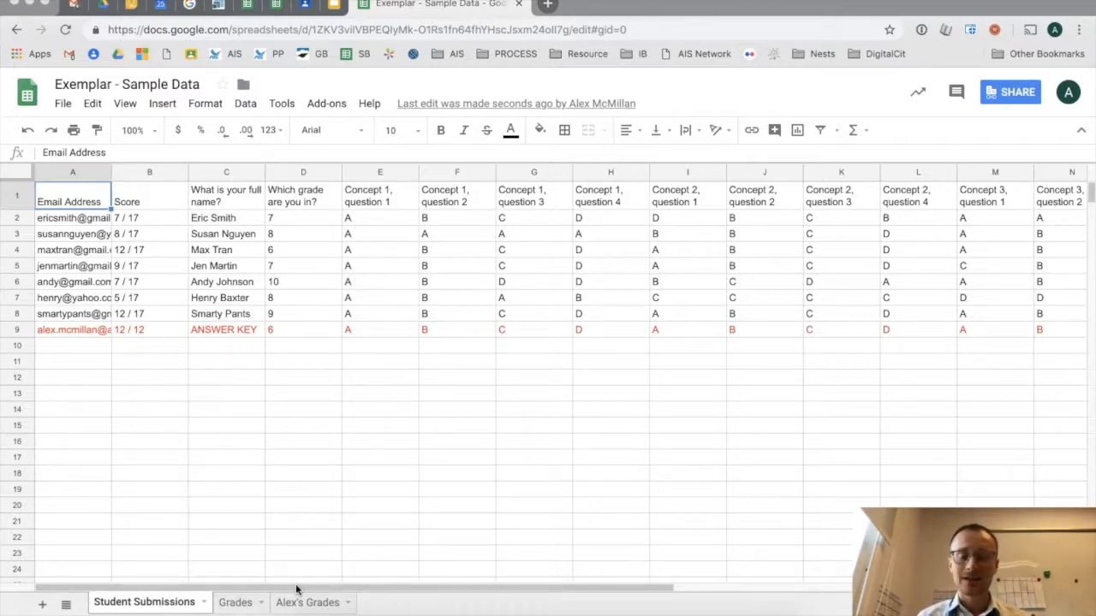
- Check individual question scores on the Grades sheet, then switch to the colour-coded Alex's Grades sheet
left_click(235, 603)
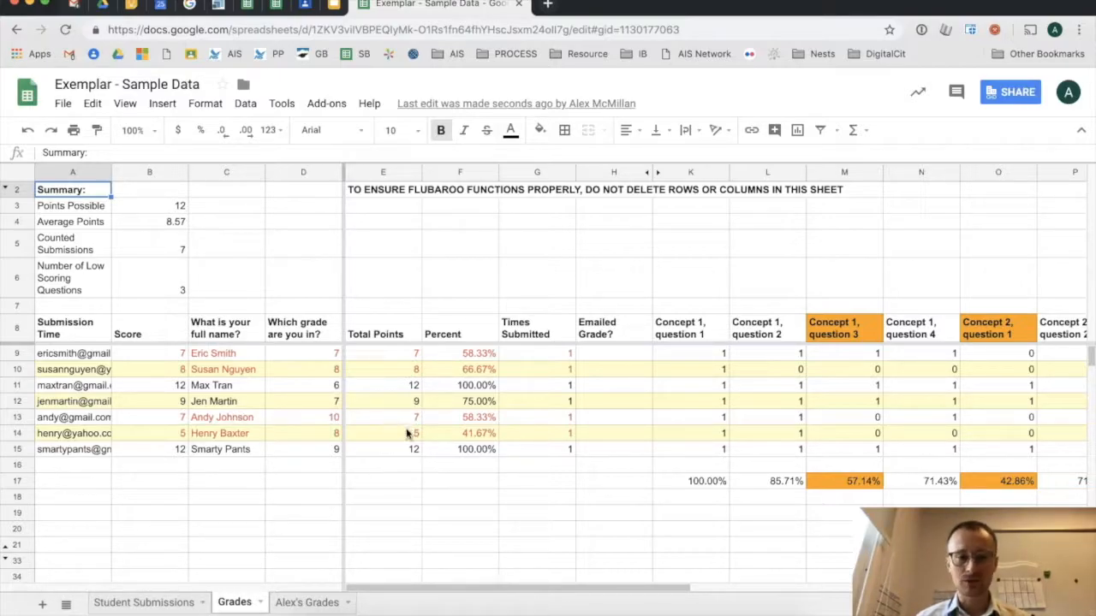
left_click(562, 351)
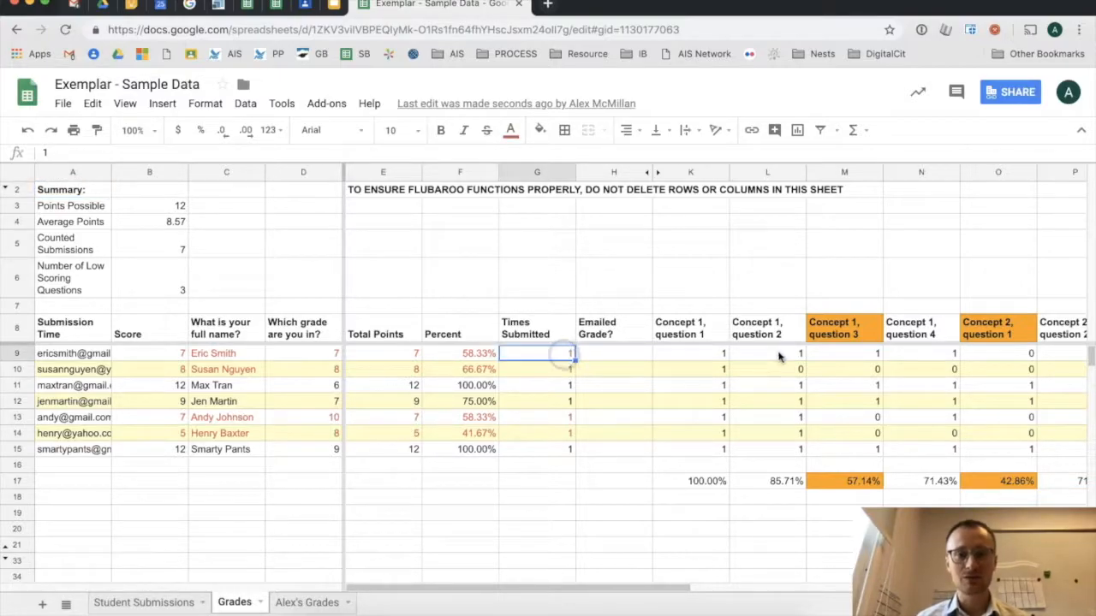
left_click(716, 351)
left_click(779, 394)
left_click(905, 384)
left_click(905, 418)
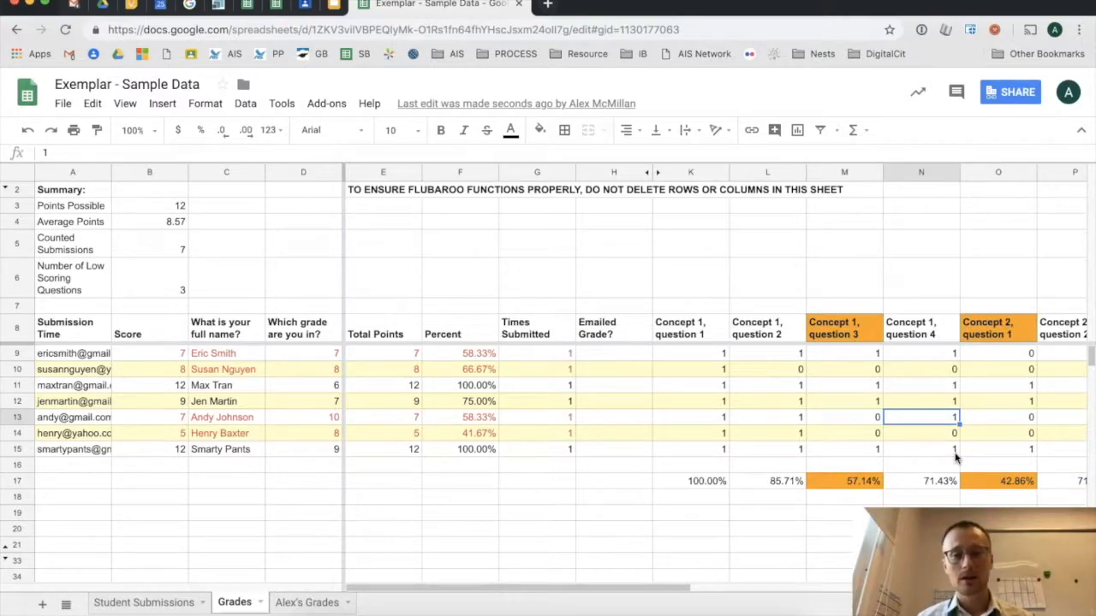
left_click(301, 605)
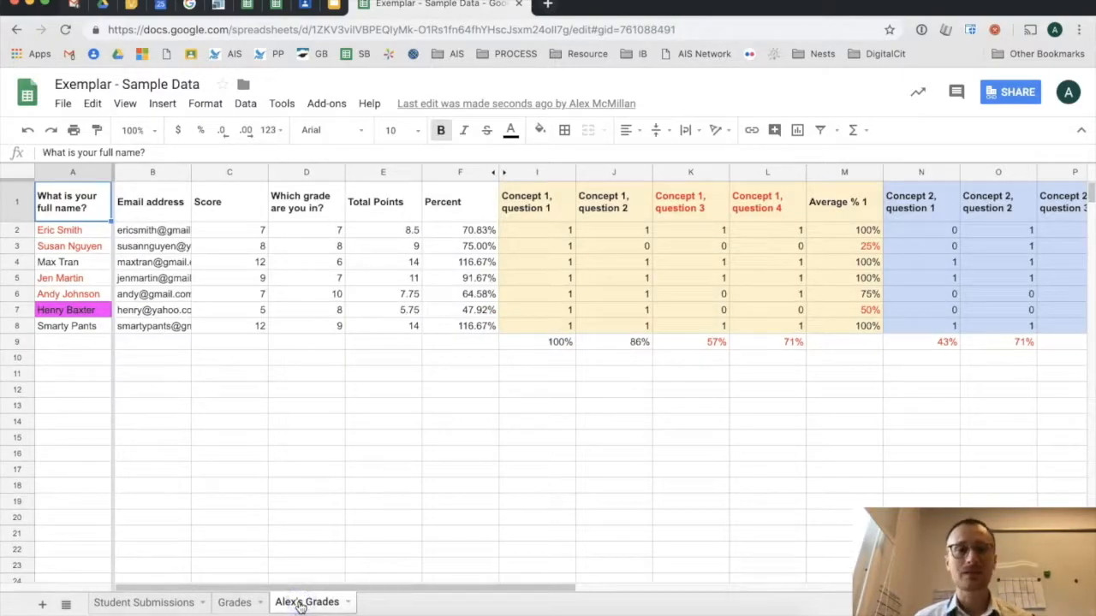
- Inspect the Average % 1 column and the formula behind it in cell M2
left_click_drag(311, 589, 447, 594)
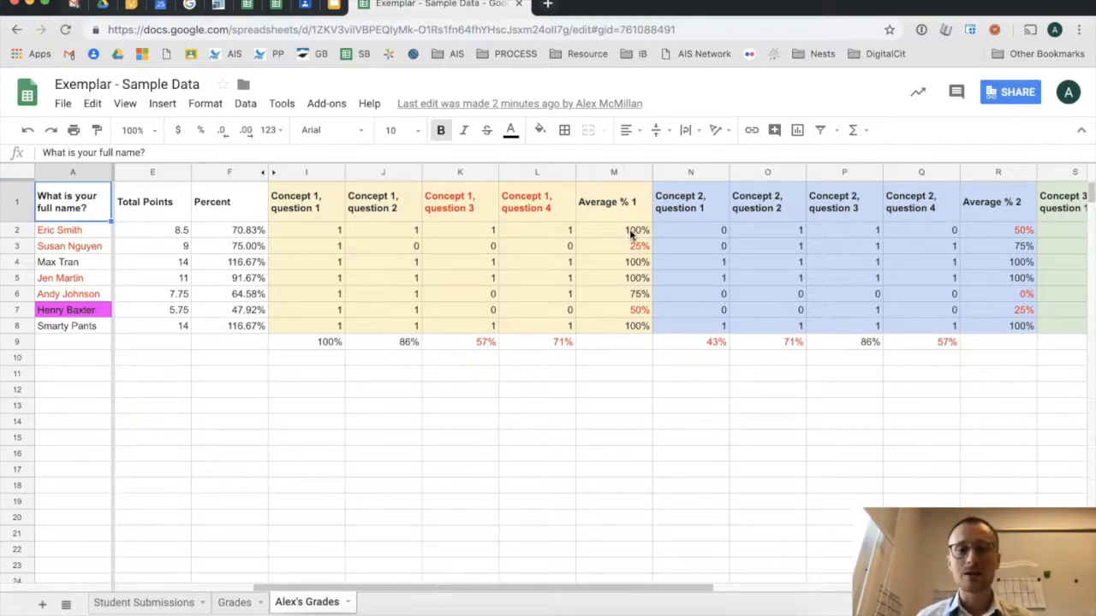
left_click(624, 174)
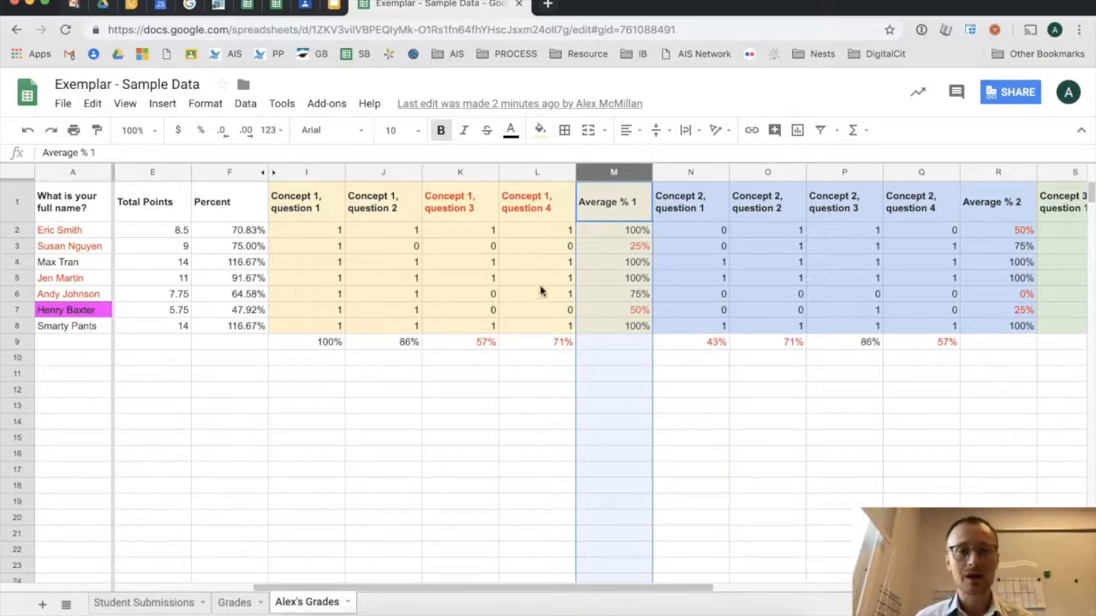
left_click(18, 246)
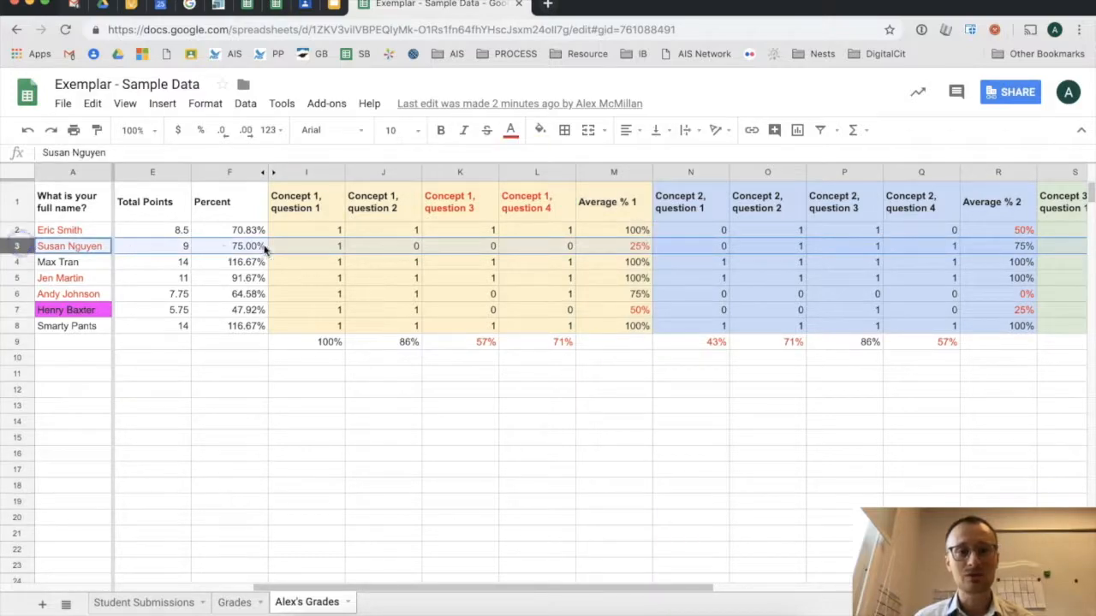
left_click(635, 231)
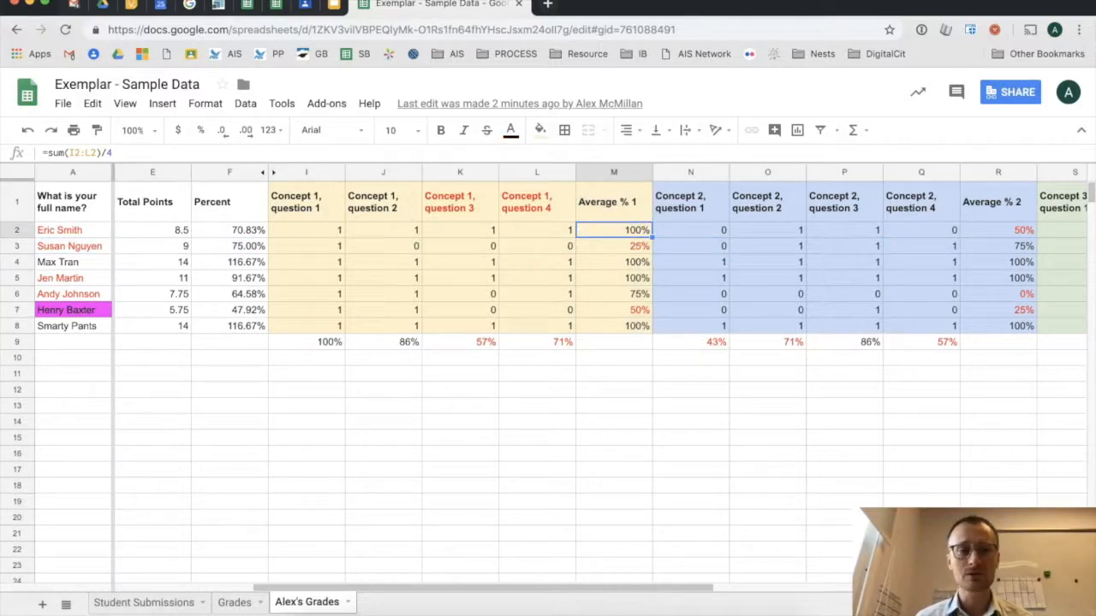
left_click(15, 231)
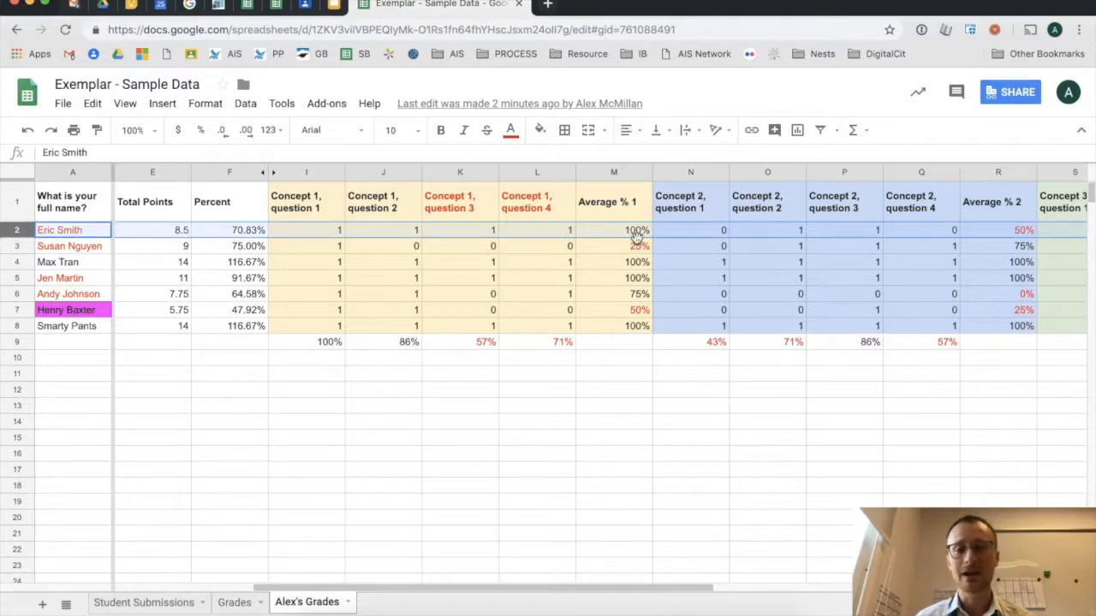
- Look at the Average % 2 column, then switch to the Google Drive browser tab
left_click_drag(649, 588, 819, 584)
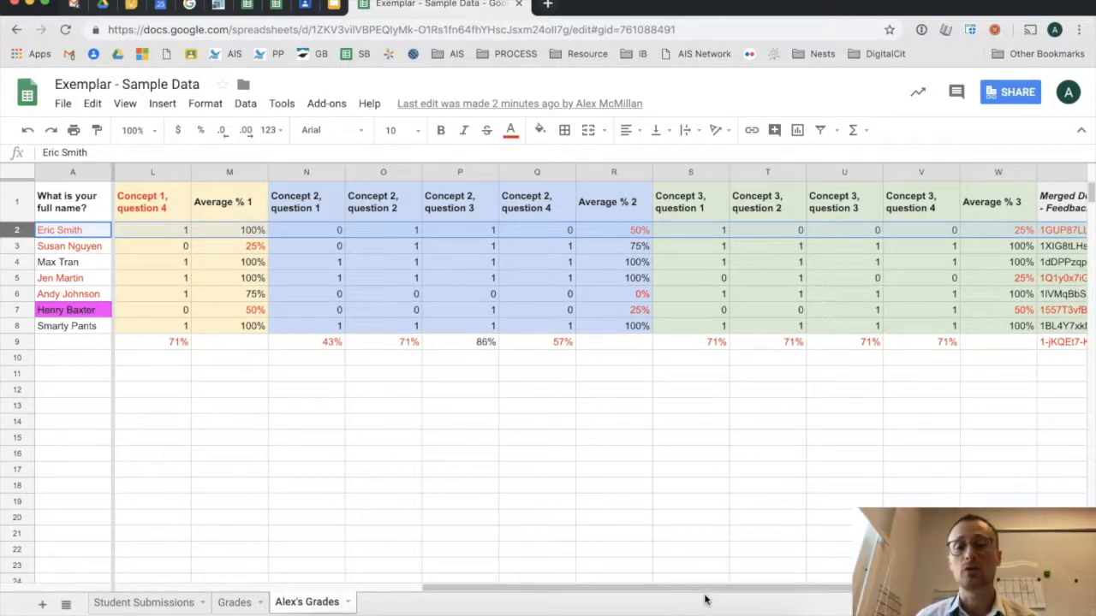
left_click(609, 169)
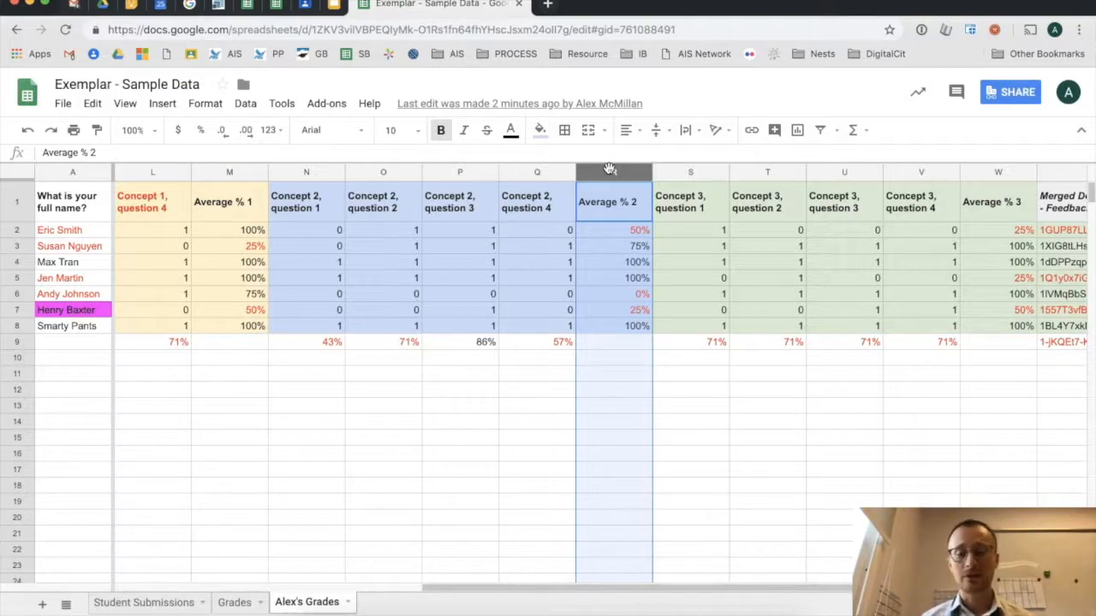
left_click(108, 5)
- Go through Vietnam Tech Conference > Exemplars for Teachers > Exemplar - Sample Output and open a student's Unit 2 Feedback letter
left_click(565, 134)
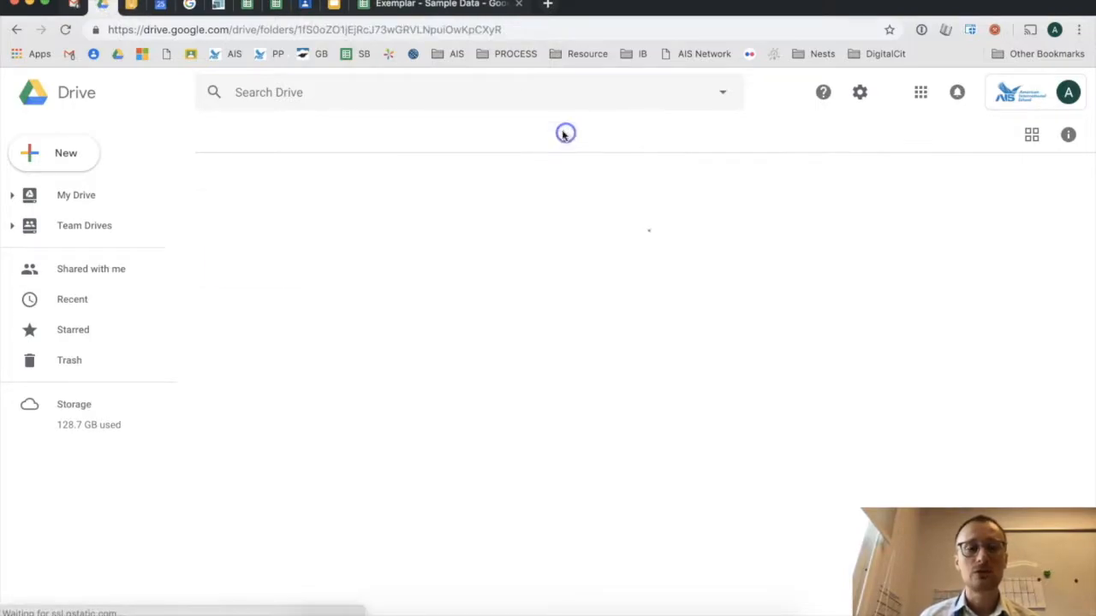
double_click(267, 207)
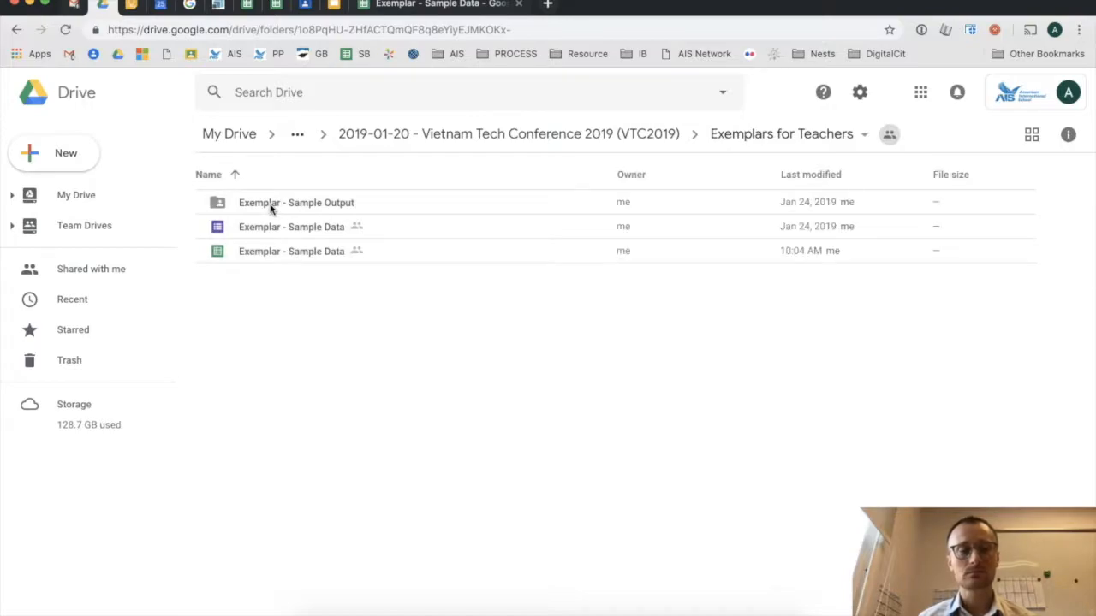
double_click(340, 206)
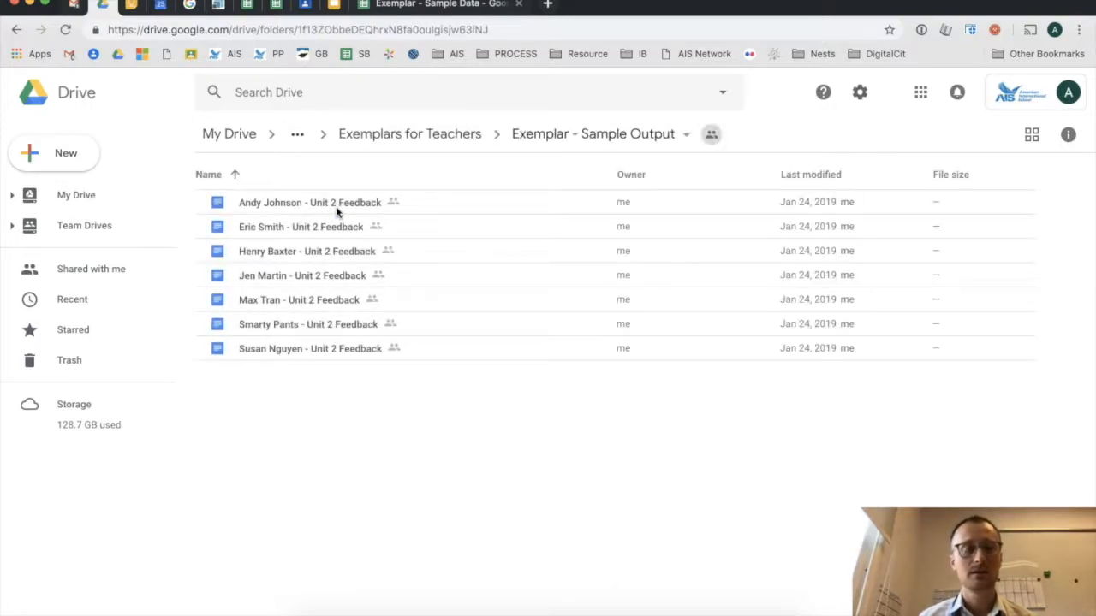
double_click(337, 206)
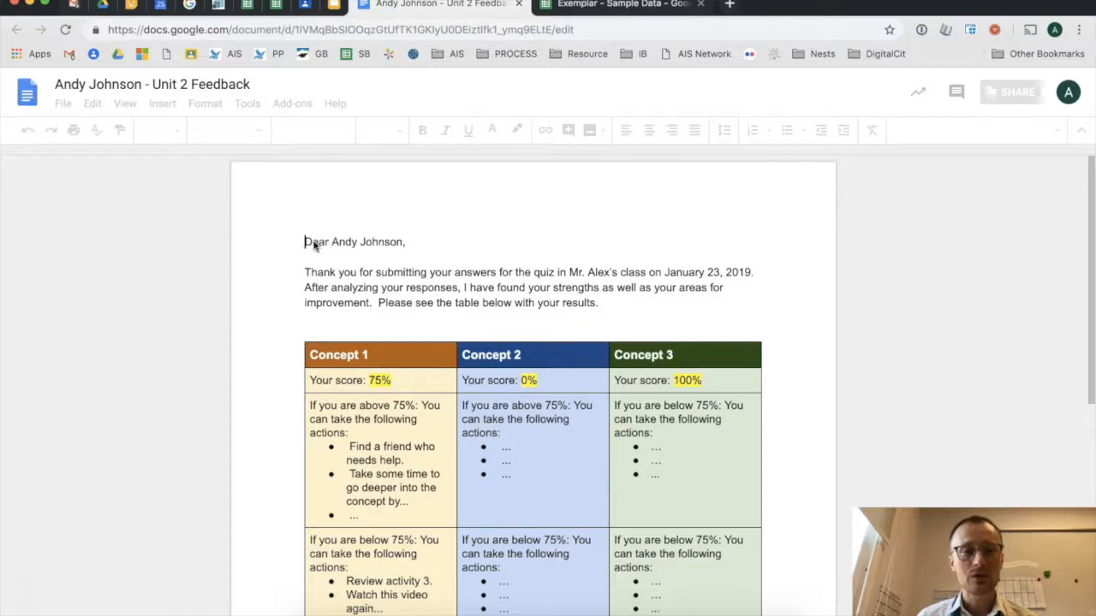
left_click_drag(306, 241, 330, 241)
left_click(338, 272)
scroll(338, 271, "up", 5)
left_click_drag(322, 190, 535, 193)
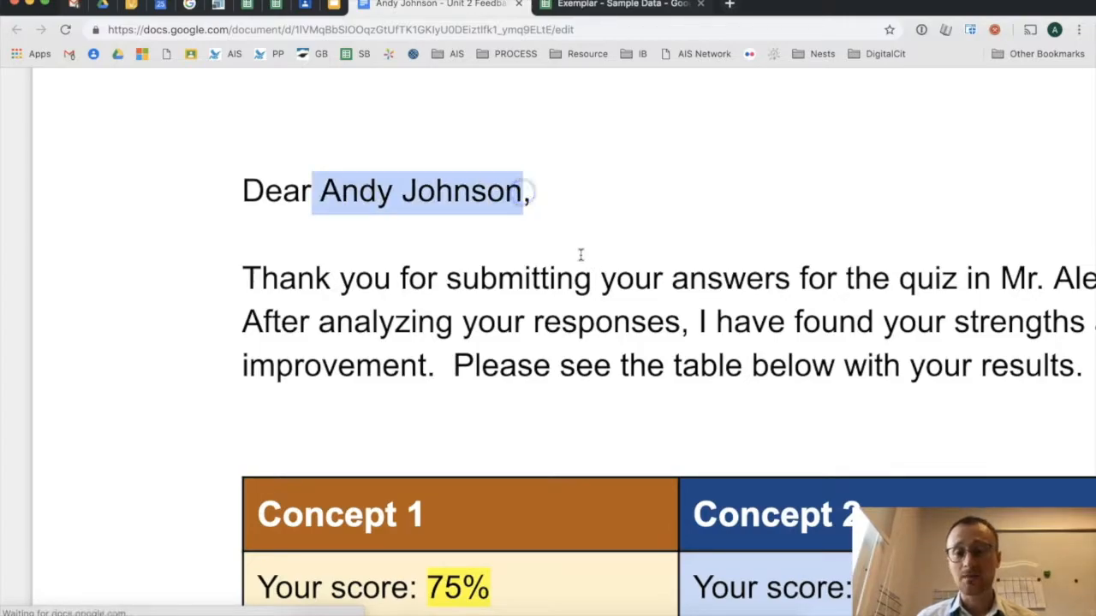
scroll(579, 254, "down", 4)
scroll(579, 254, "down", 1)
scroll(552, 283, "down", 3)
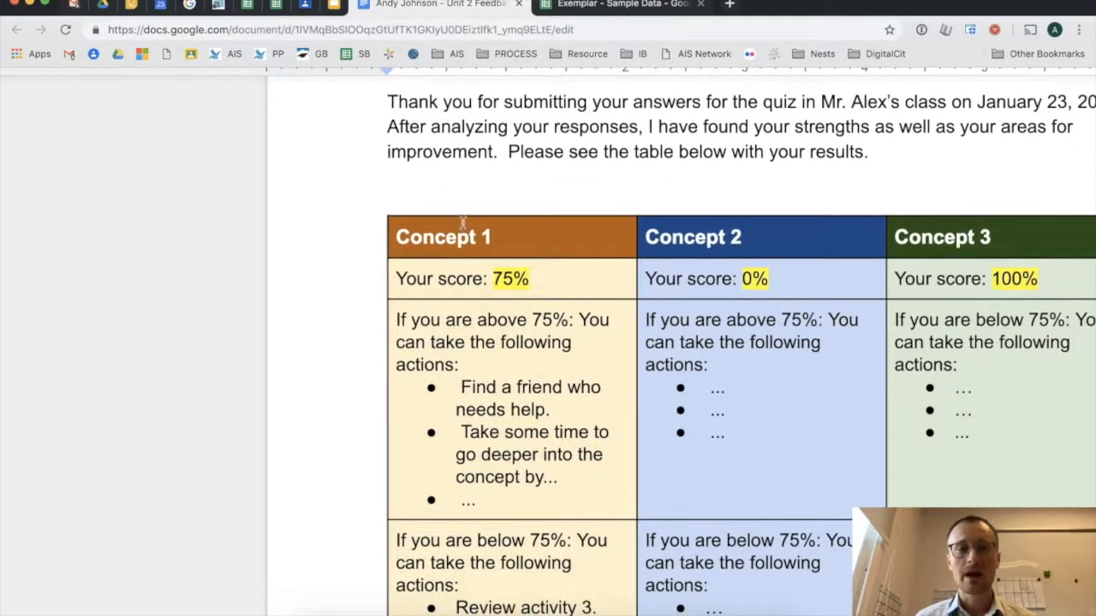
scroll(471, 237, "right", 3)
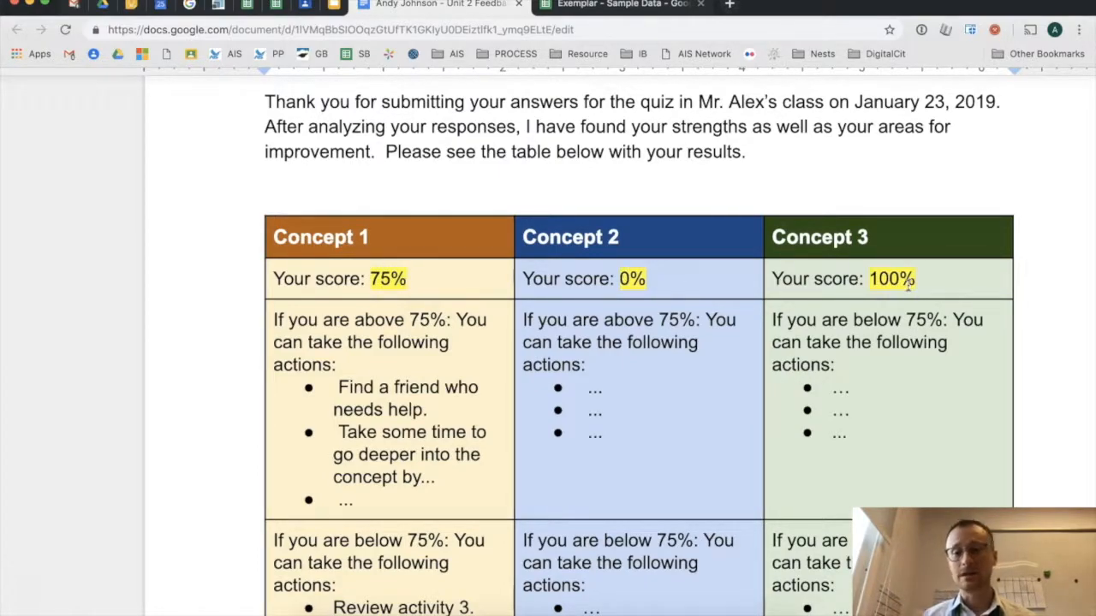
scroll(619, 364, "down", 4)
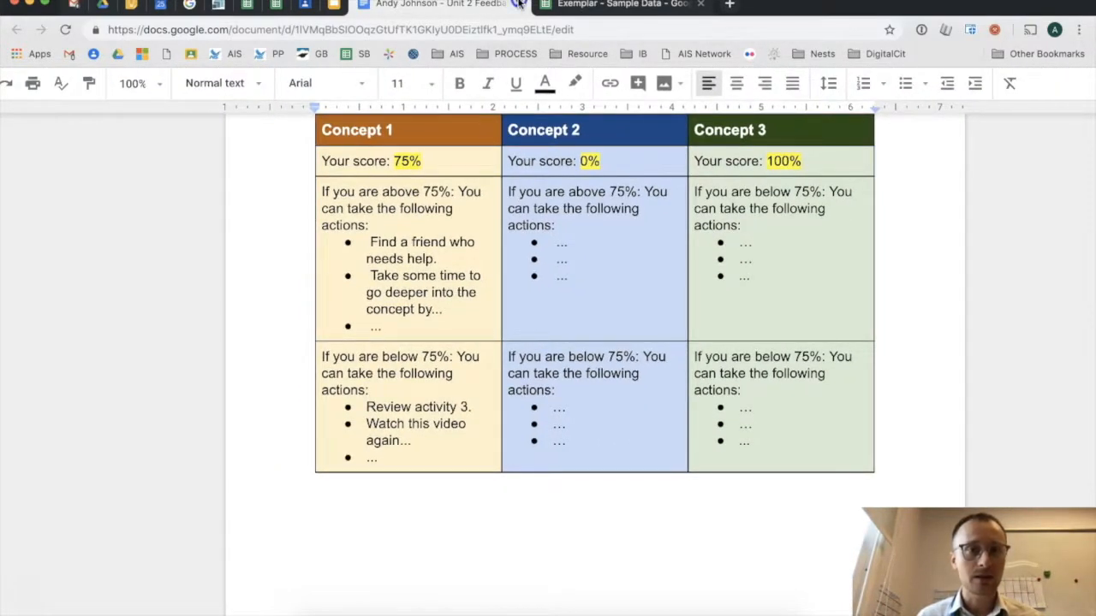
left_click(520, 4)
- Show the sample data spreadsheet's Student Submissions sheet, then close it and return to Drive
left_click(462, 5)
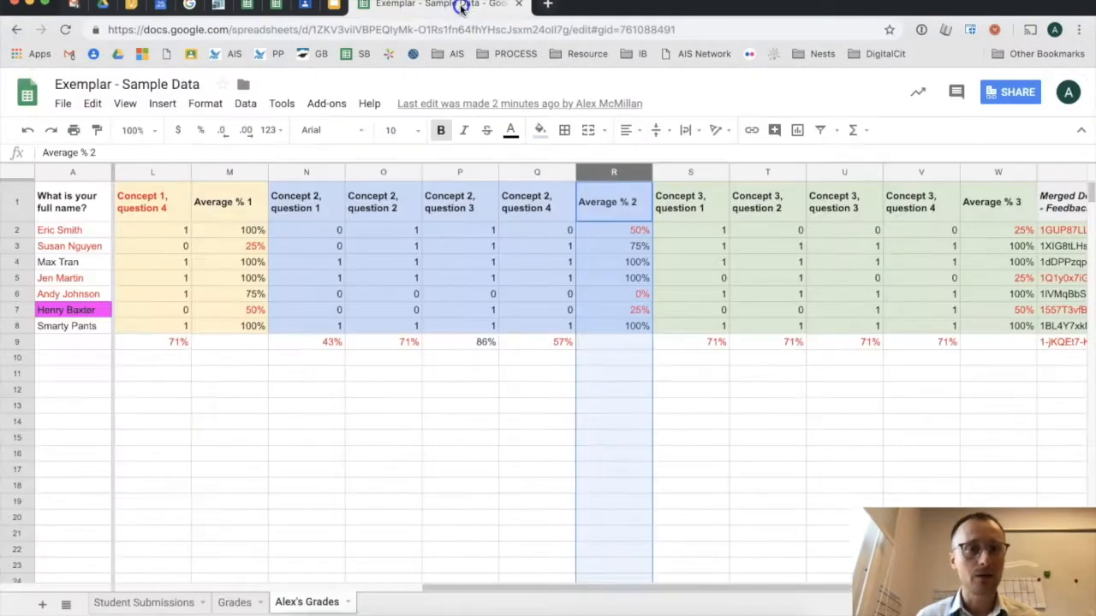
left_click(158, 605)
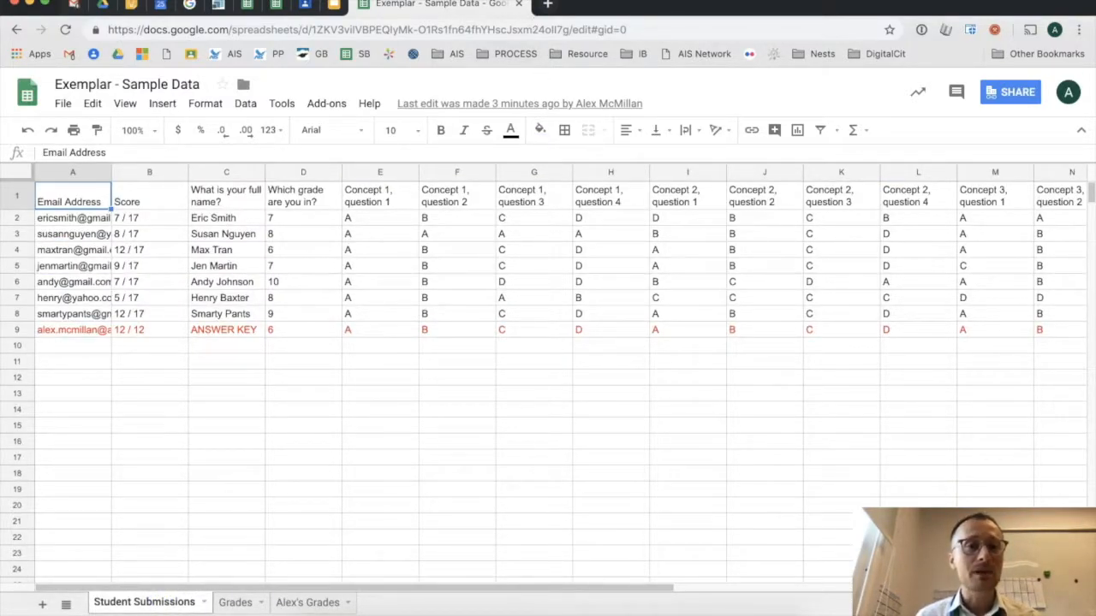
left_click(518, 6)
left_click(103, 5)
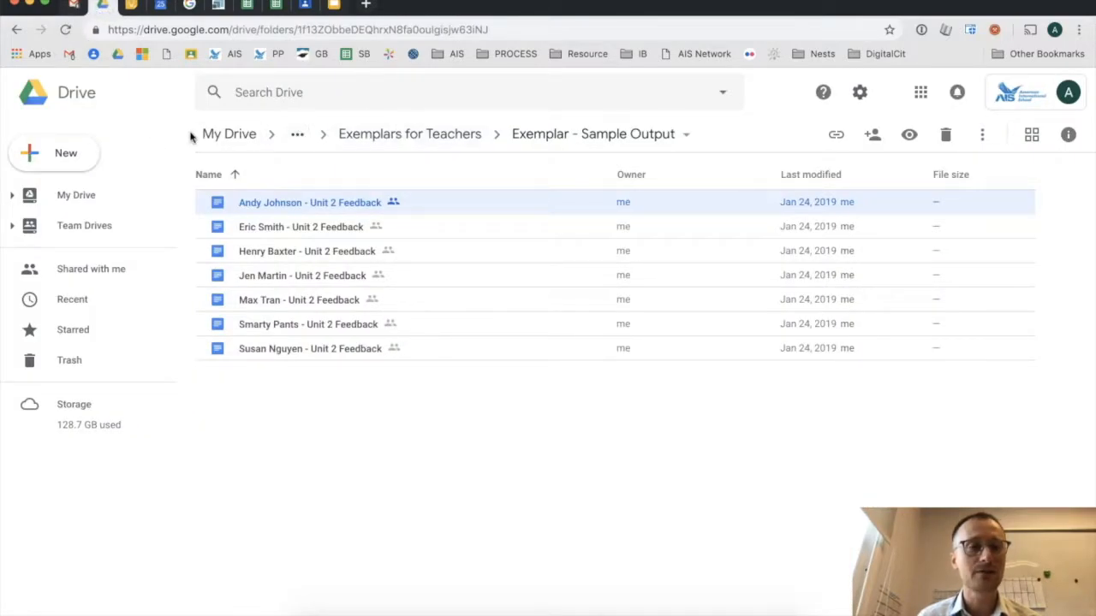
- Open the Resources for Teachers folder in grid view and select COPY - Sample Data
left_click(16, 29)
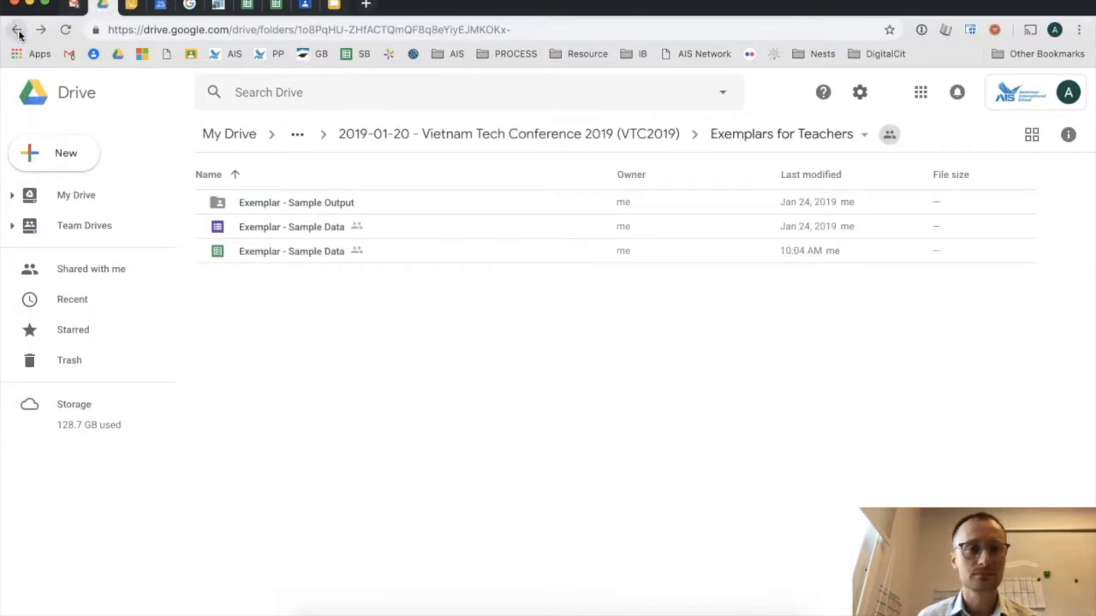
left_click(448, 135)
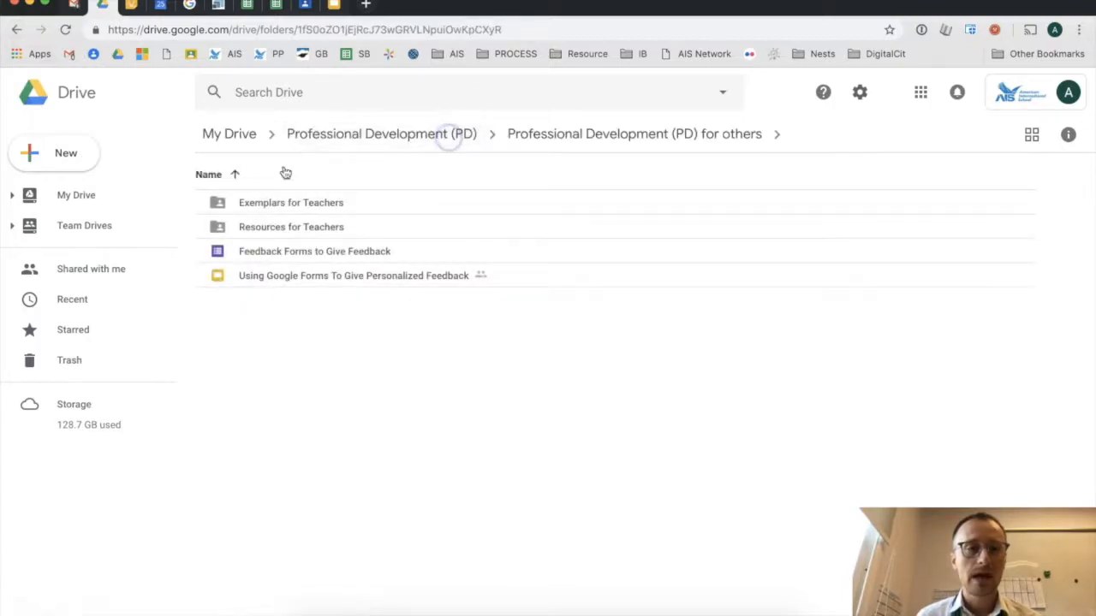
left_click(266, 230)
double_click(265, 230)
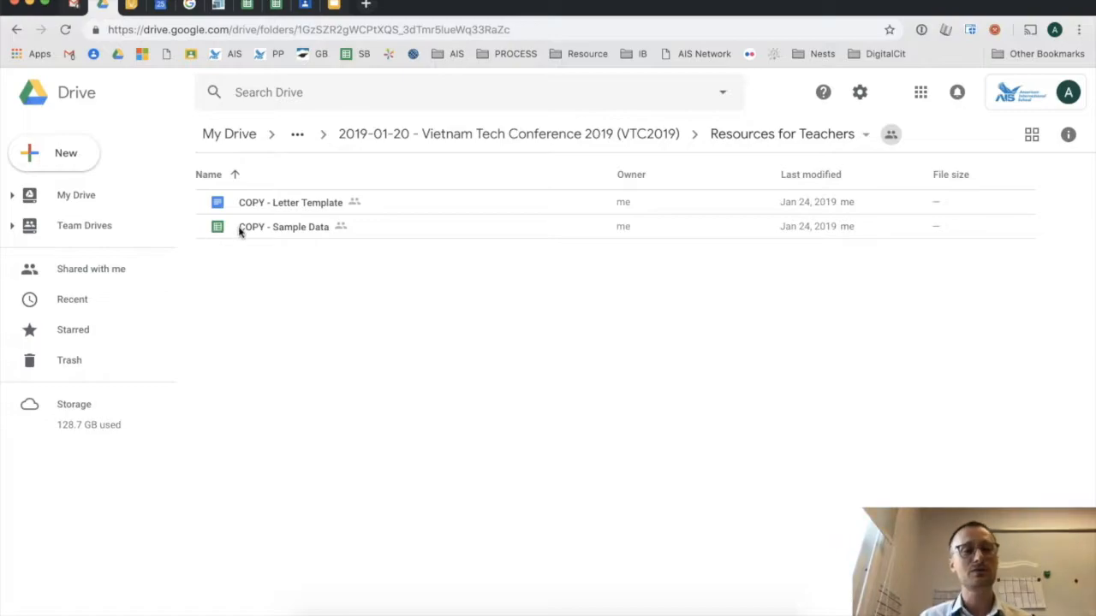
left_click(1032, 134)
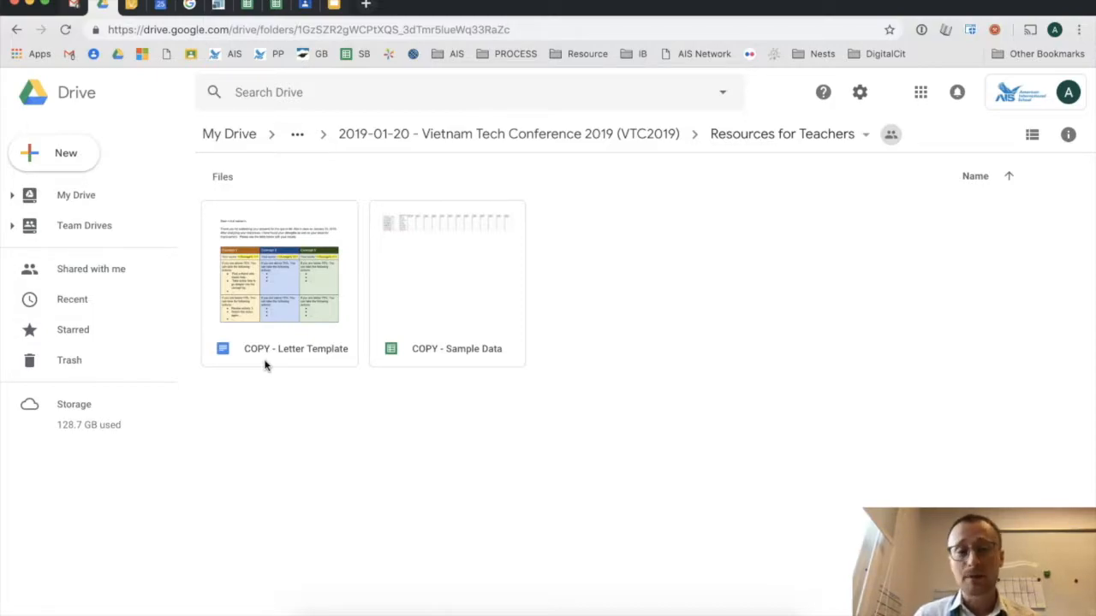
left_click(463, 296)
- Make a copy of COPY - Sample Data, rename it Max - Sample Data, and open it
right_click(434, 246)
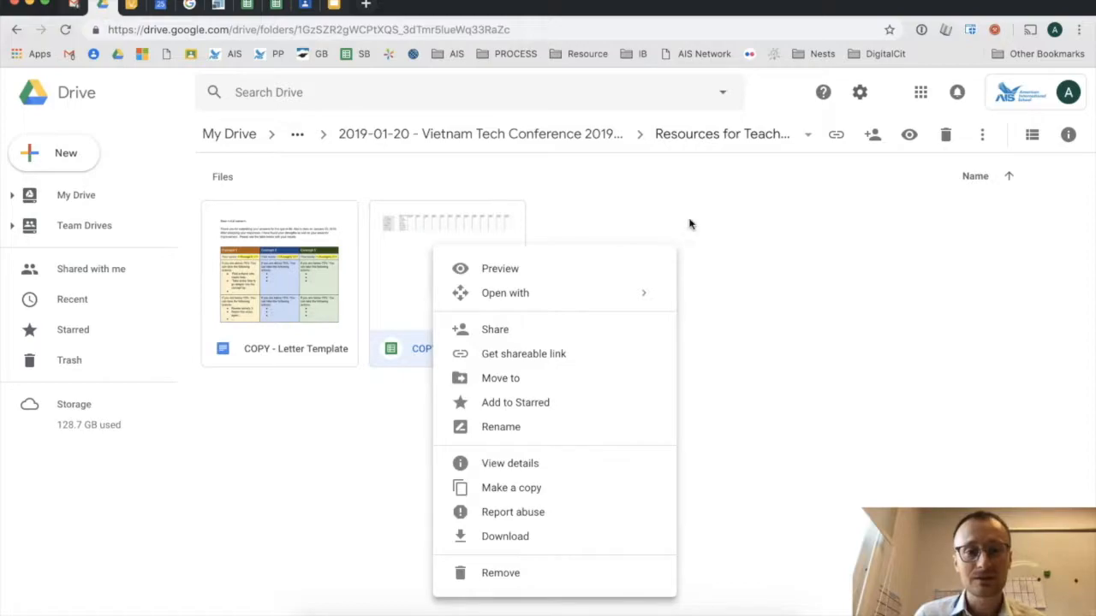
left_click(565, 488)
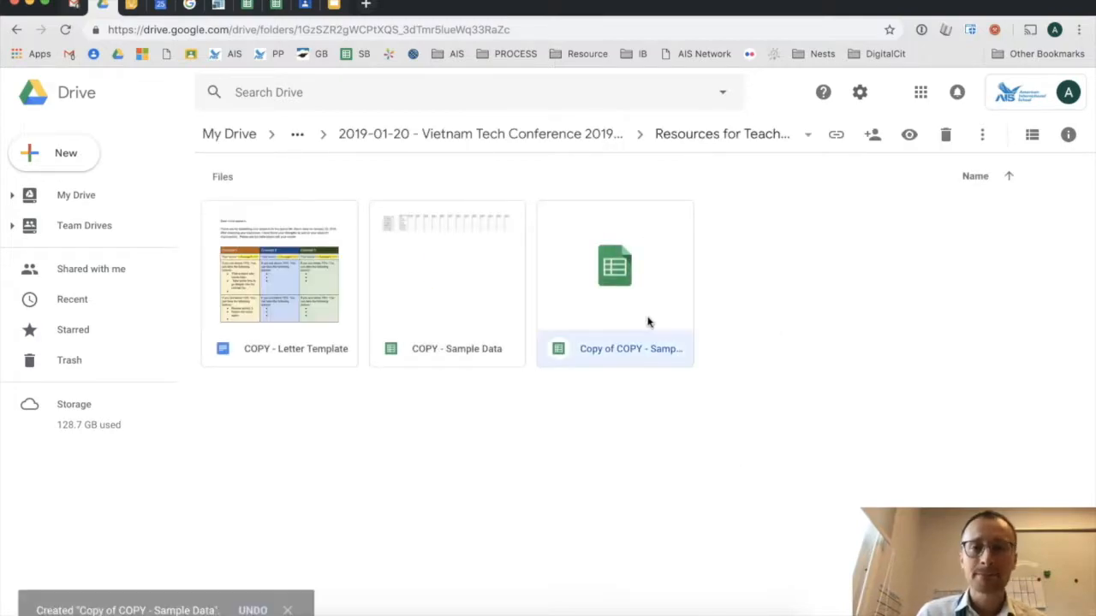
right_click(628, 275)
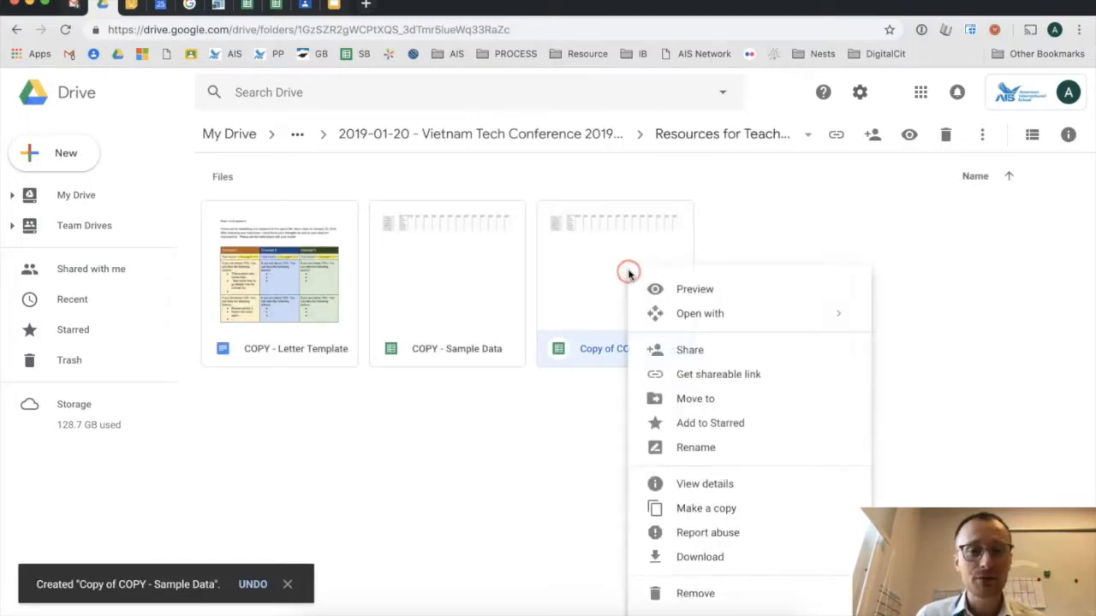
left_click(707, 448)
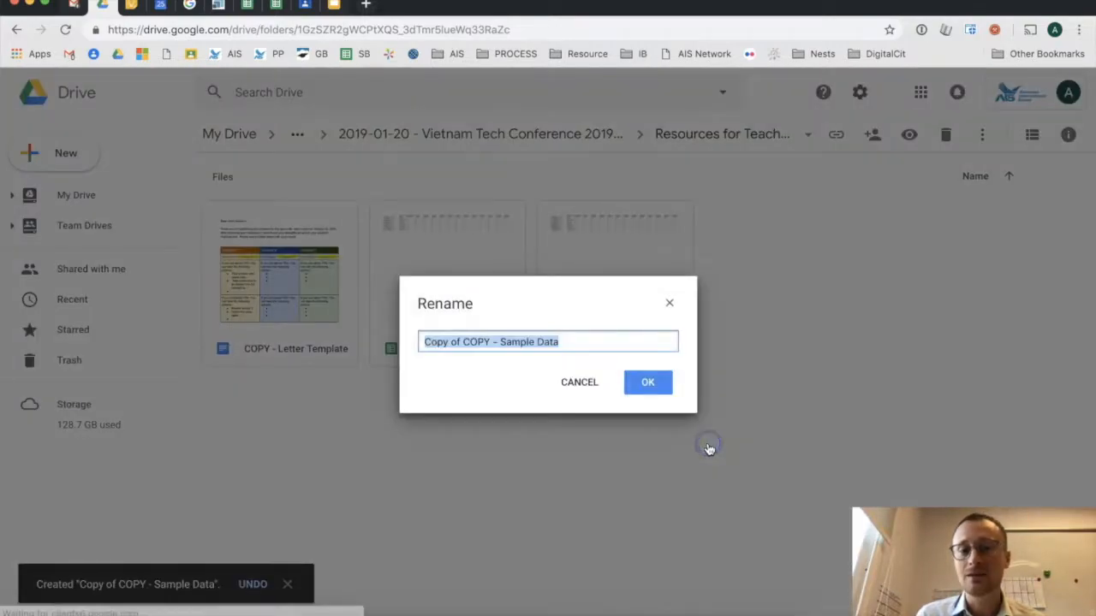
left_click(491, 337)
left_click_drag(491, 336, 420, 341)
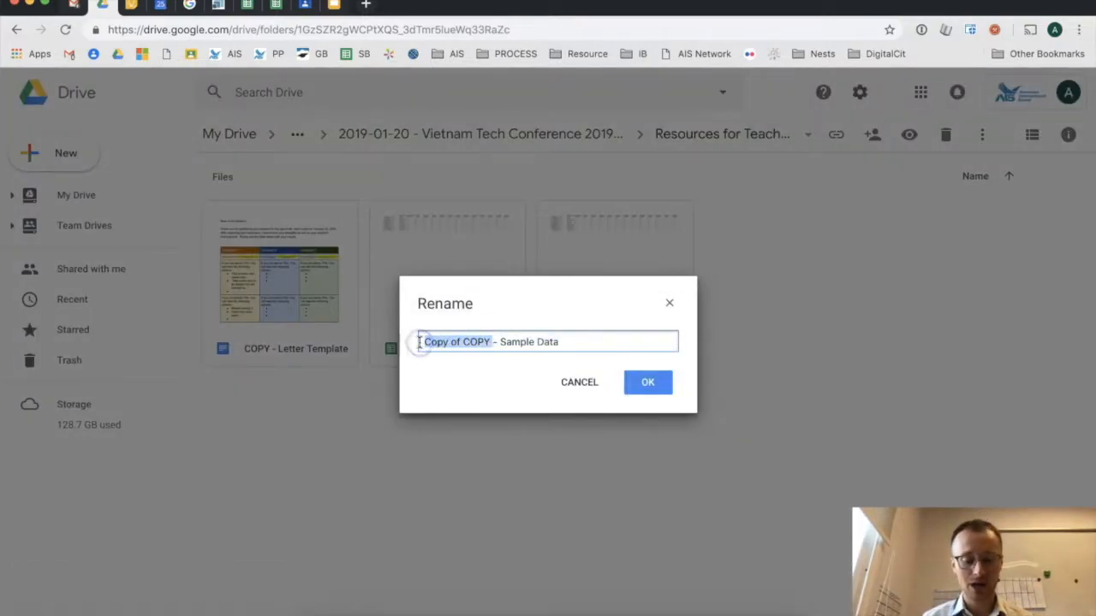
type("Max")
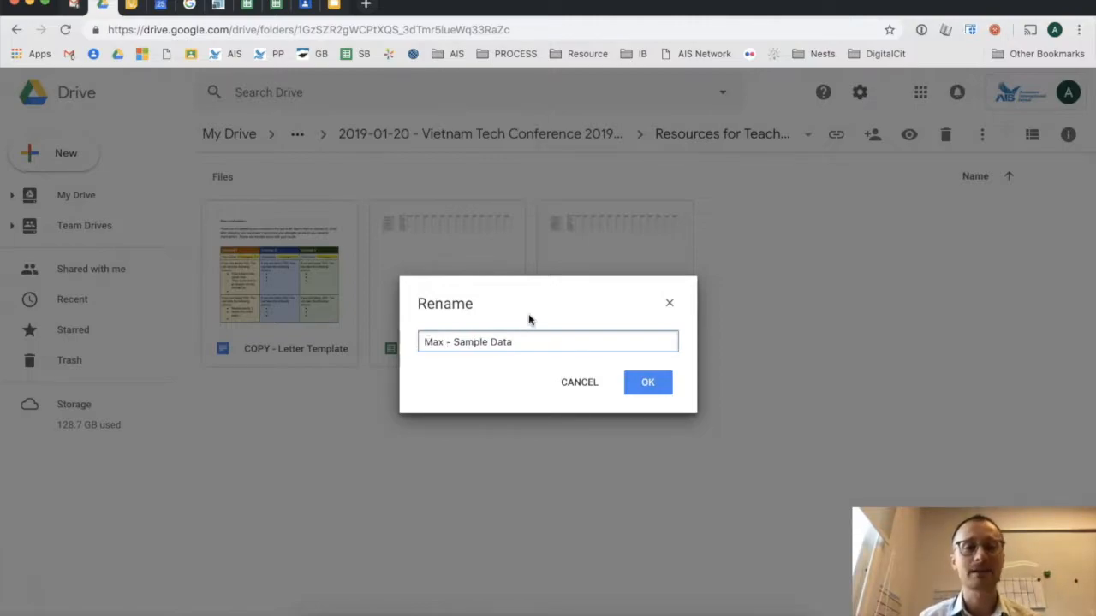
left_click(656, 382)
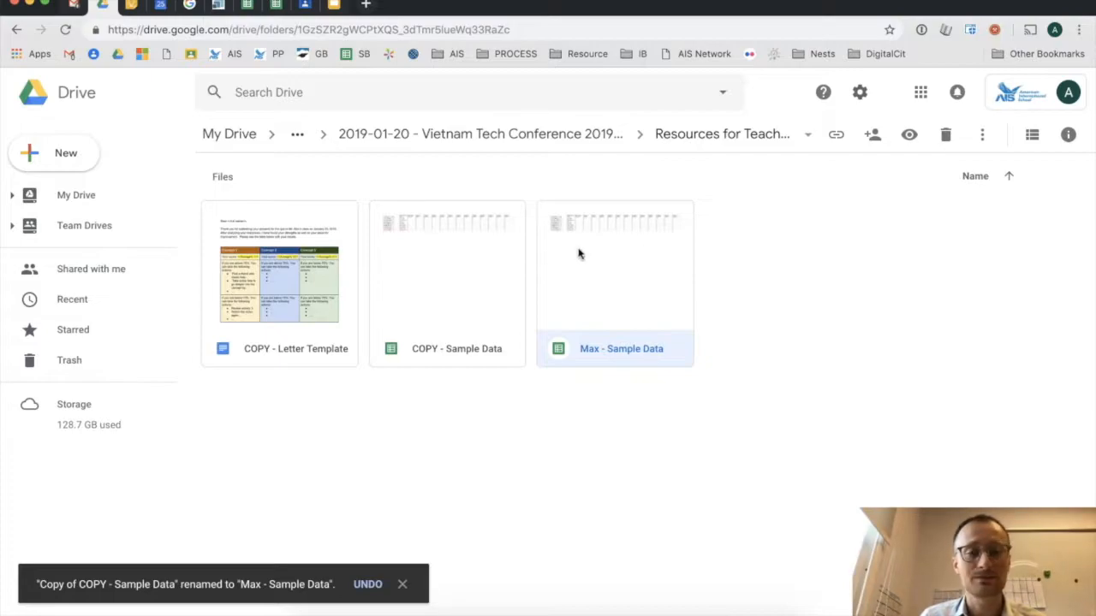
double_click(584, 278)
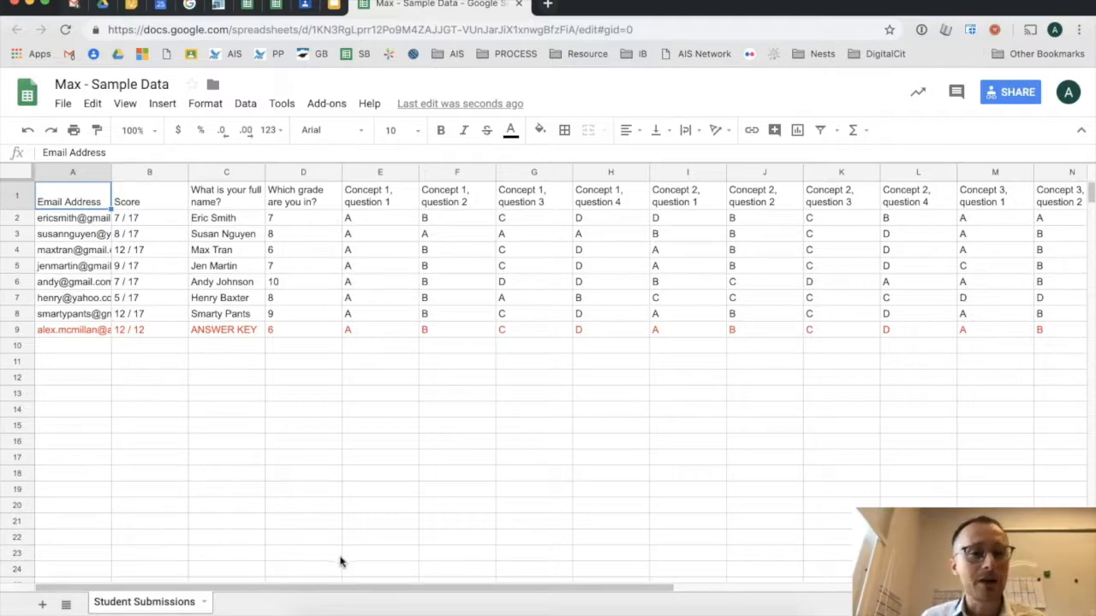
left_click(22, 332)
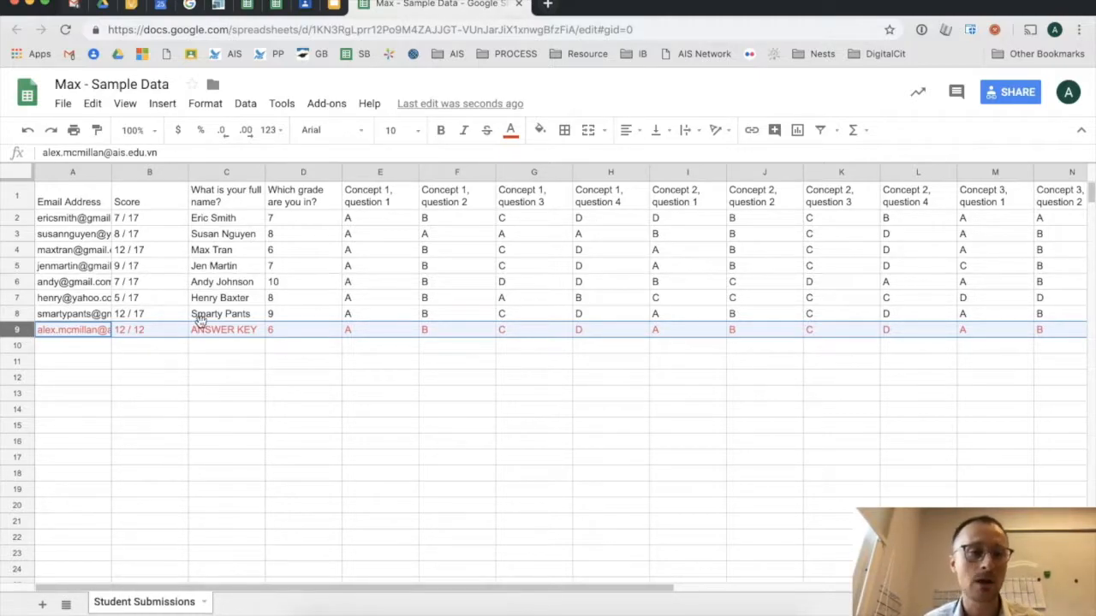
left_click(235, 334)
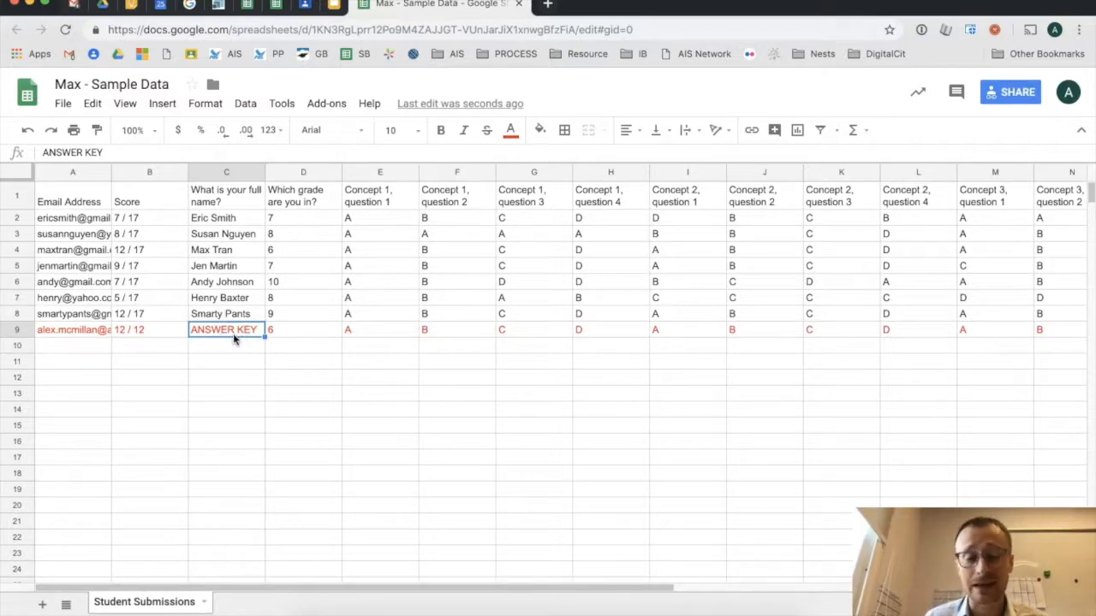
left_click(29, 332)
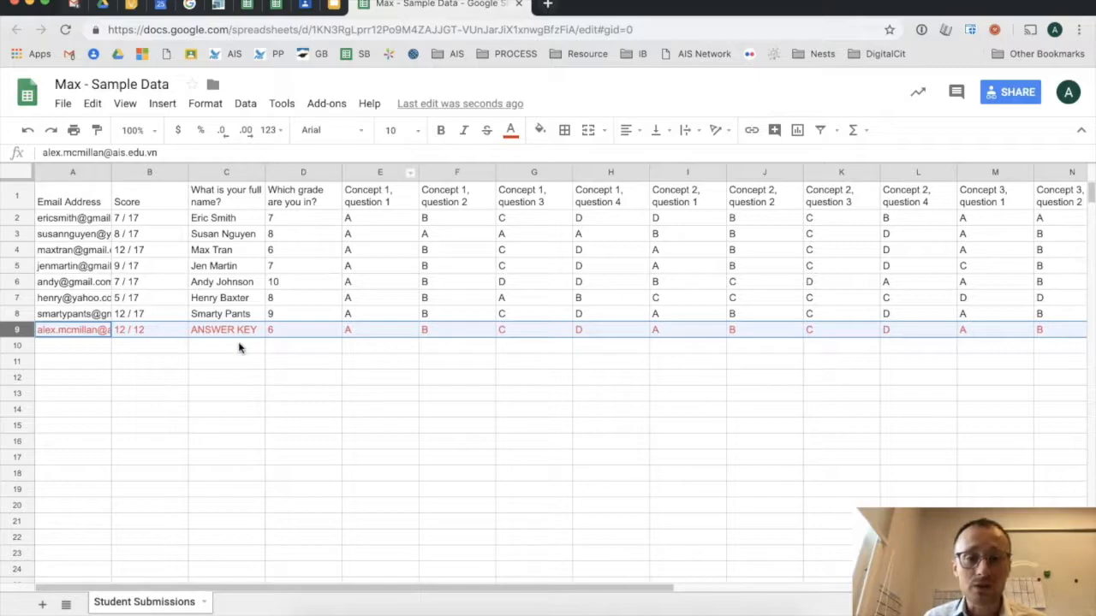
left_click(307, 379)
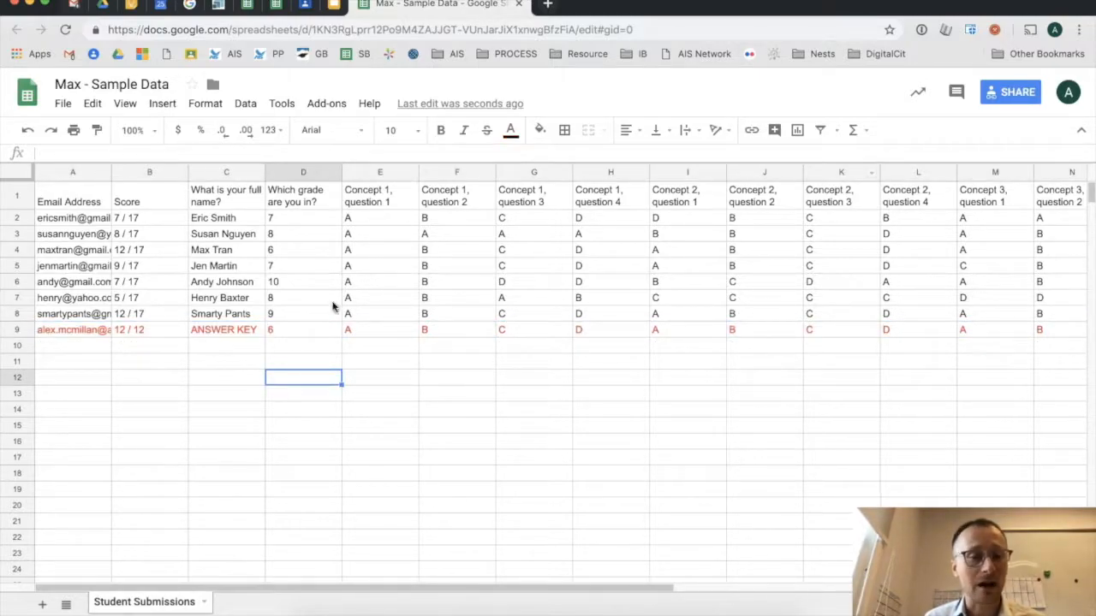
left_click(336, 104)
left_click(402, 353)
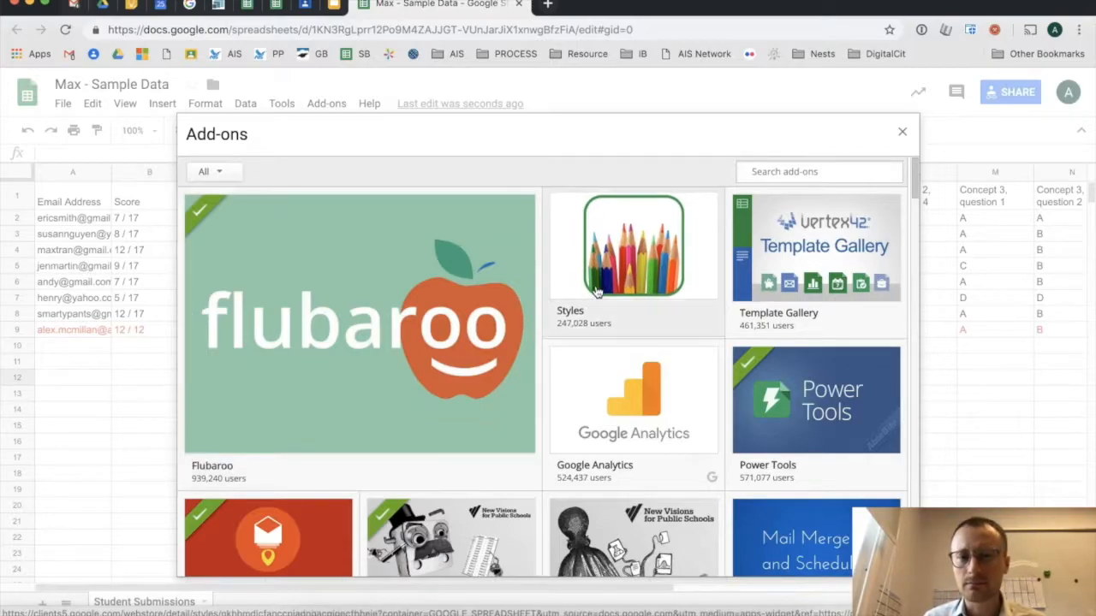
mouse_move(479, 437)
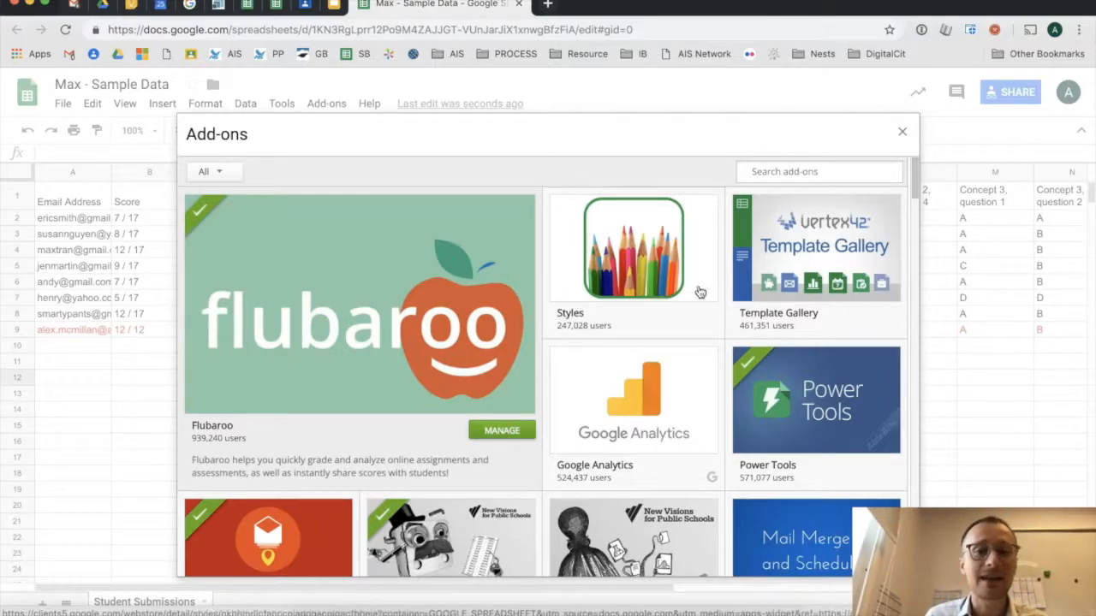
left_click(902, 131)
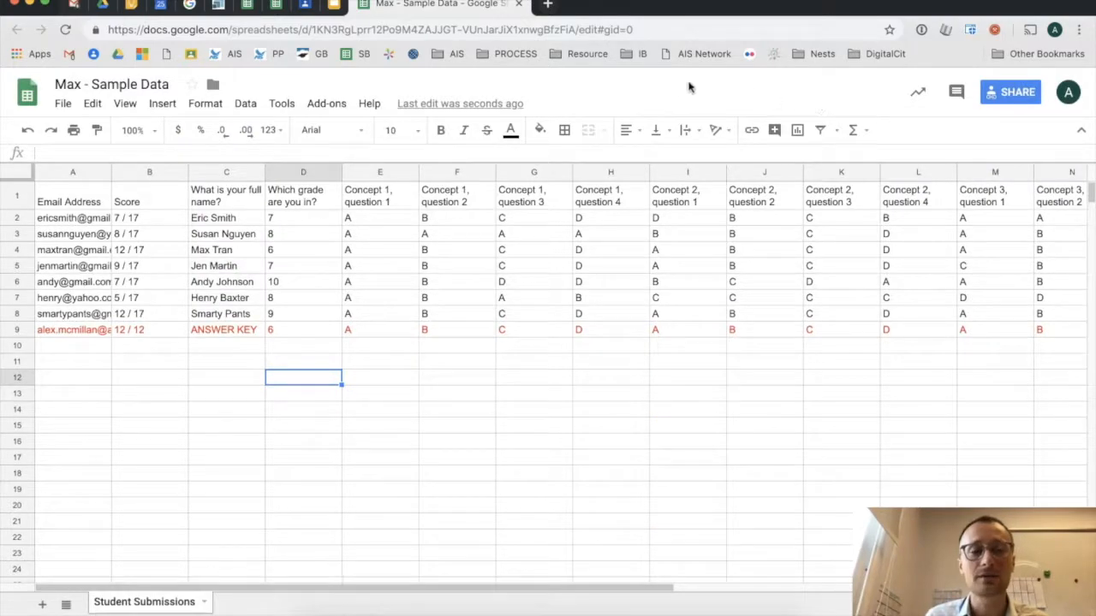
- Choose Add-ons > Flubaroo > Enable Flubaroo in this sheet
left_click(334, 110)
mouse_move(351, 202)
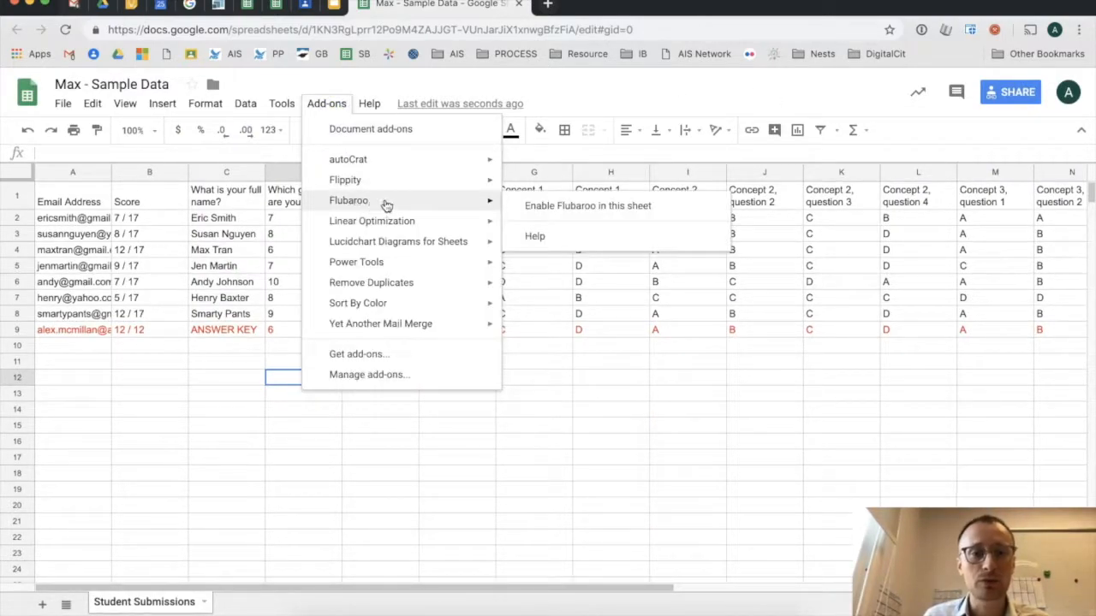
left_click(655, 214)
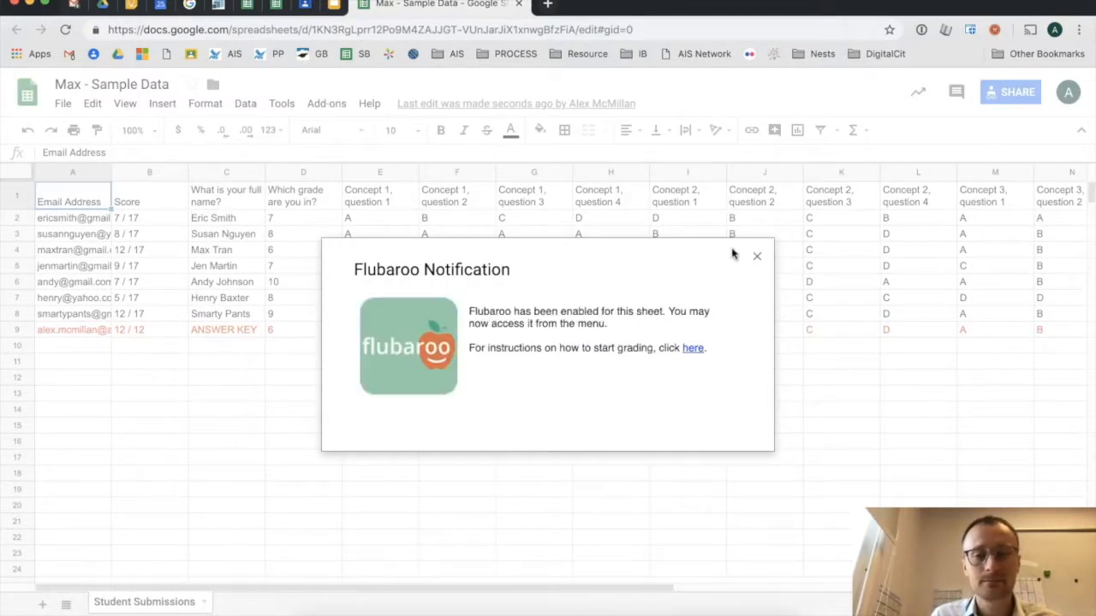
- Dismiss the Flubaroo notification and launch Flubaroo's Grade Assignment
left_click(757, 256)
left_click(336, 102)
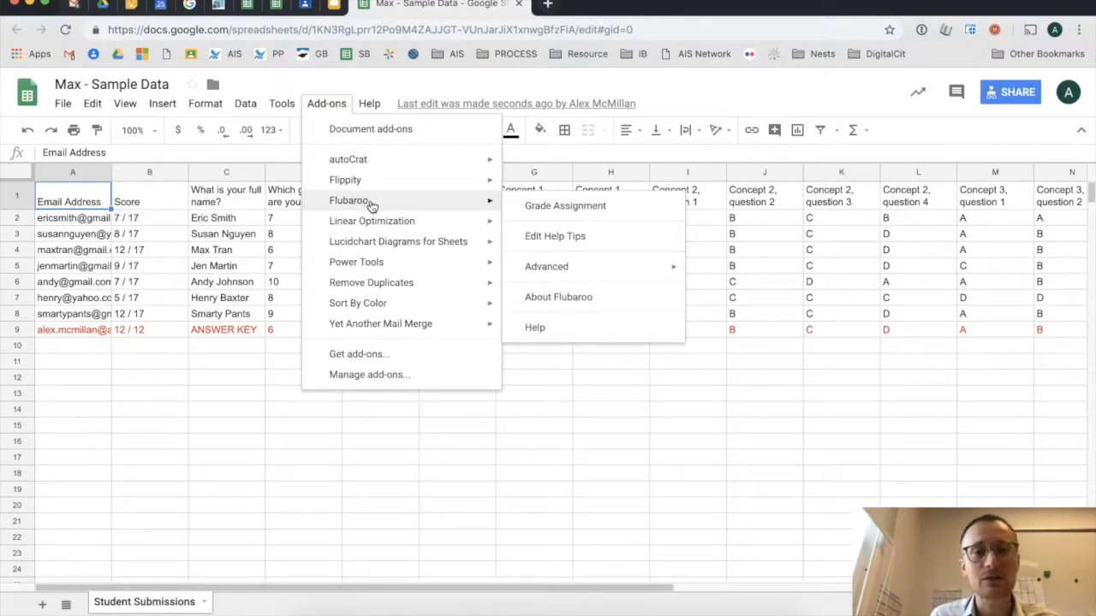
left_click(601, 212)
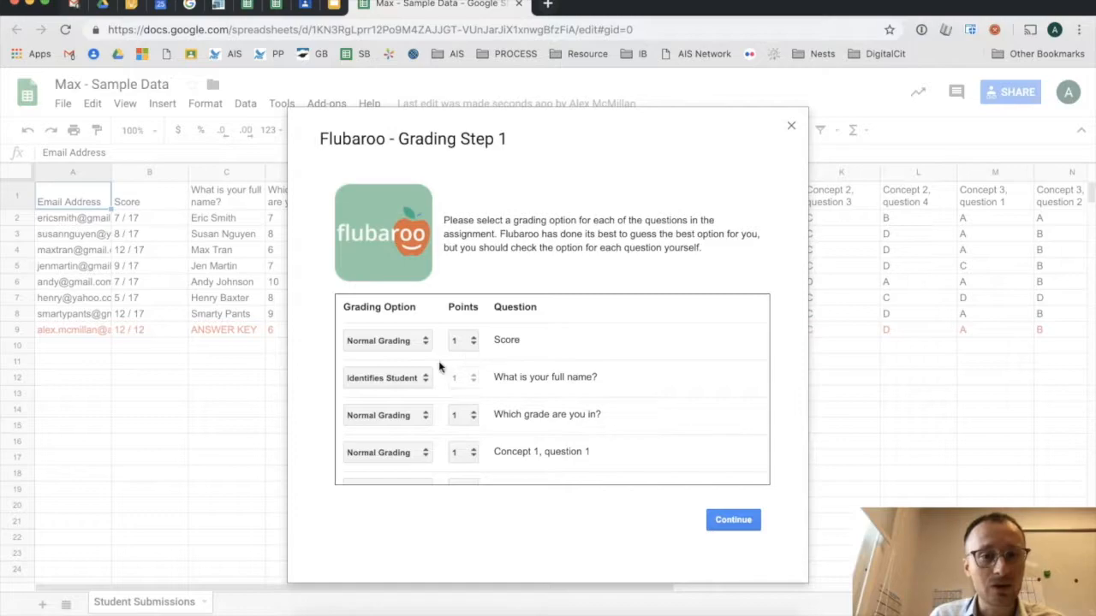
- Set Score to Skip Grading, and set the name and grade questions to Identifies Student
left_click(397, 341)
left_click(401, 331)
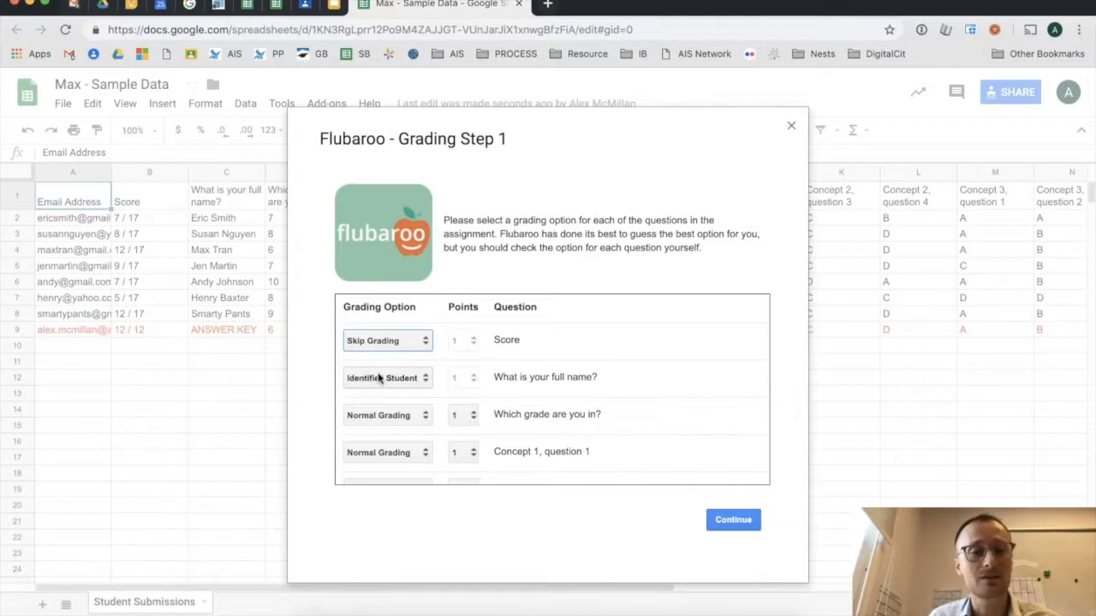
scroll(377, 376, "down", 1)
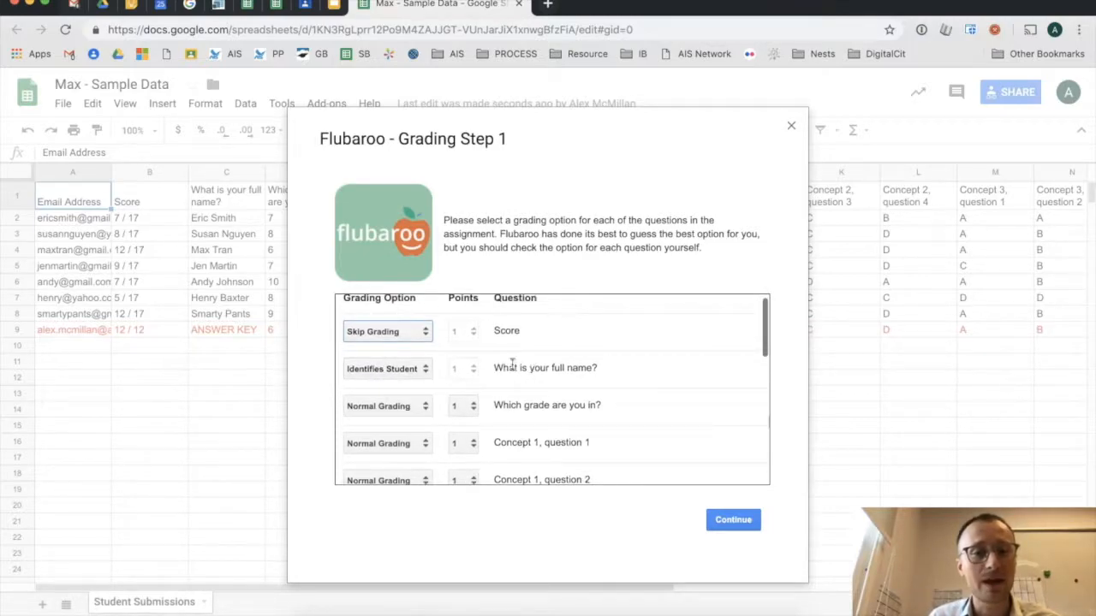
left_click(391, 370)
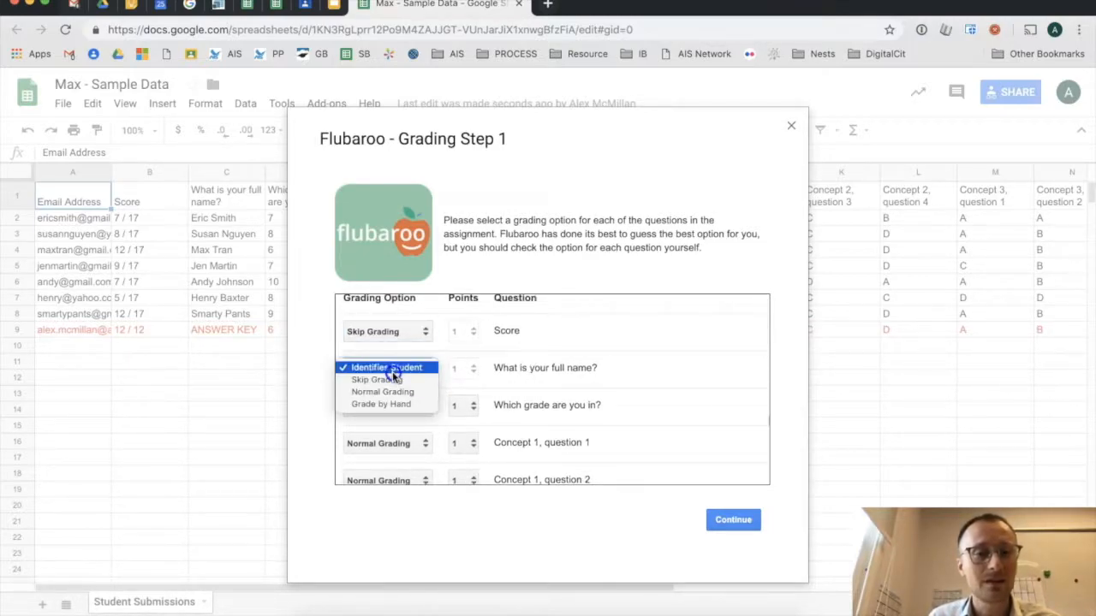
left_click(395, 369)
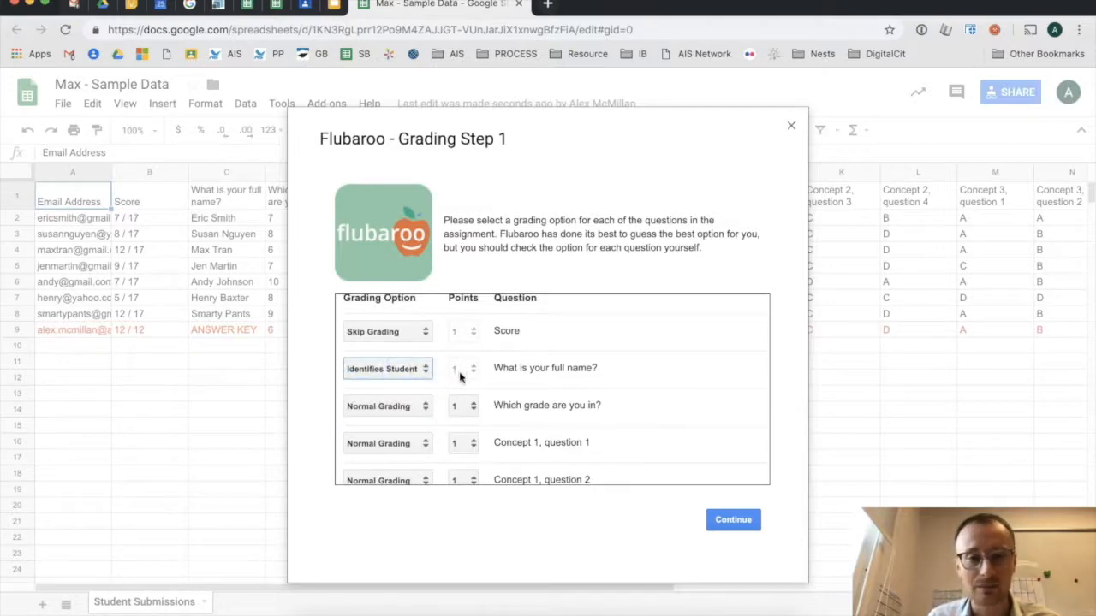
left_click(409, 408)
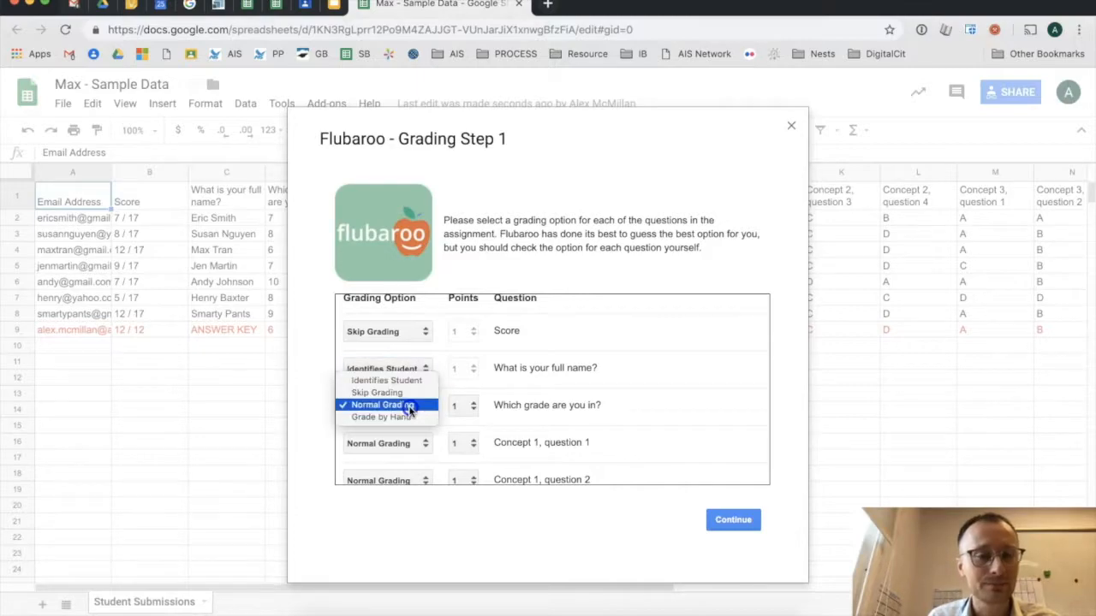
left_click(410, 380)
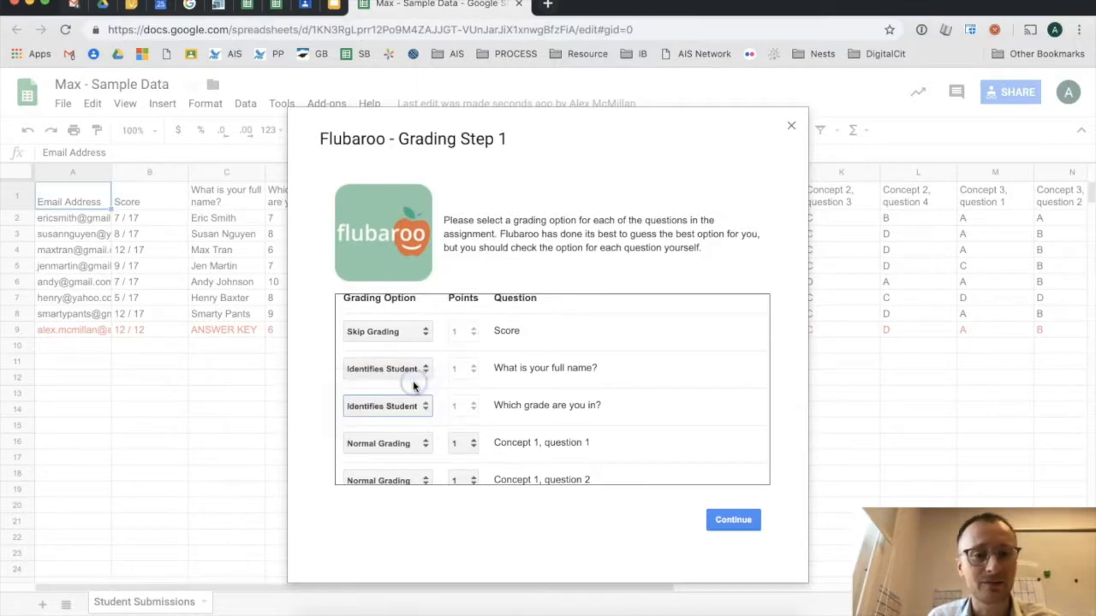
- Review the remaining question settings and continue to Flubaroo Grading Step 2
scroll(495, 402, "down", 1)
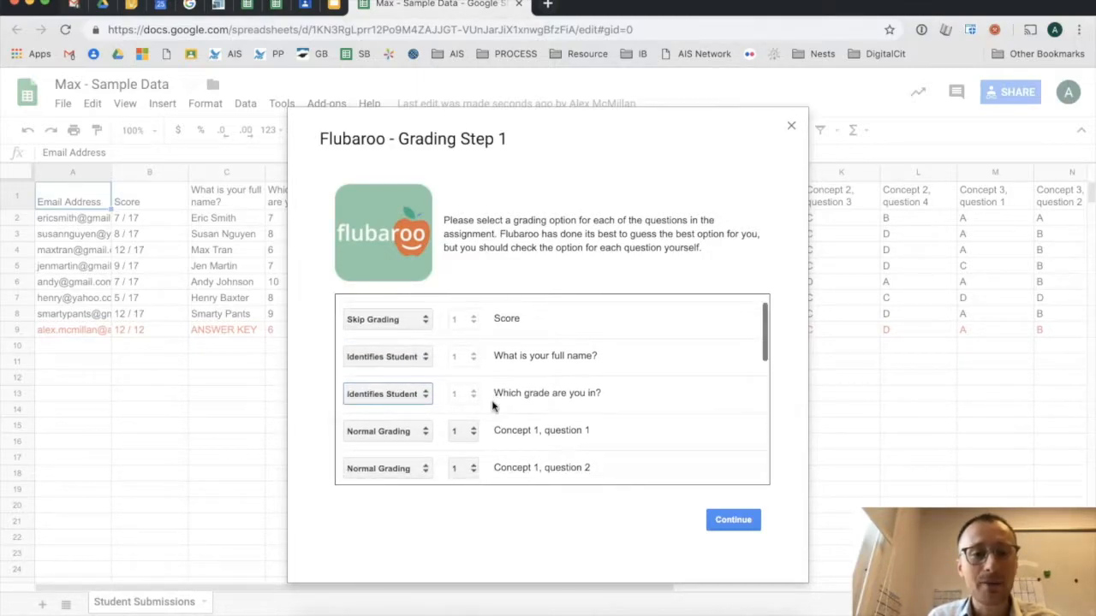
scroll(493, 406, "down", 2)
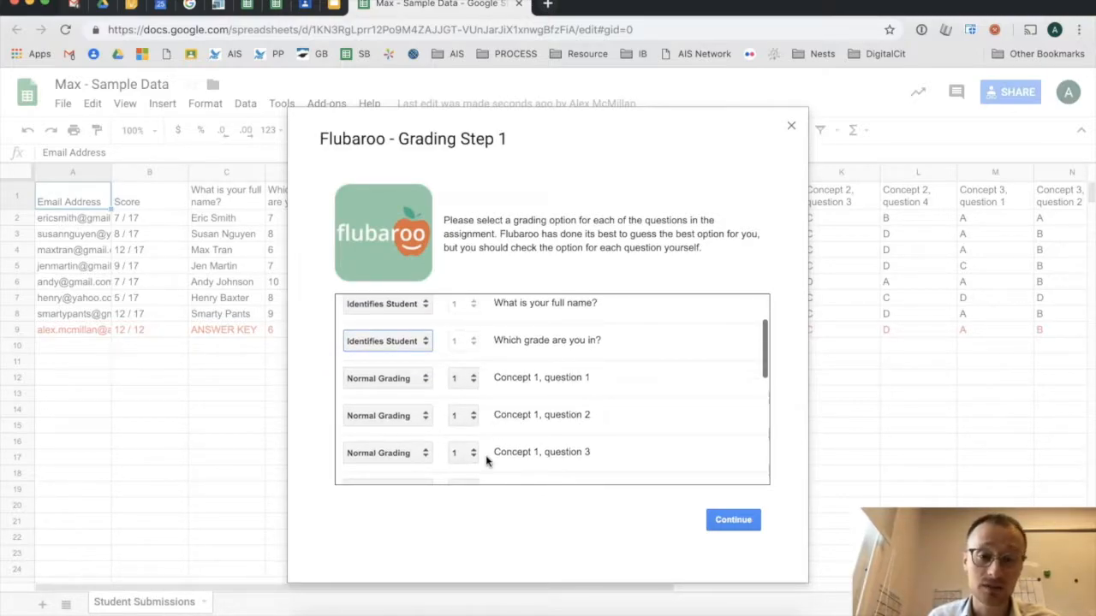
scroll(553, 416, "down", 5)
scroll(553, 416, "down", 2)
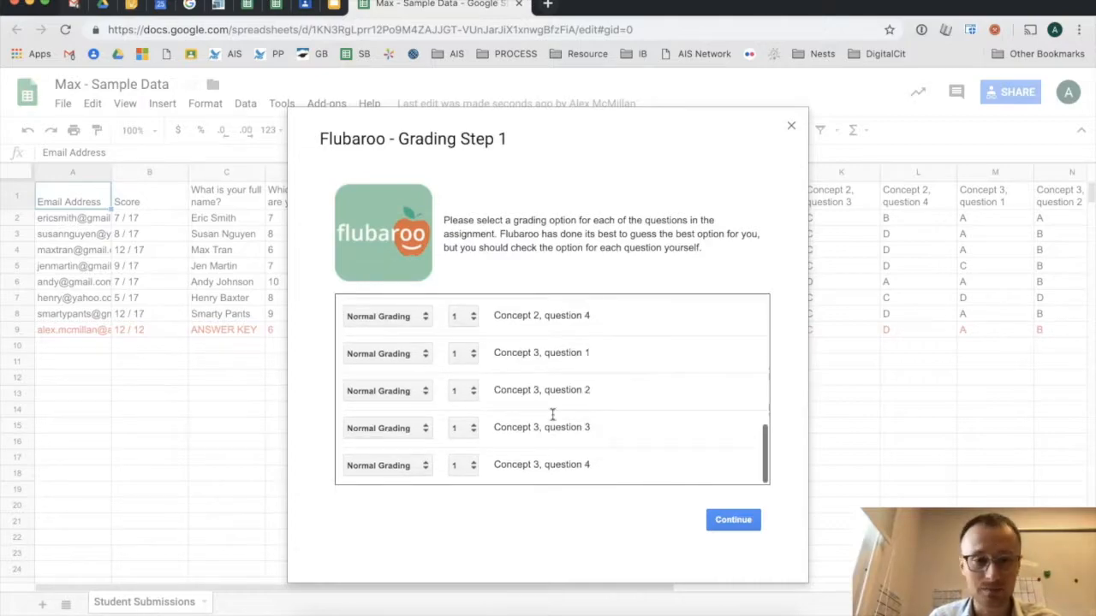
scroll(445, 383, "up", 2)
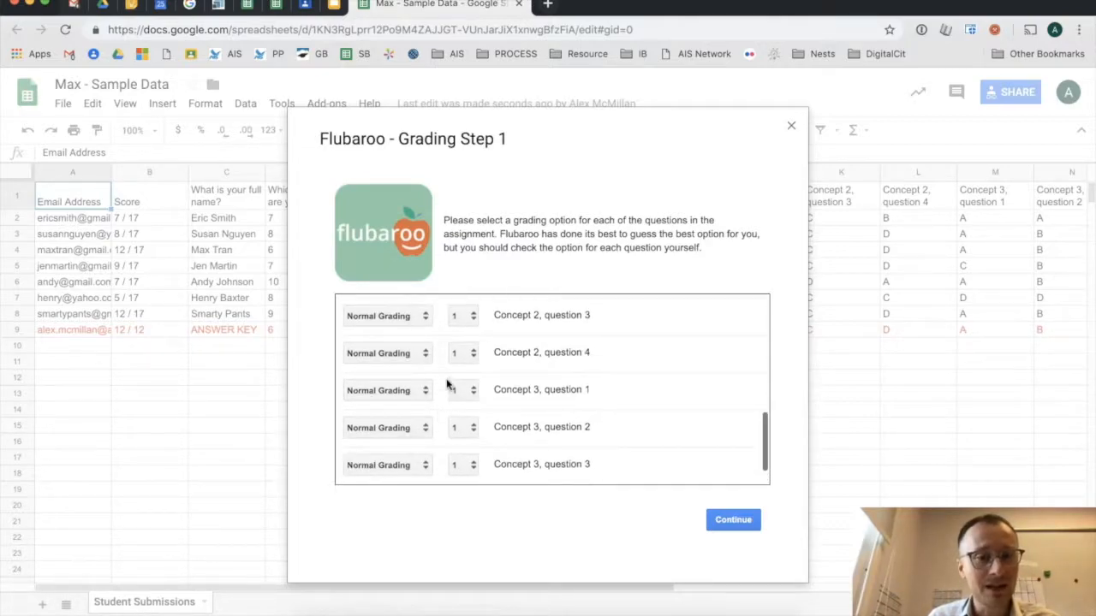
scroll(453, 379, "up", 5)
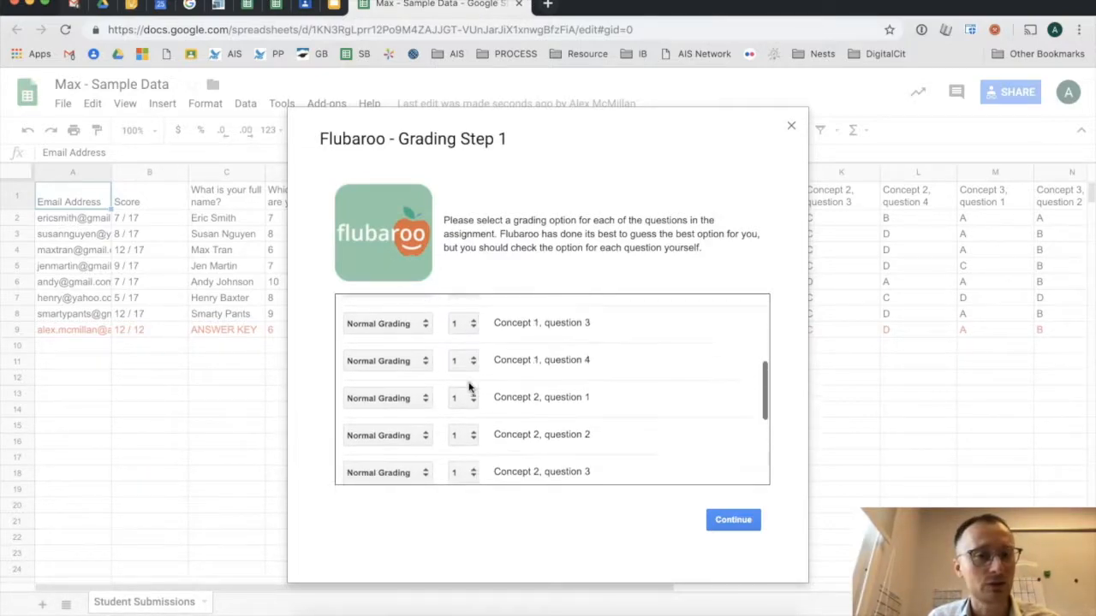
scroll(469, 390, "up", 5)
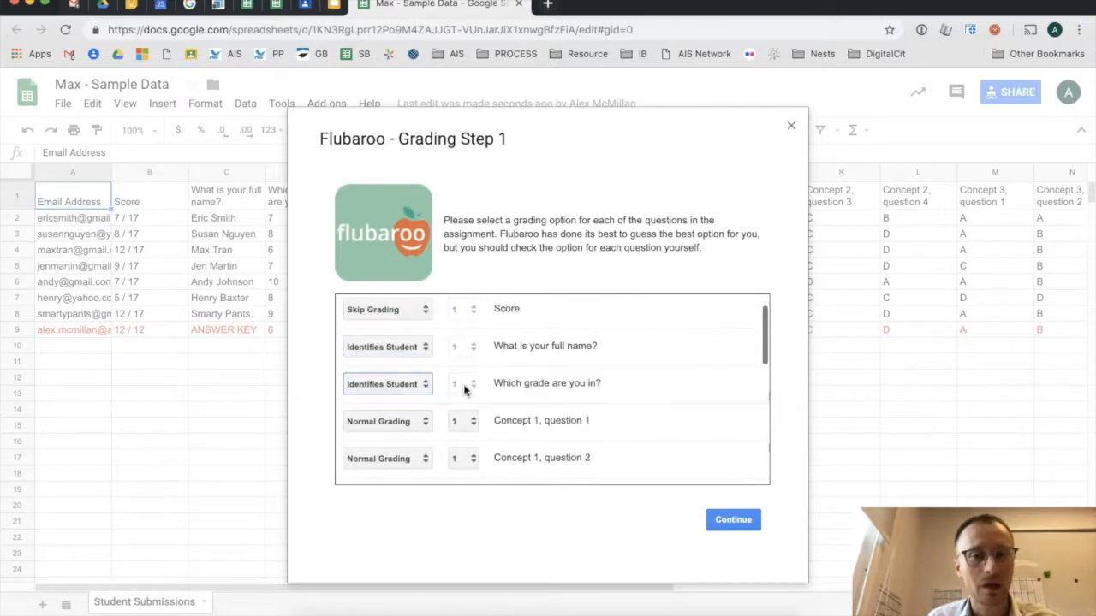
left_click(723, 520)
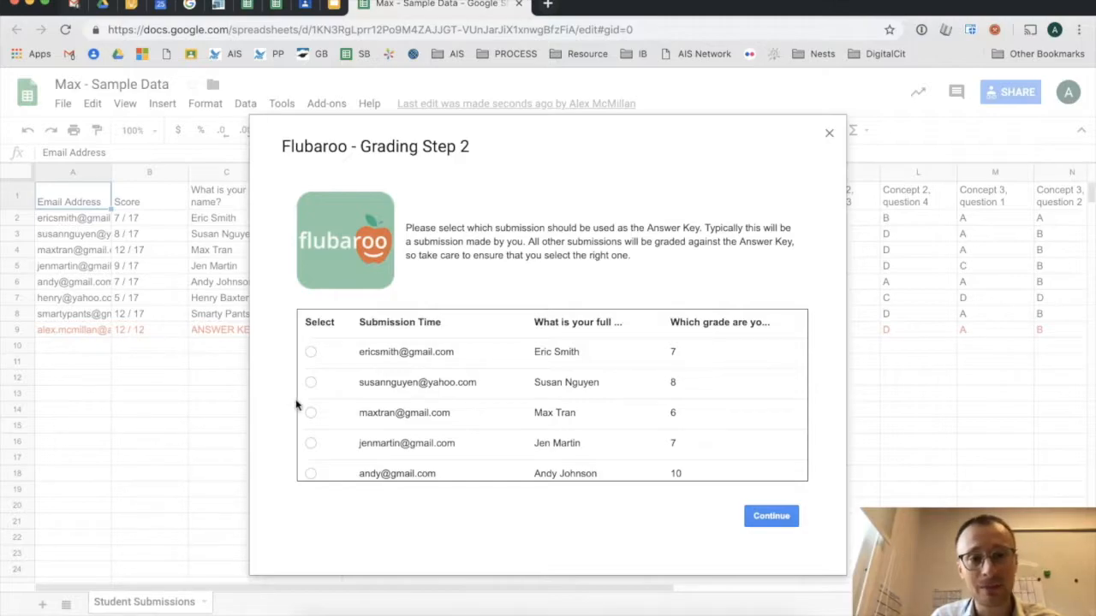
- Pick the ANSWER KEY submission as the answer key and run the grading
scroll(335, 413, "down", 1)
scroll(335, 413, "down", 3)
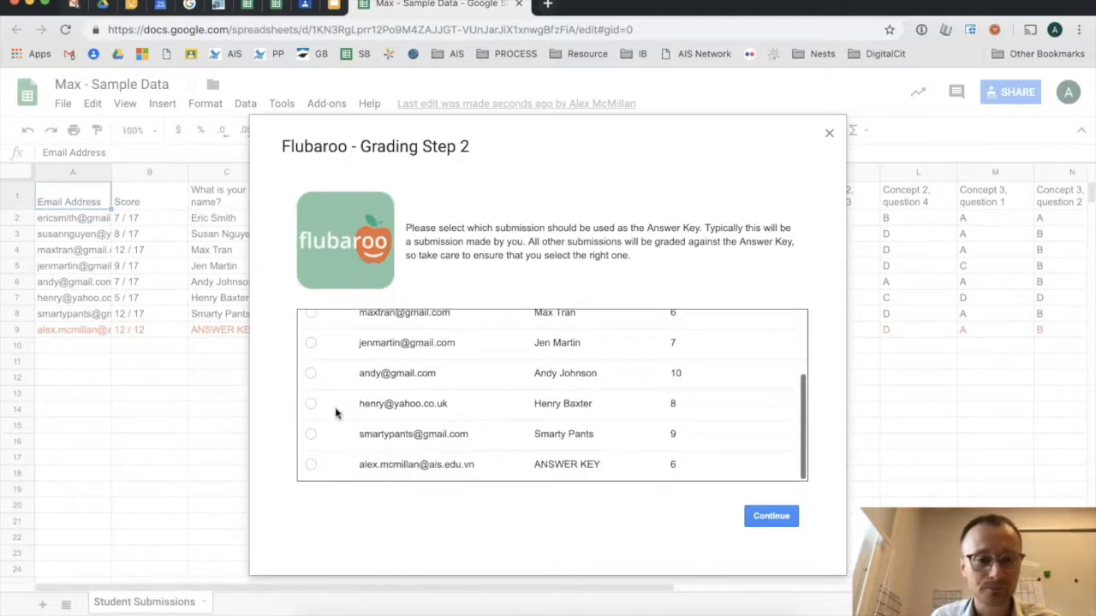
left_click(308, 467)
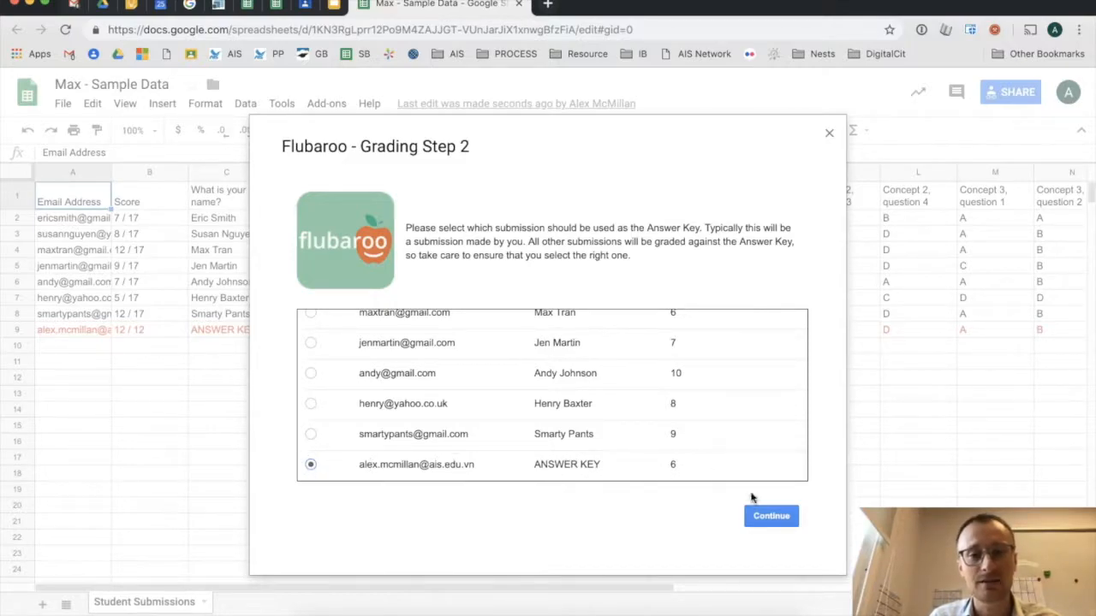
left_click(766, 518)
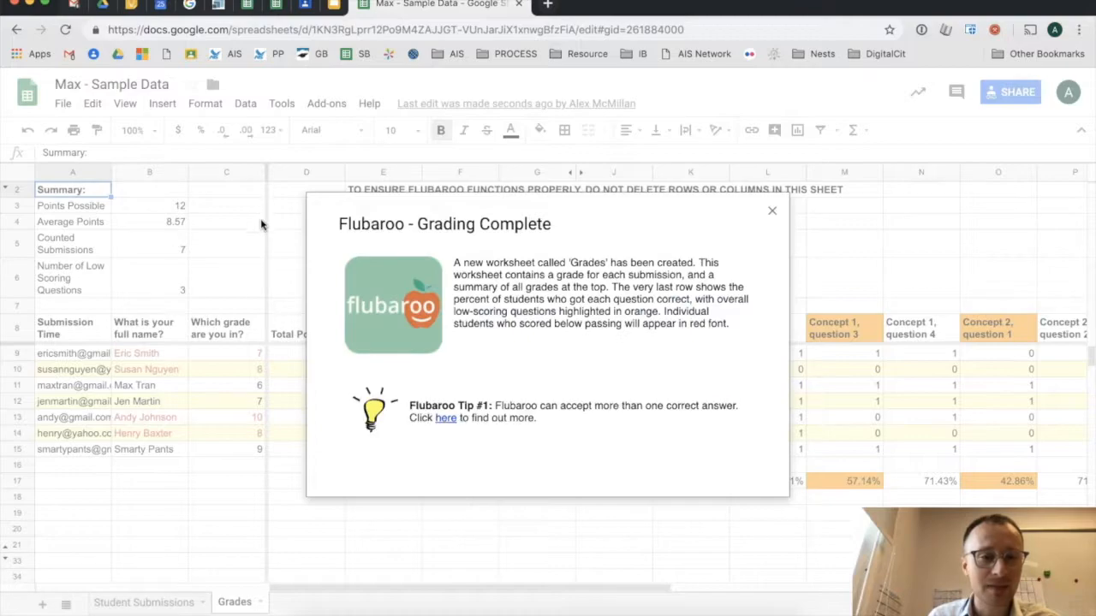
- Copy the Grades header and seven student rows (rows 8–15), then add a blank Sheet2
left_click(771, 212)
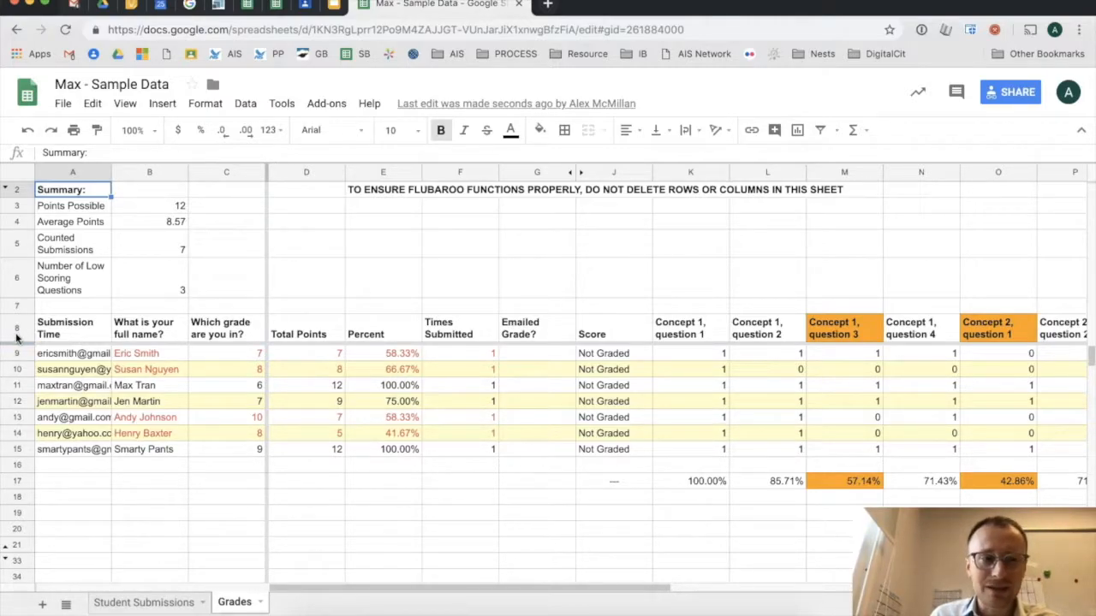
left_click_drag(7, 329, 9, 451)
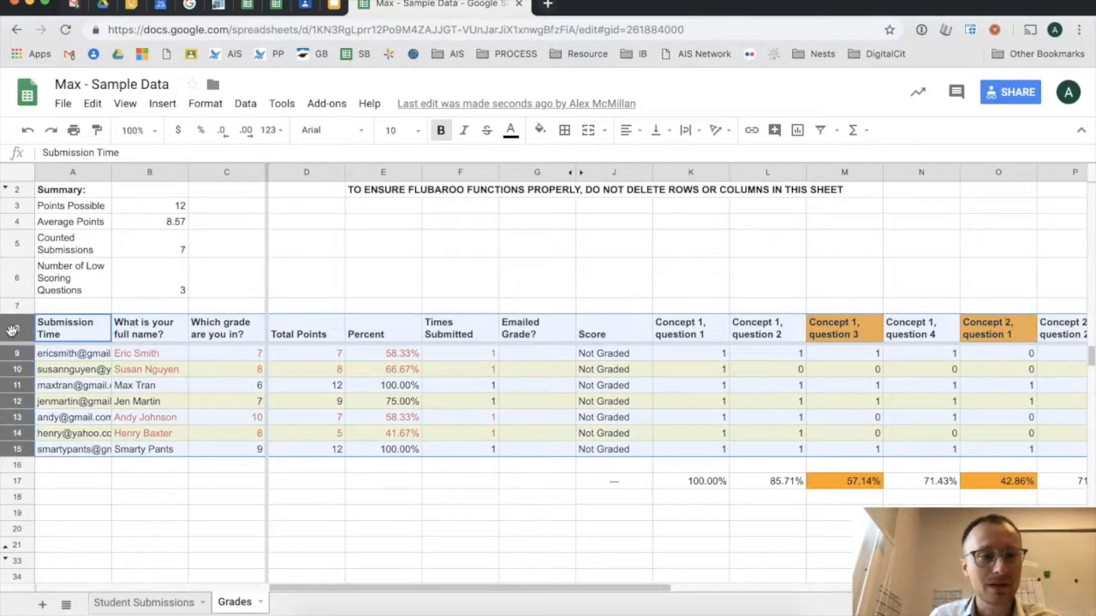
left_click_drag(12, 330, 11, 413)
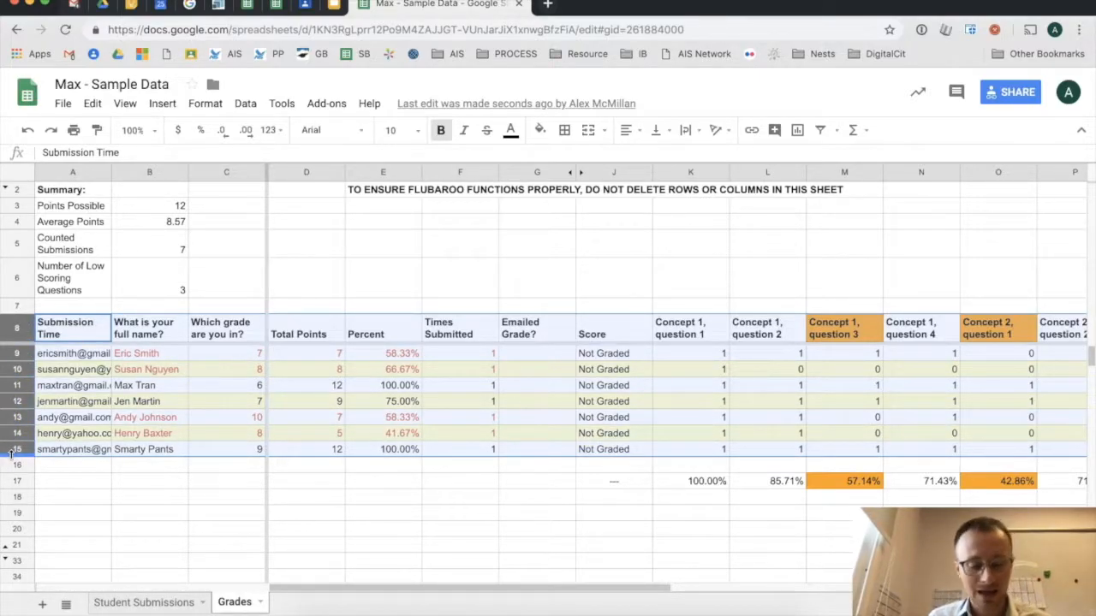
right_click(65, 335)
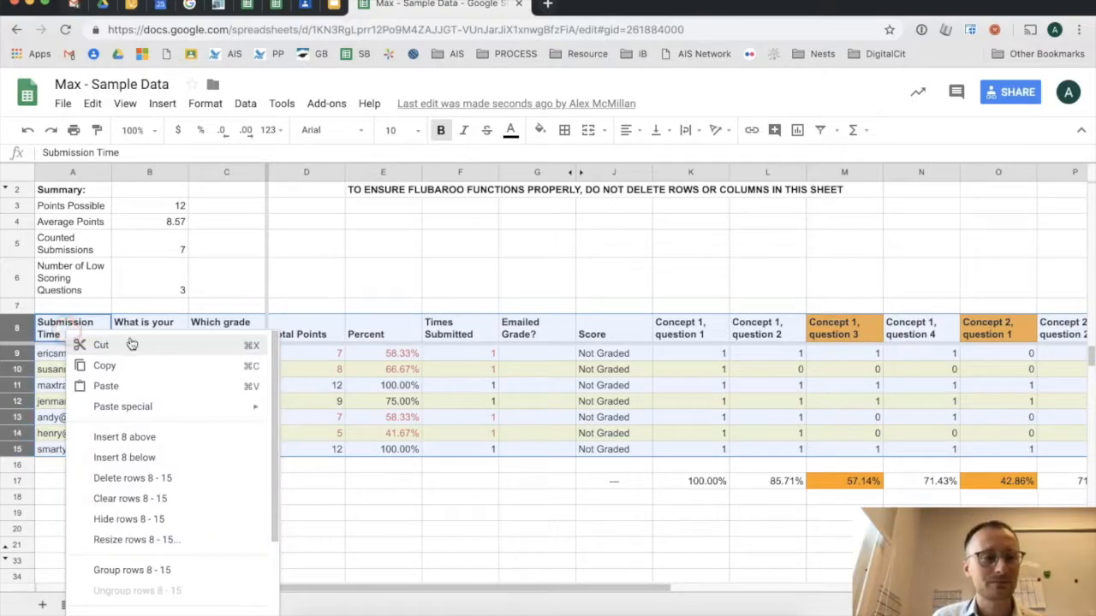
left_click(161, 363)
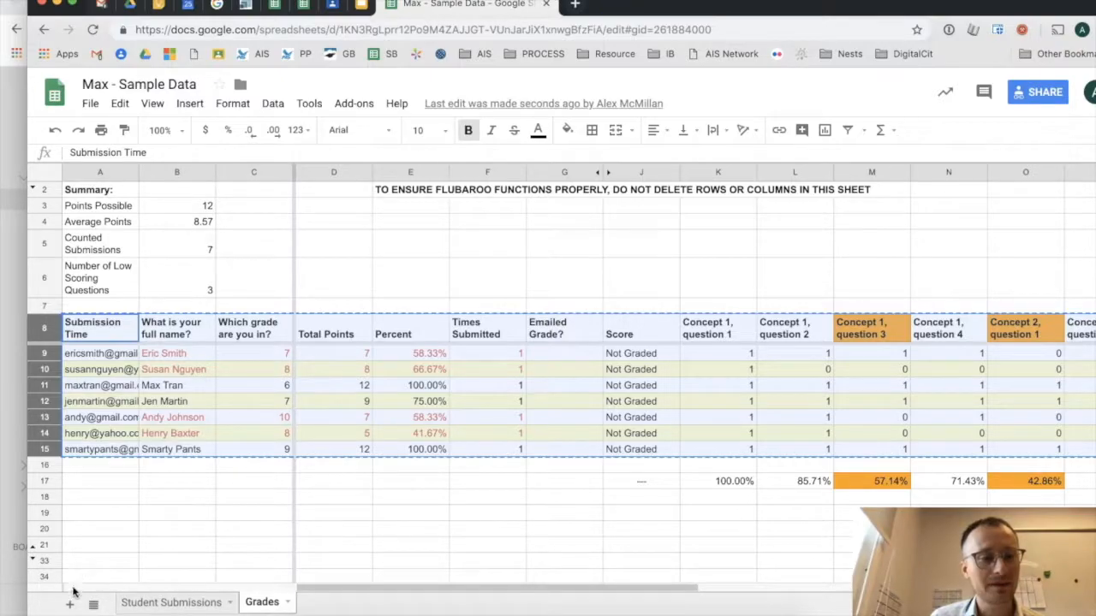
left_click(71, 604)
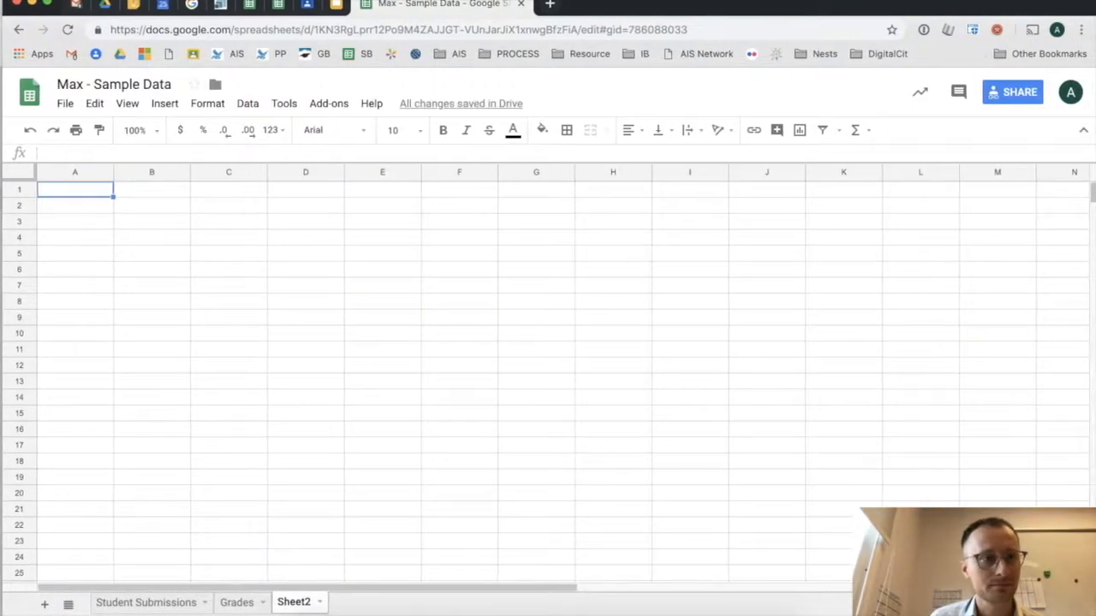
- Paste the copied grades table into Sheet2 starting at row 1
right_click(18, 191)
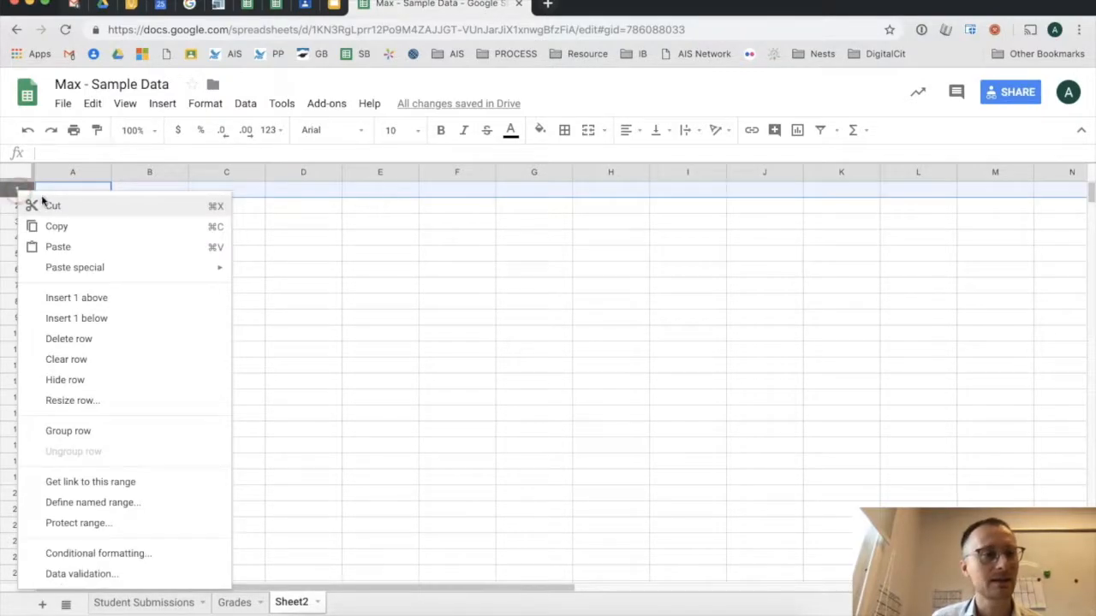
left_click(96, 247)
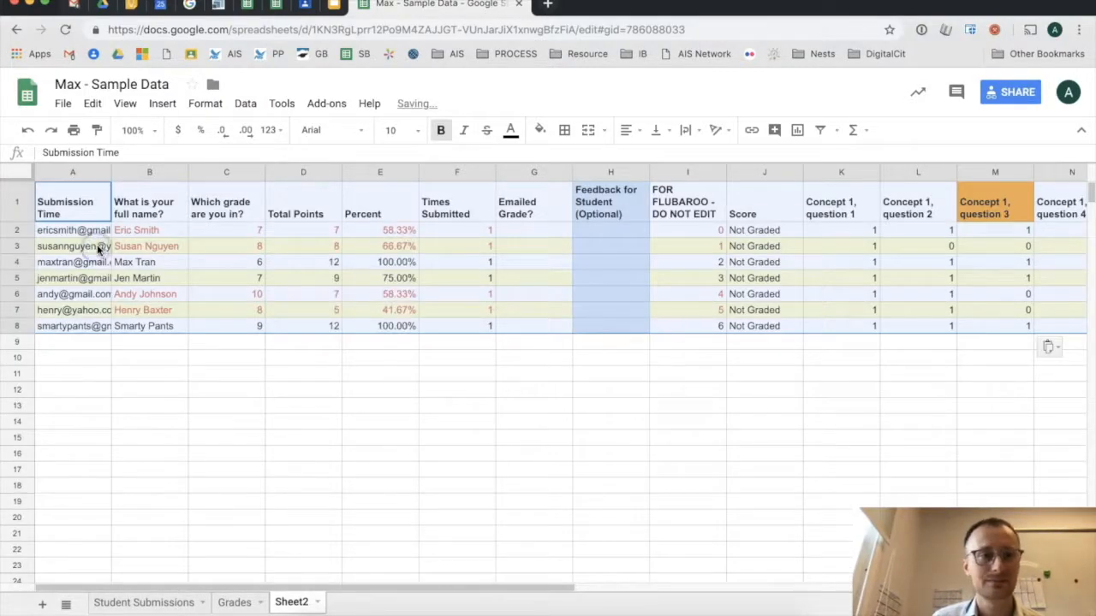
left_click(193, 345)
scroll(381, 269, "right", 3)
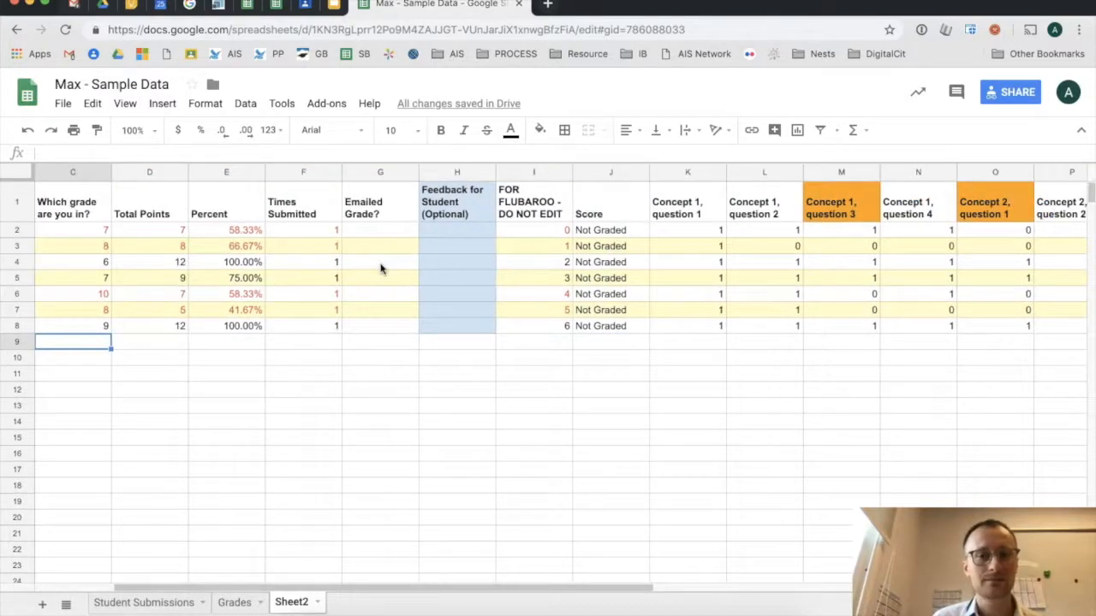
scroll(381, 269, "right", 10)
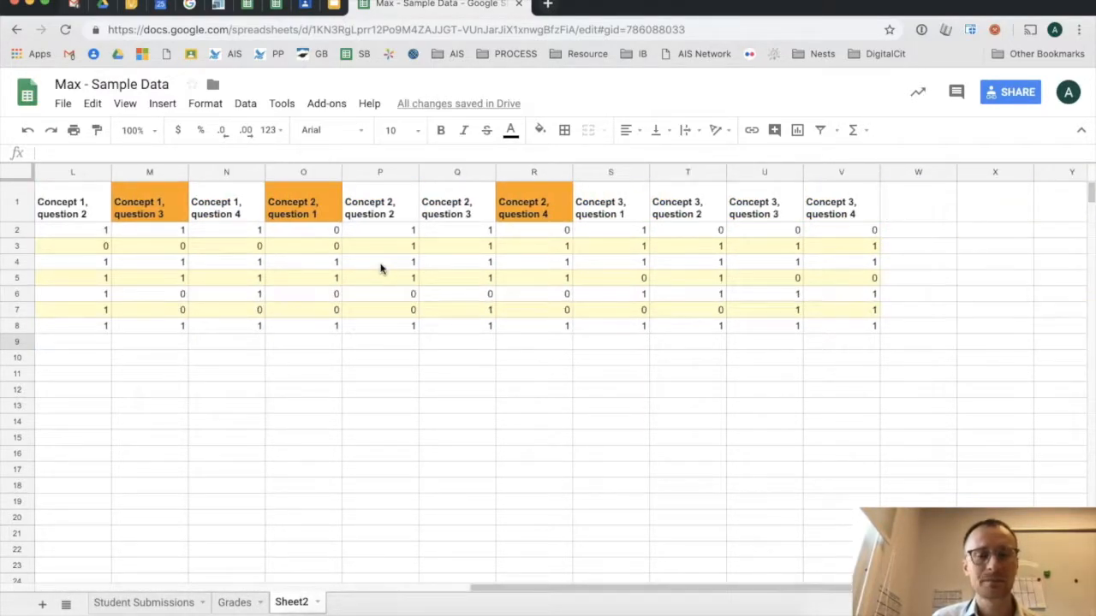
scroll(381, 268, "left", 10)
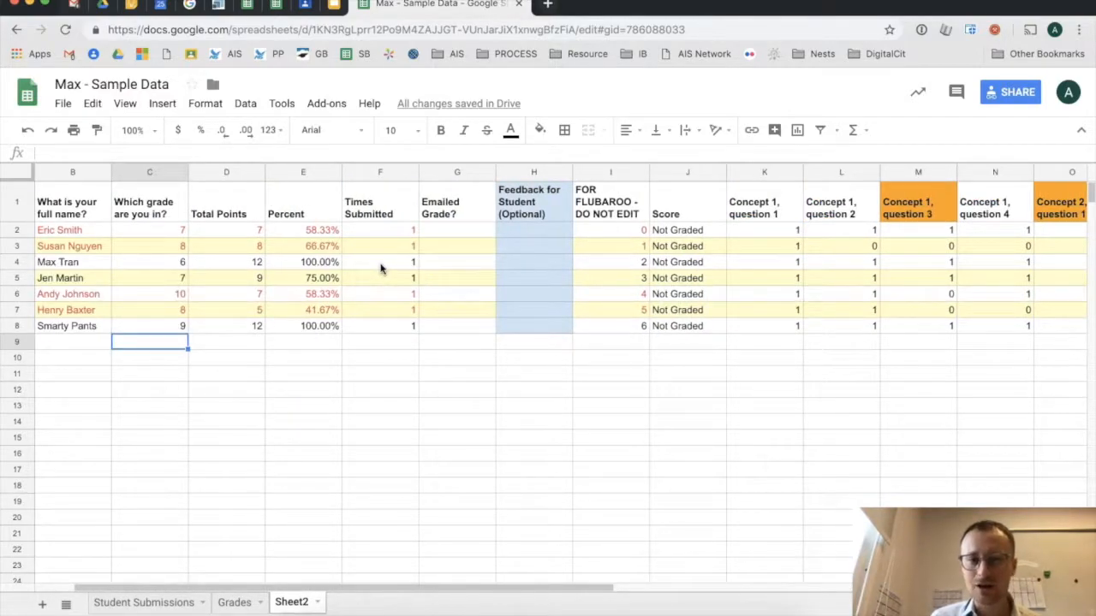
- Select columns F through J, Times Submitted through Score
left_click(459, 173)
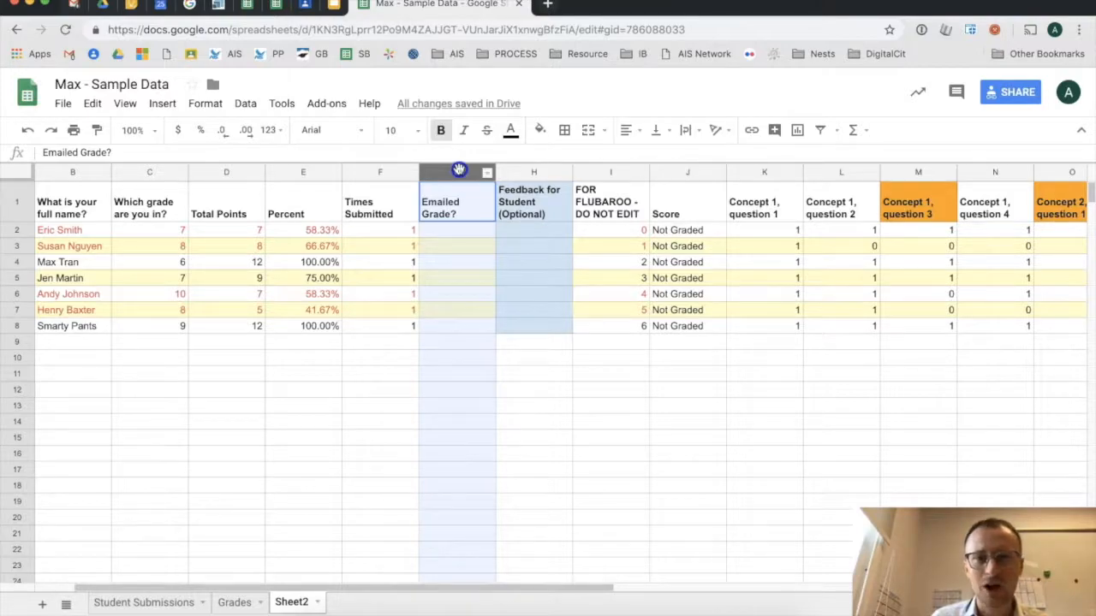
left_click_drag(495, 172, 676, 171)
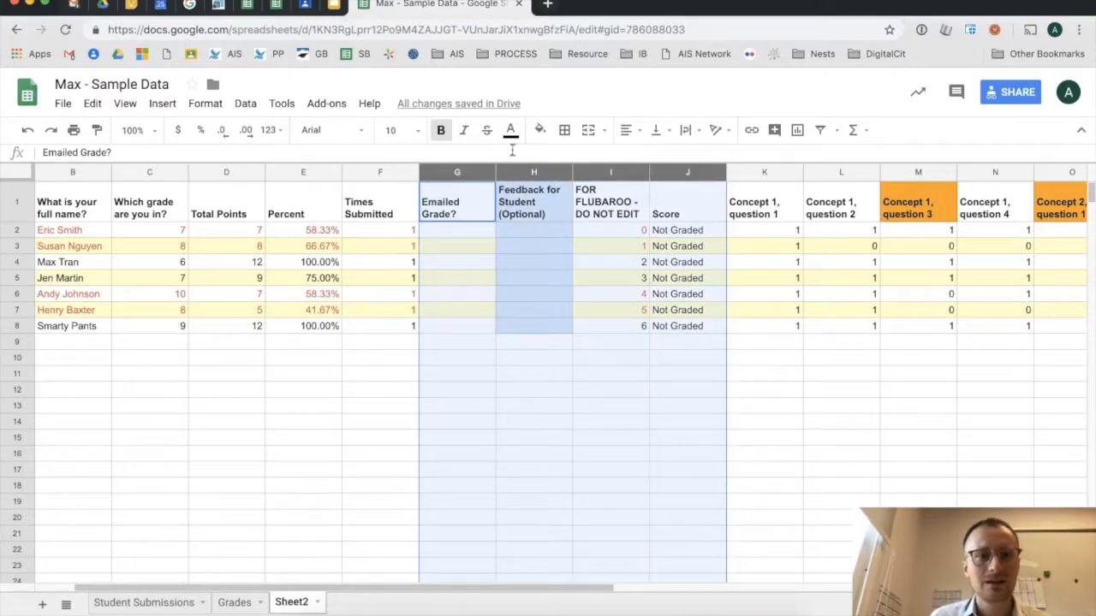
left_click_drag(373, 176, 669, 176)
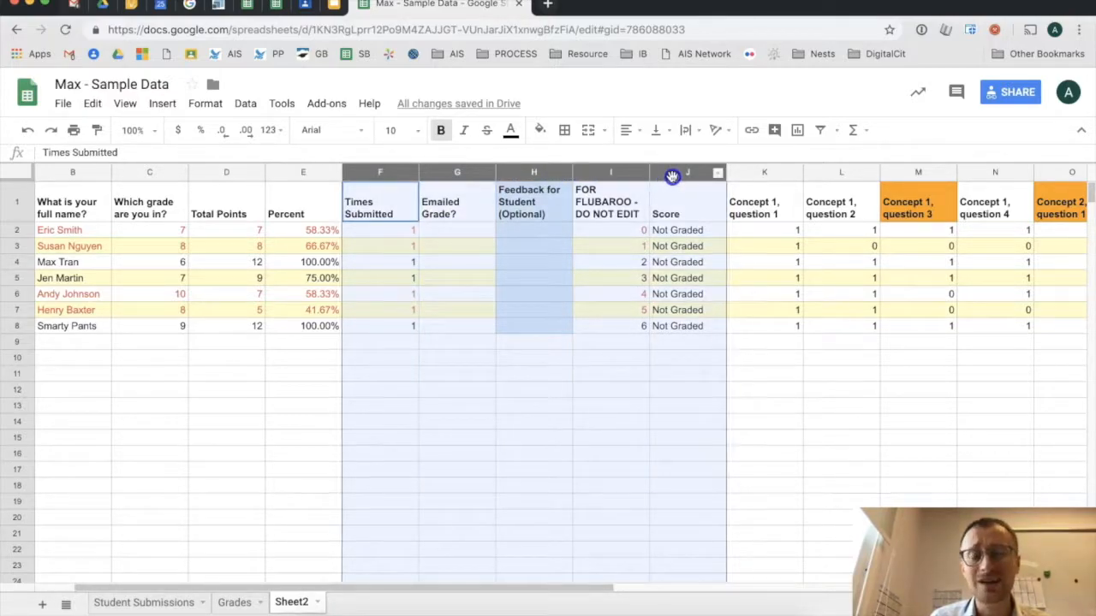
- Delete columns F–J, Times Submitted through Score, from Sheet2
right_click(675, 177)
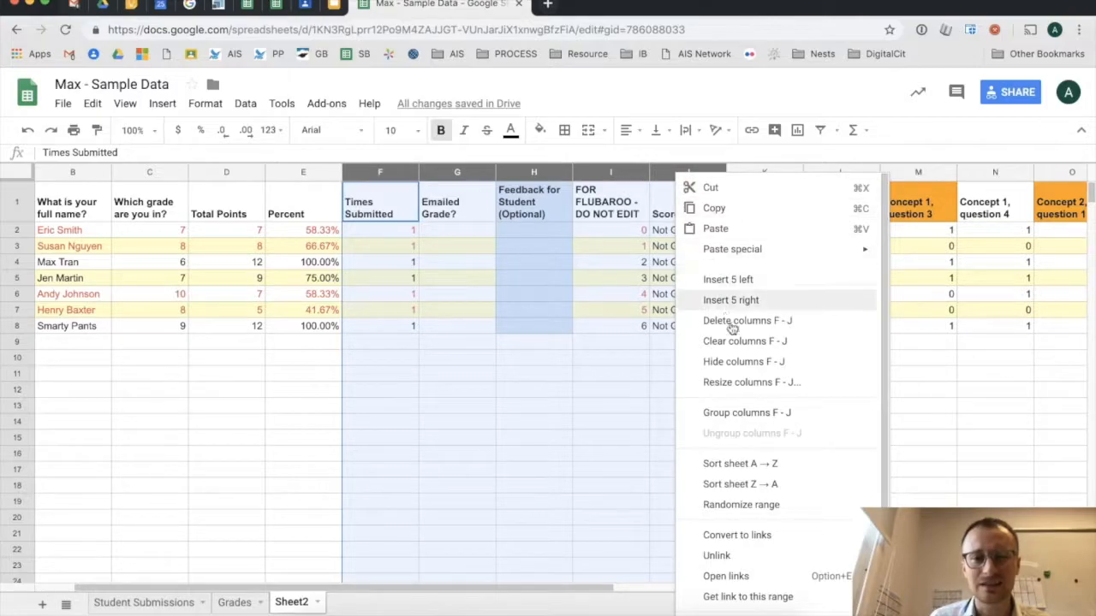
scroll(761, 481, "down", 3)
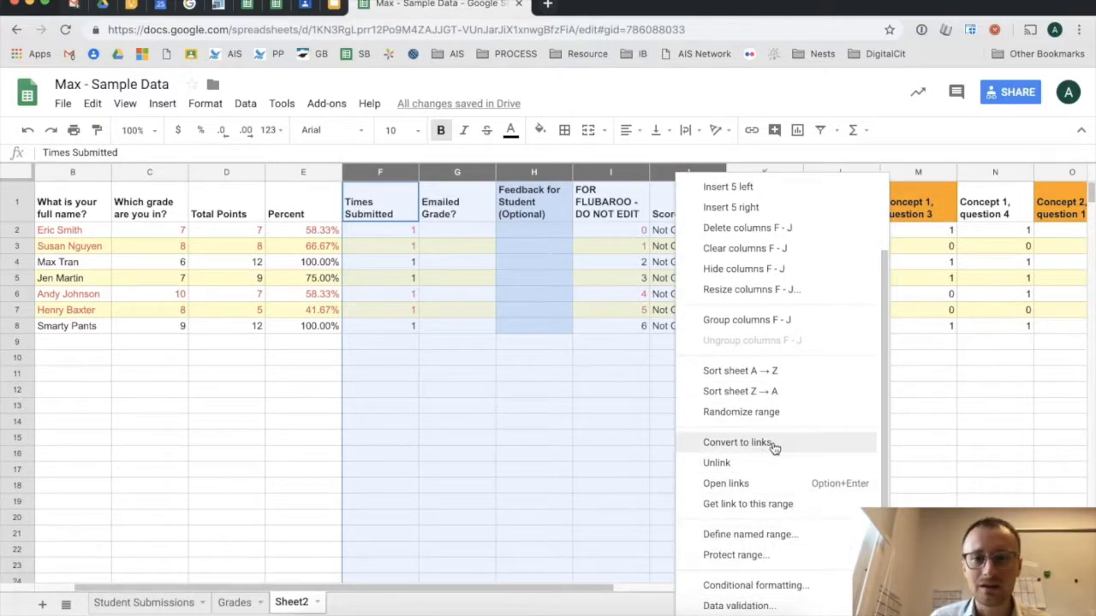
scroll(773, 445, "up", 2)
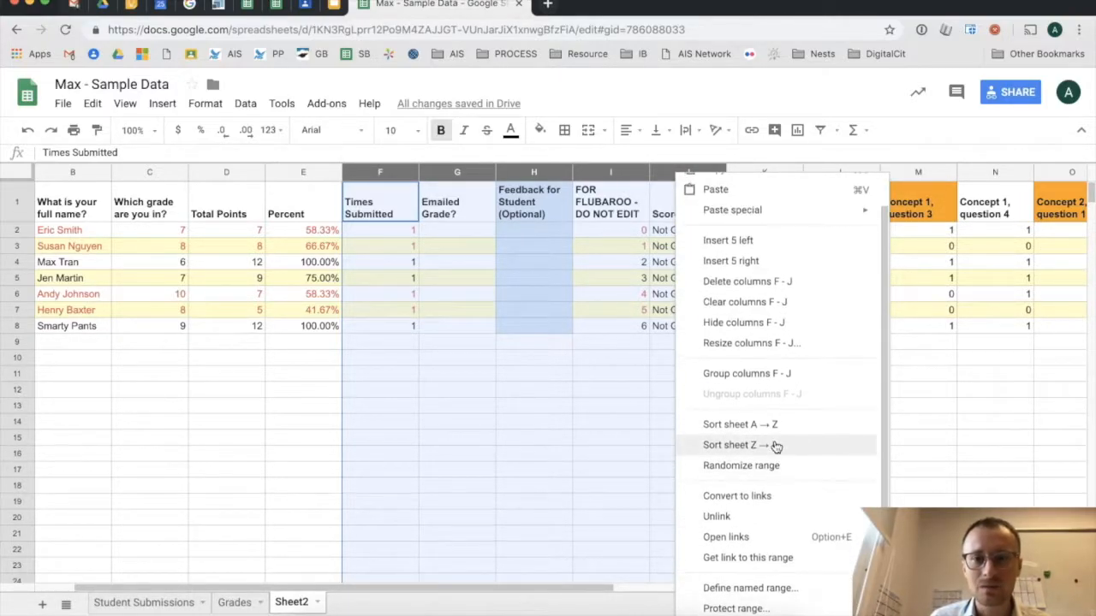
left_click(761, 289)
left_click(586, 345)
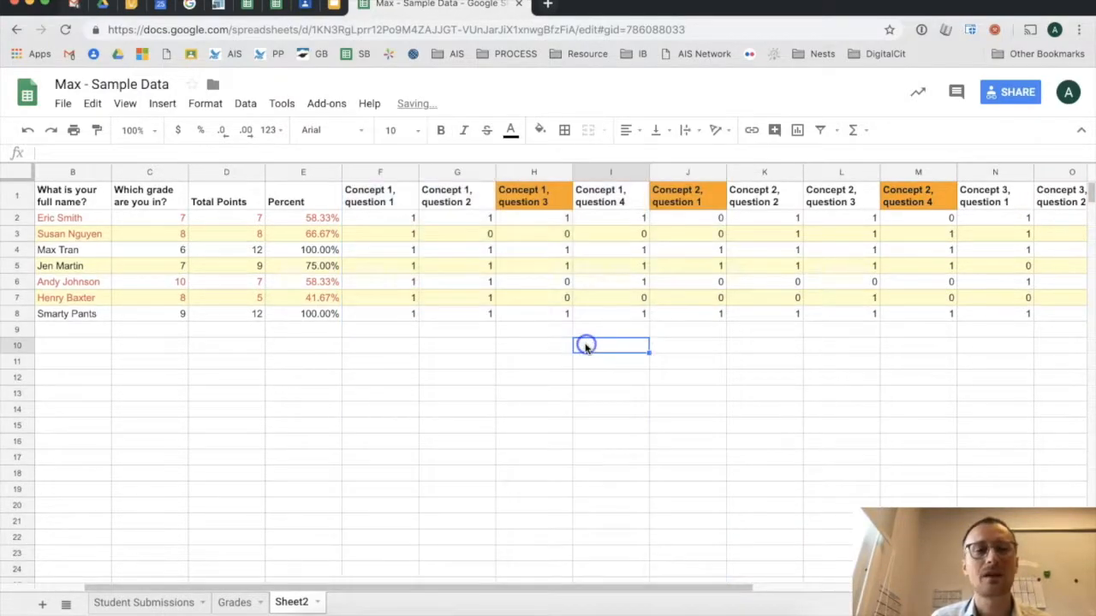
- Select columns B to E: name, grade, Total Points and Percent
left_click(53, 172)
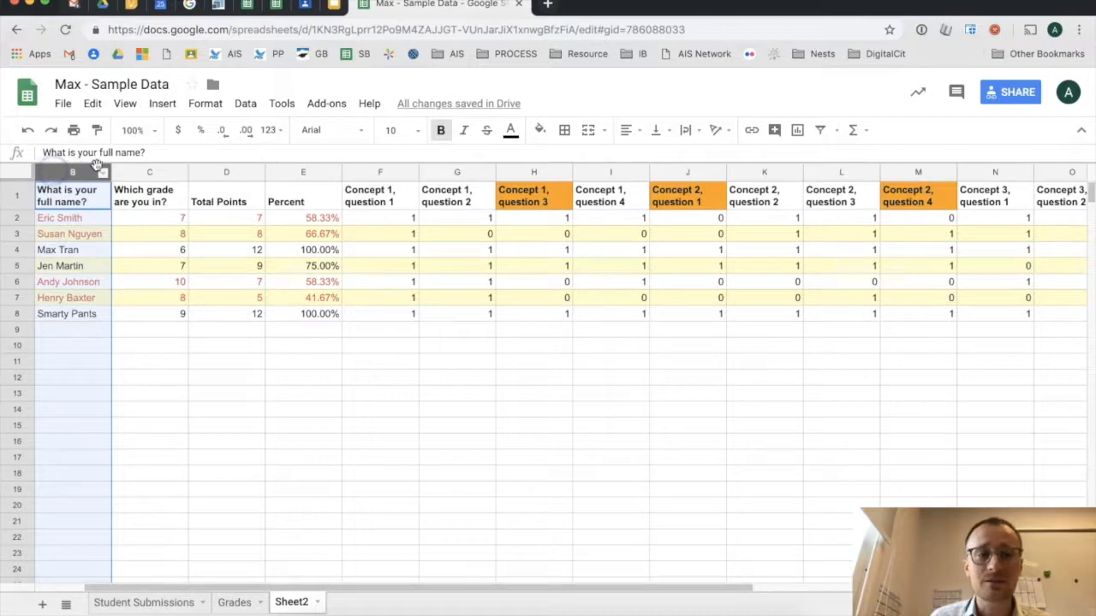
left_click(140, 172)
left_click(226, 172)
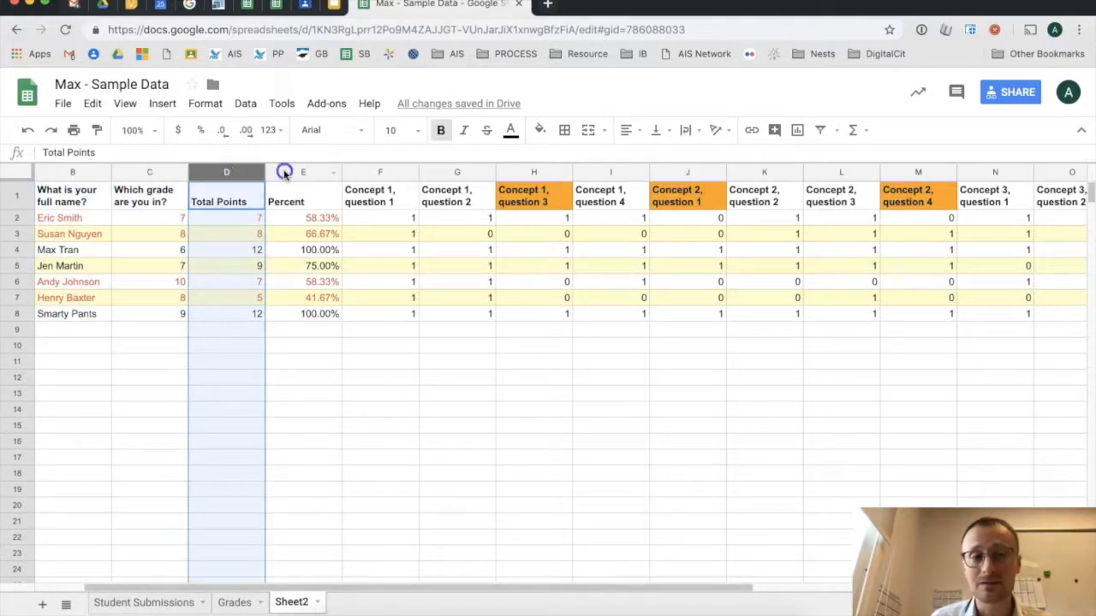
left_click(286, 173)
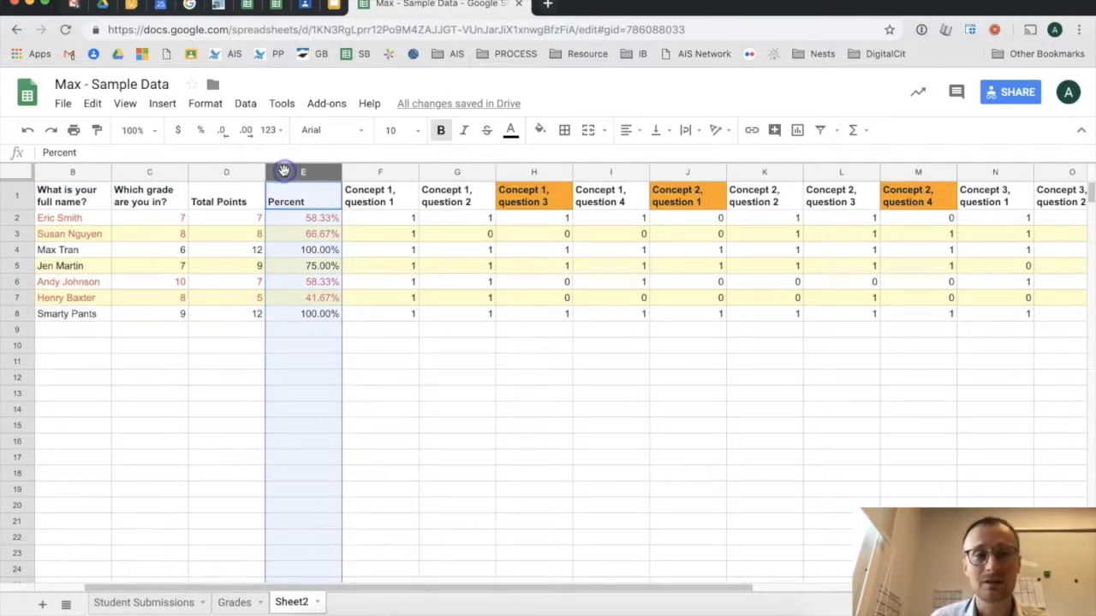
left_click(378, 171)
left_click(467, 171)
left_click(551, 173)
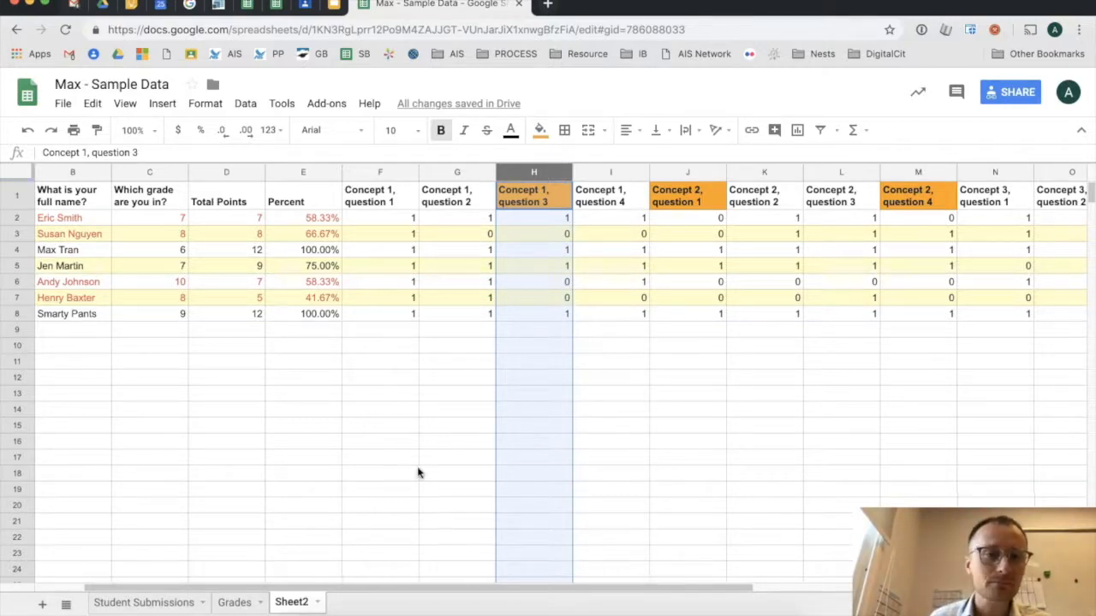
left_click(166, 379)
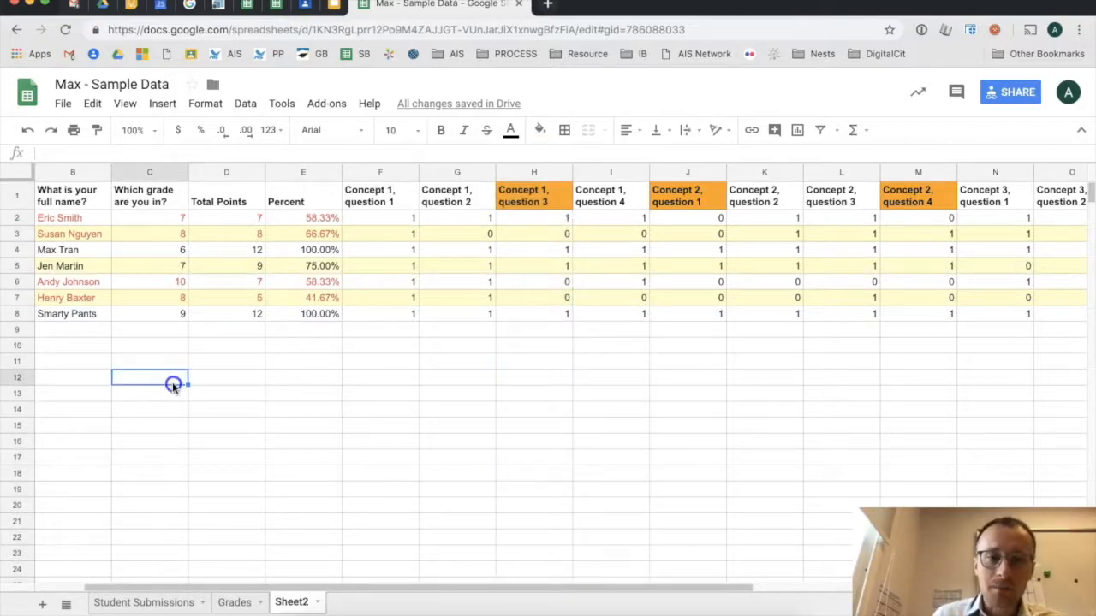
left_click(547, 202)
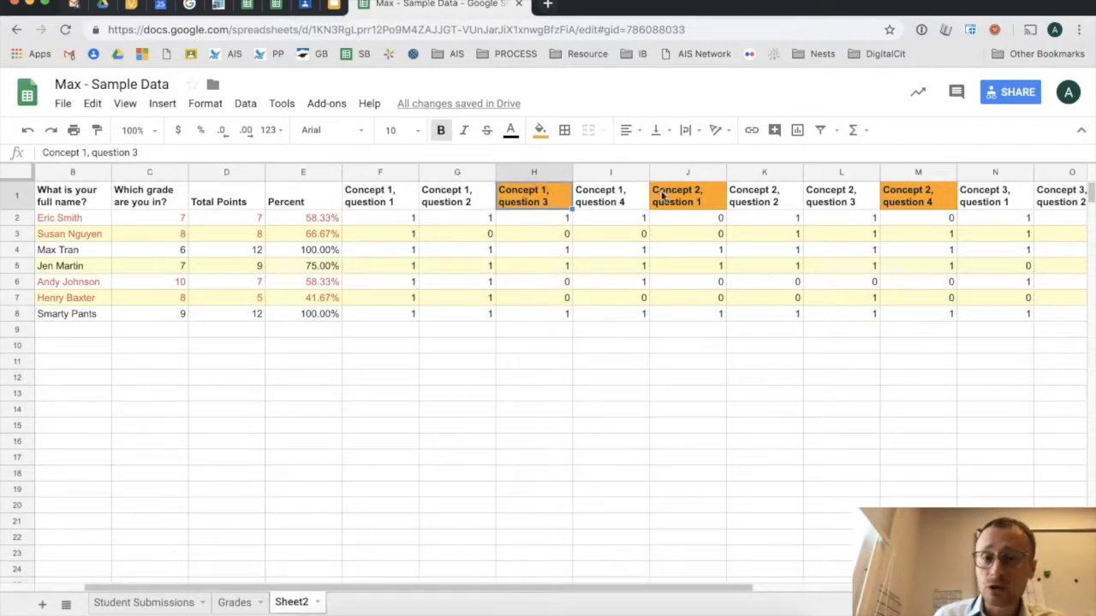
left_click(678, 199)
left_click(899, 198)
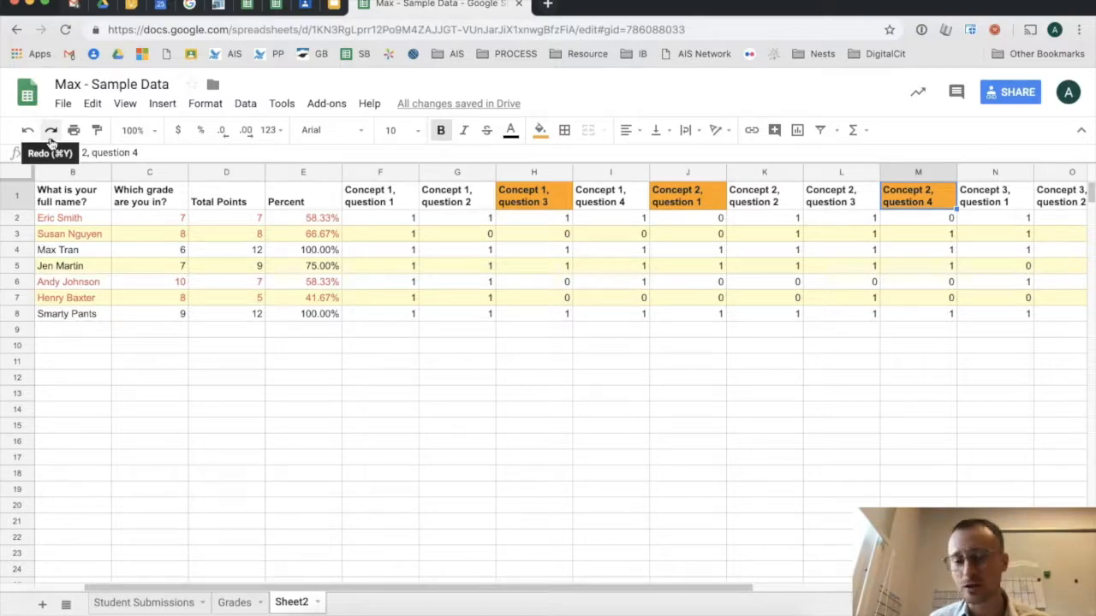
left_click(12, 173)
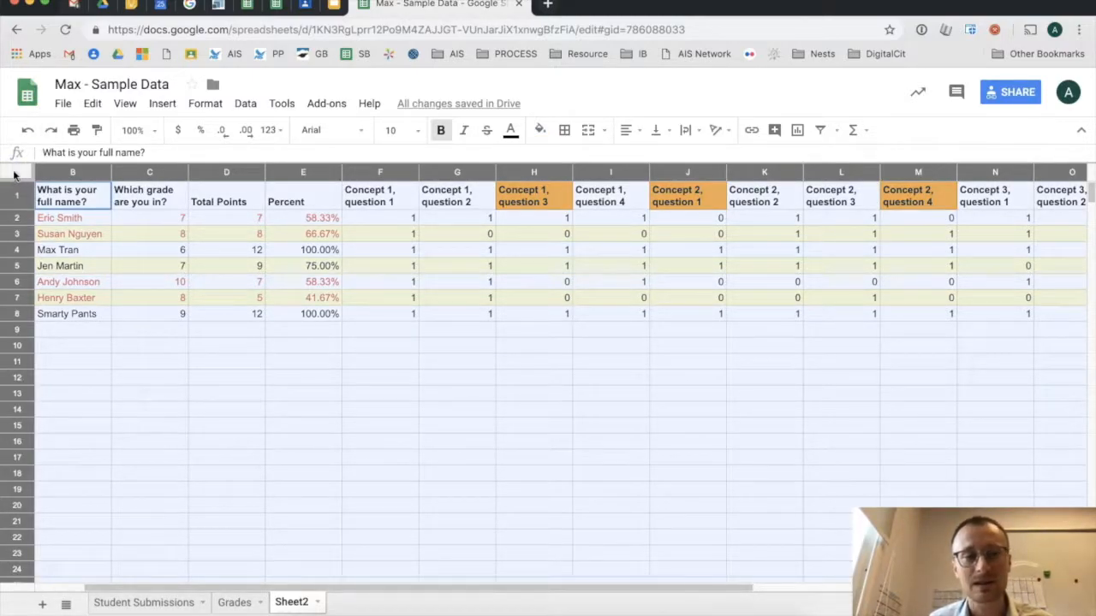
- Set the whole sheet's fill to white, clearing the orange header shading
left_click(539, 130)
left_click(669, 178)
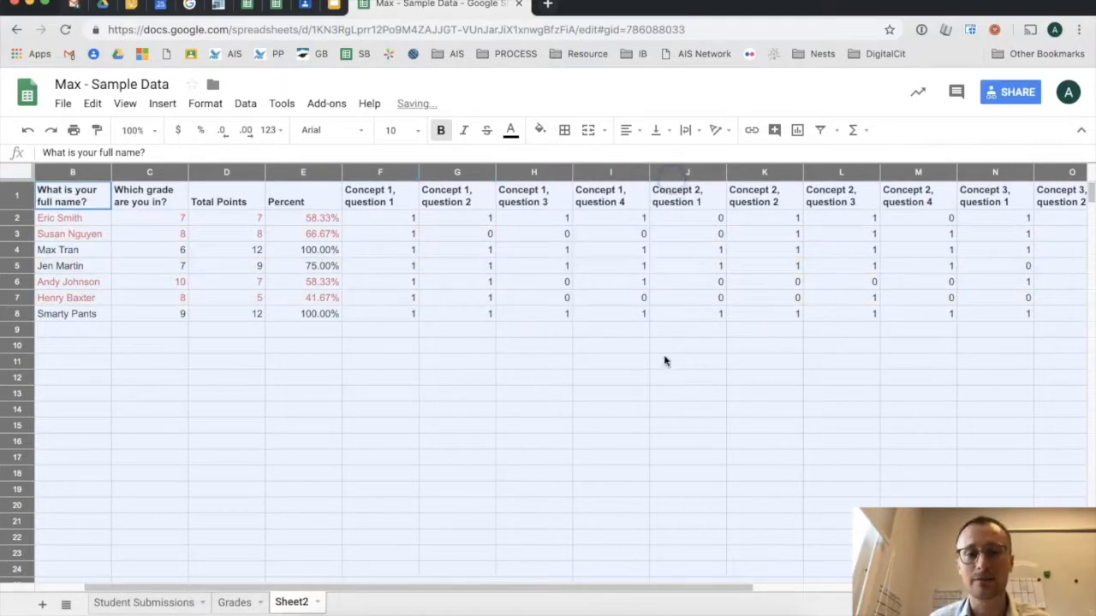
left_click(664, 359)
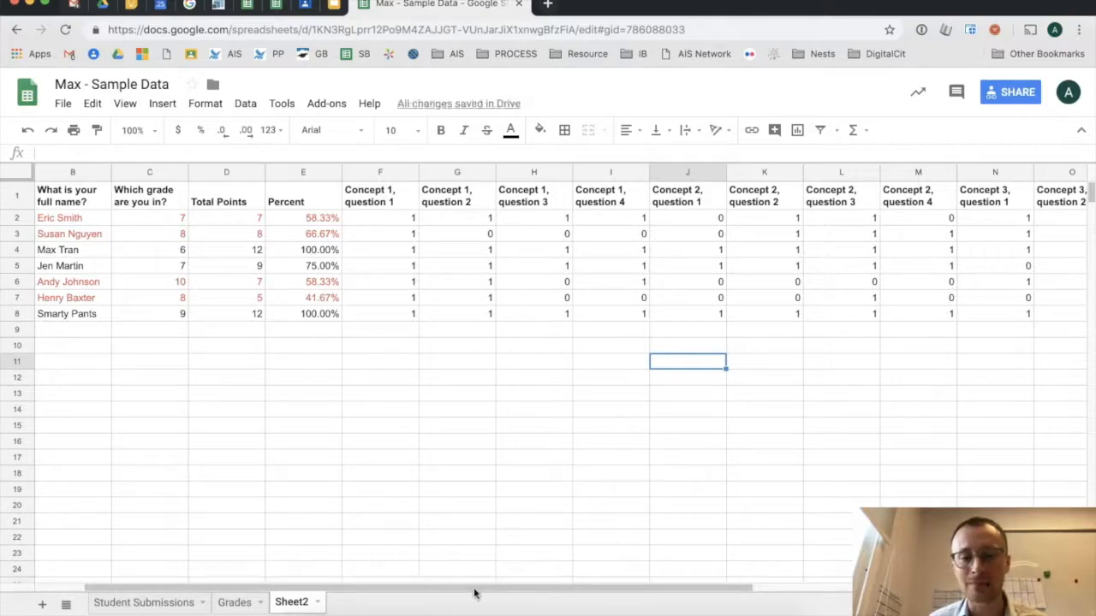
scroll(521, 594, "right", 1)
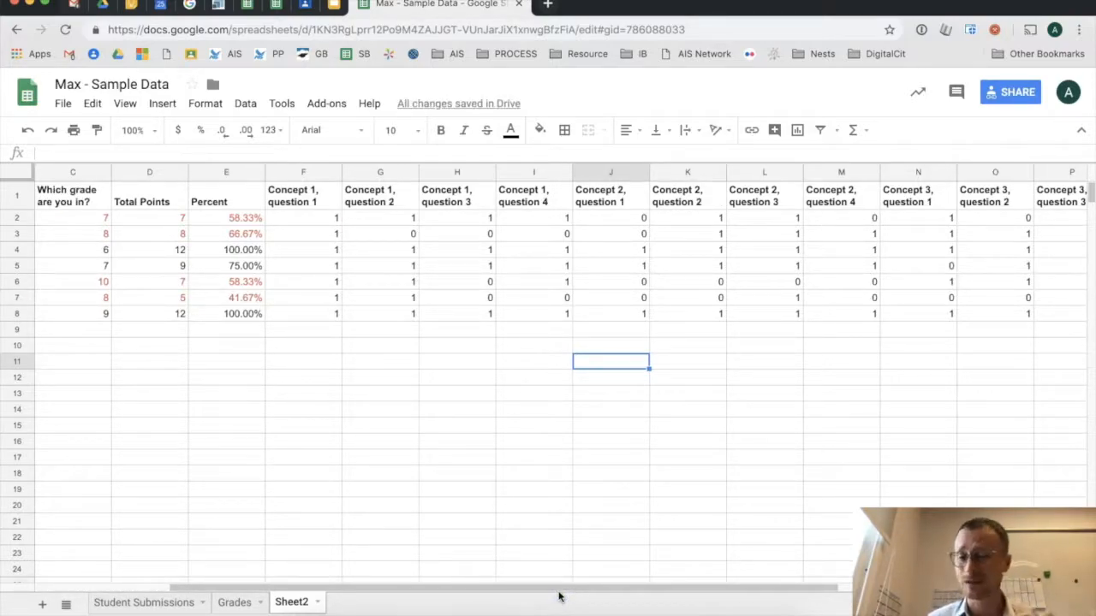
left_click_drag(297, 202, 521, 211)
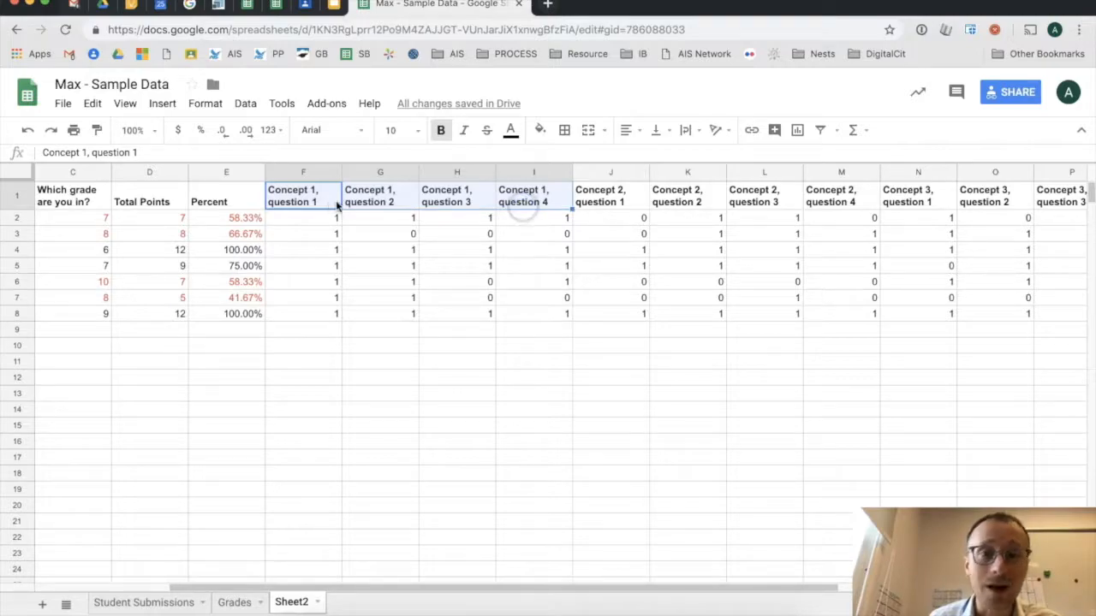
- Fill the Concept 1 question block F1:I8 light yellow
left_click_drag(623, 204, 848, 203)
left_click(918, 198)
left_click_drag(917, 199, 965, 199)
left_click_drag(344, 591, 324, 591)
left_click_drag(249, 203, 452, 314)
left_click(539, 130)
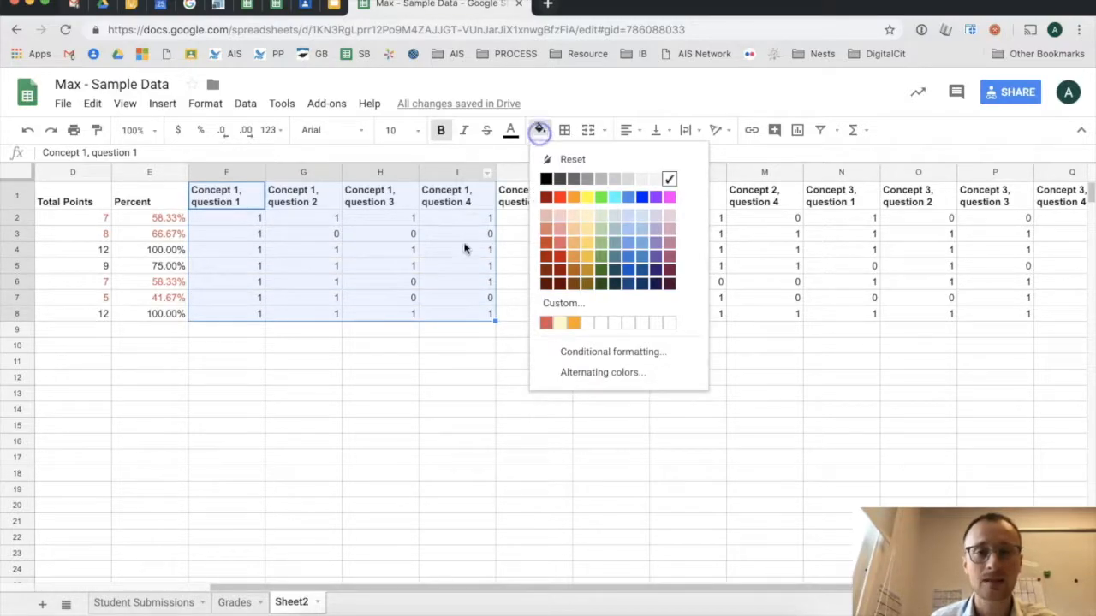
left_click(586, 216)
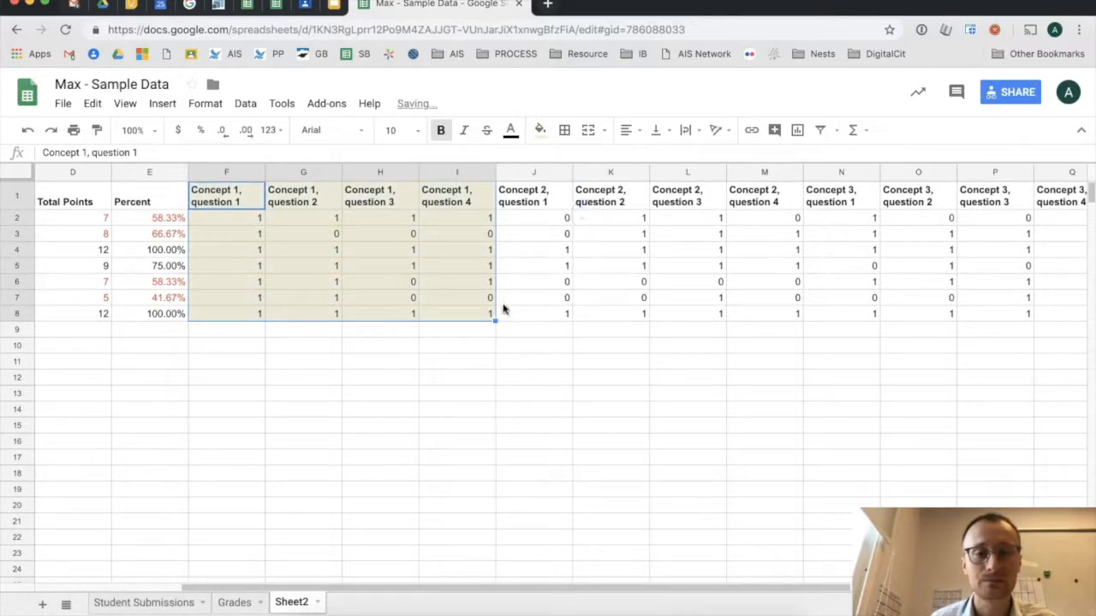
- Fill the Concept 2 question block J1:M8 light blue
left_click_drag(514, 588, 607, 594)
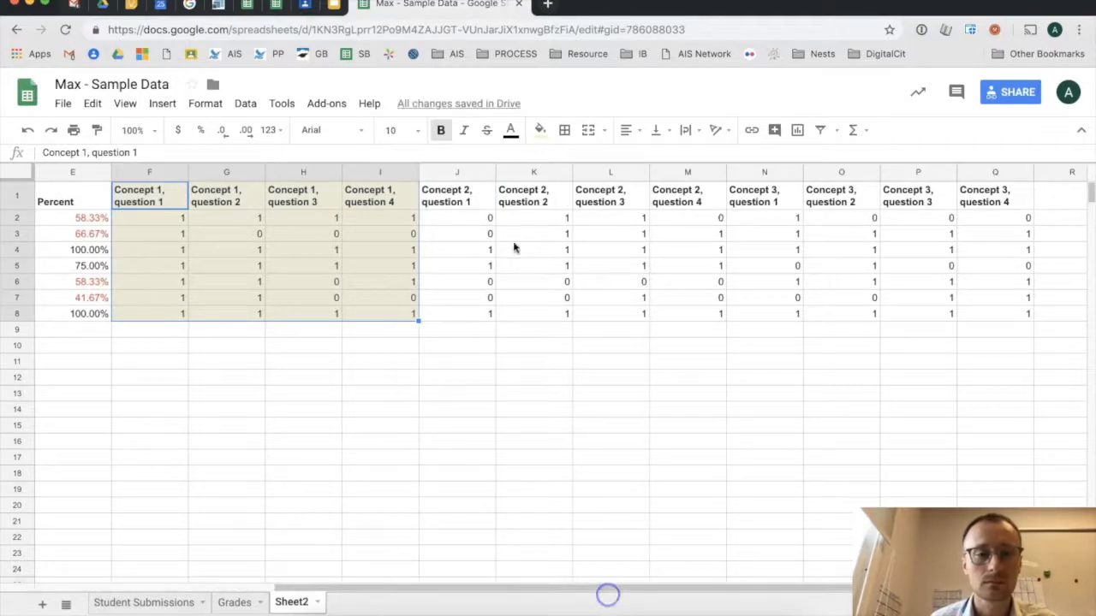
left_click_drag(448, 201, 685, 313)
left_click(540, 131)
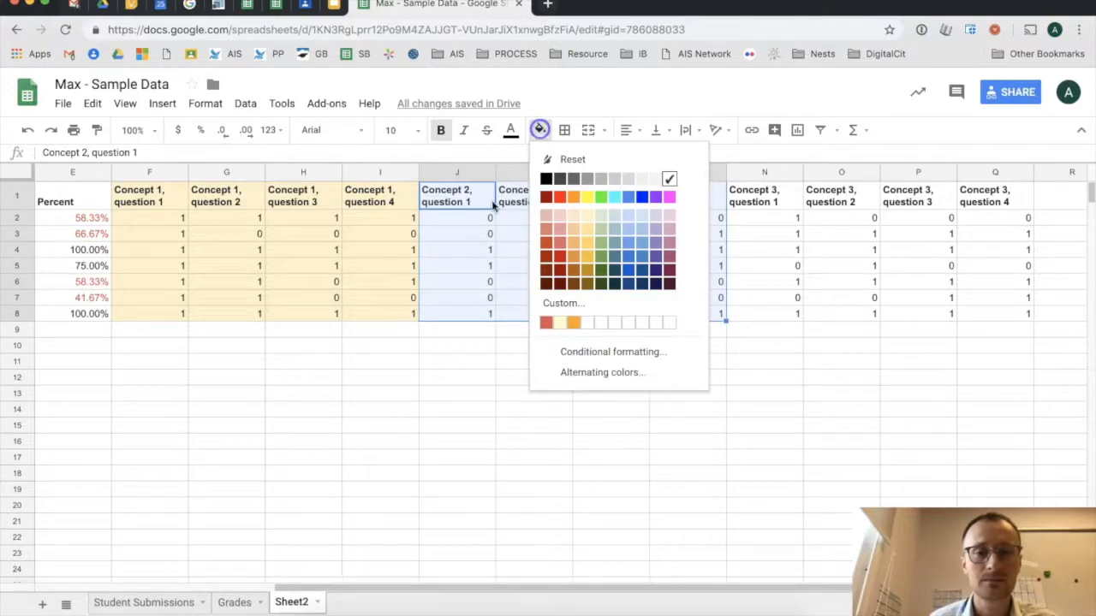
left_click(628, 223)
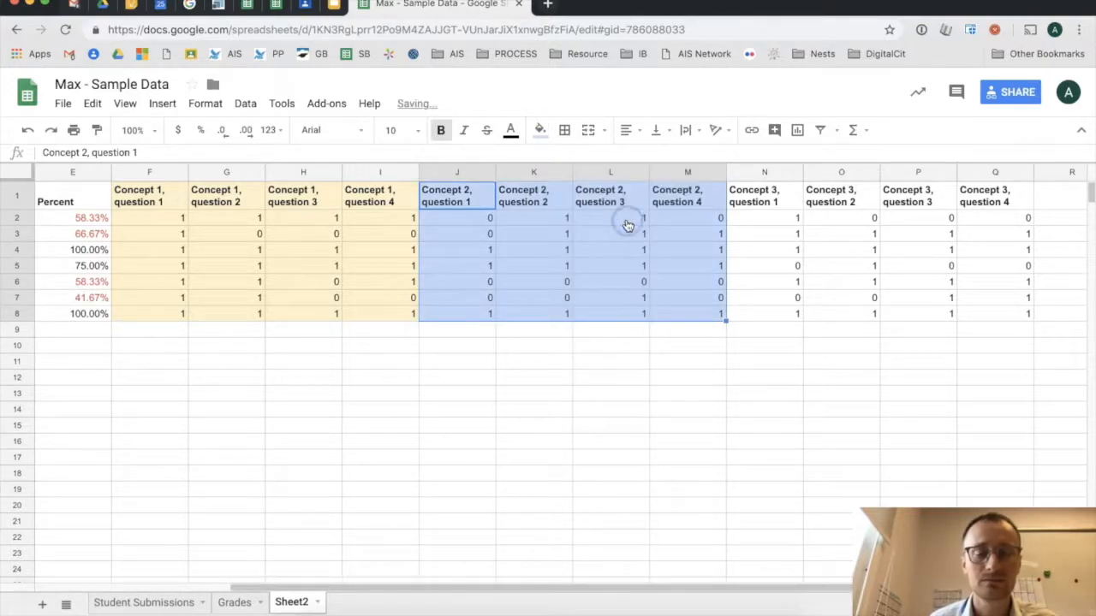
left_click(648, 349)
- Fill the Concept 3 question block N1:Q8 light green
left_click_drag(762, 198, 1008, 314)
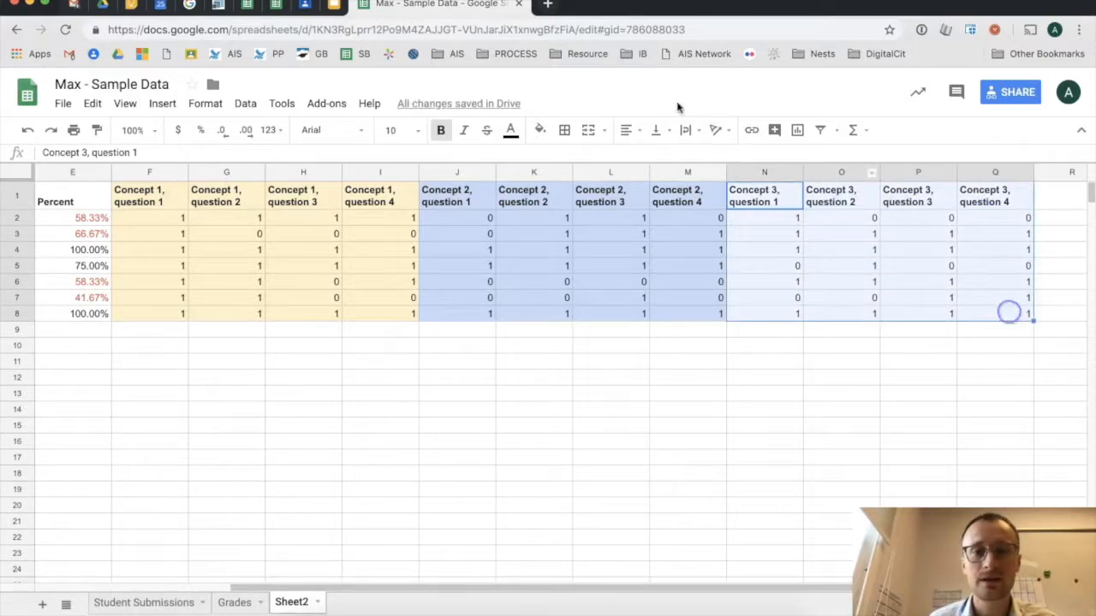
left_click(540, 130)
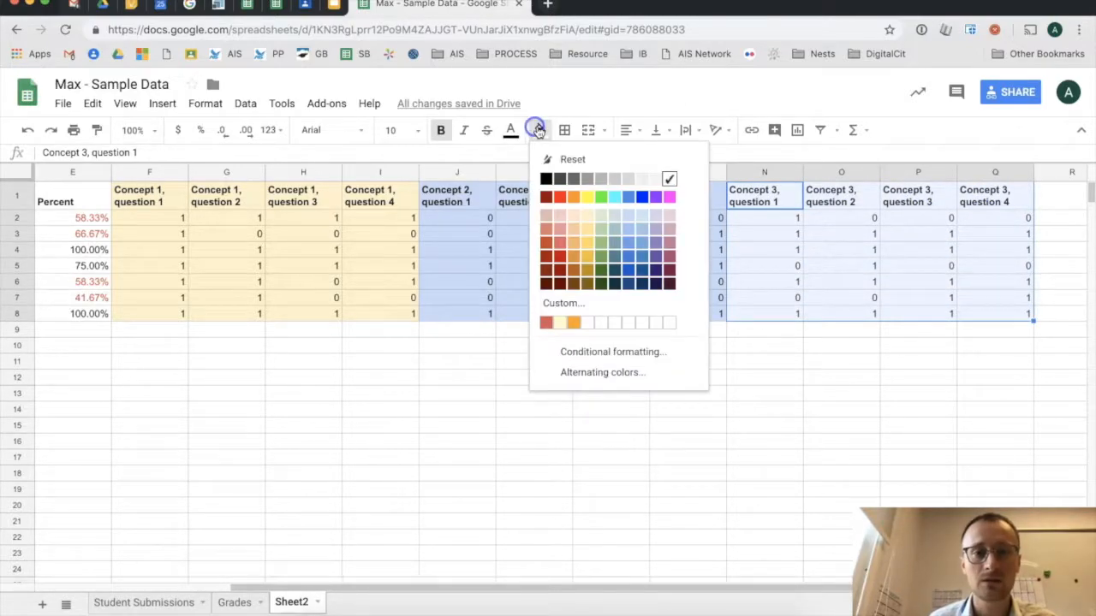
left_click(601, 215)
left_click(643, 384)
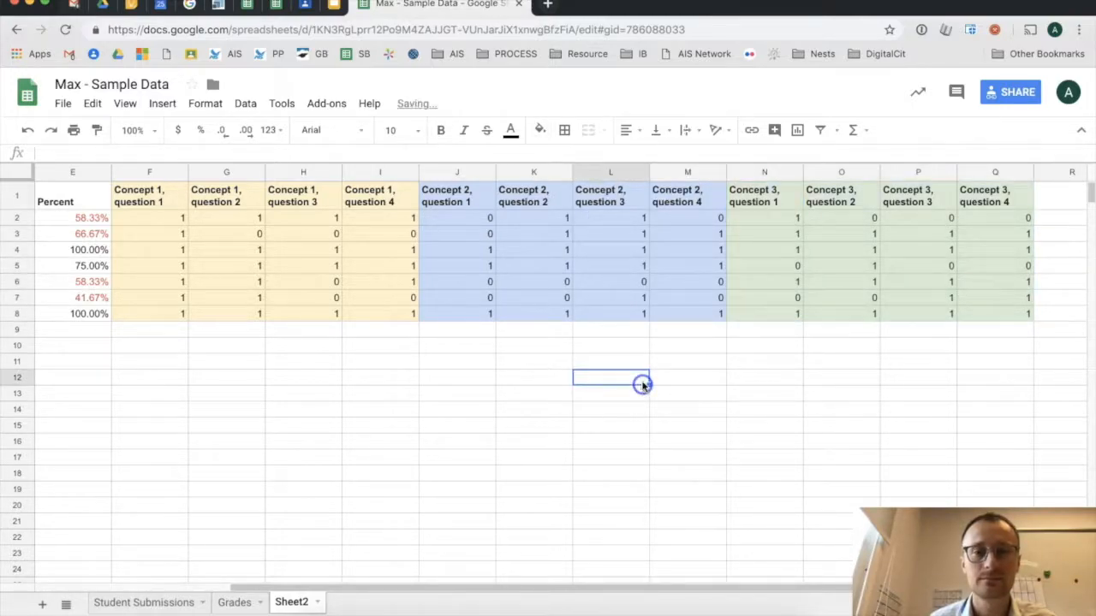
left_click(539, 131)
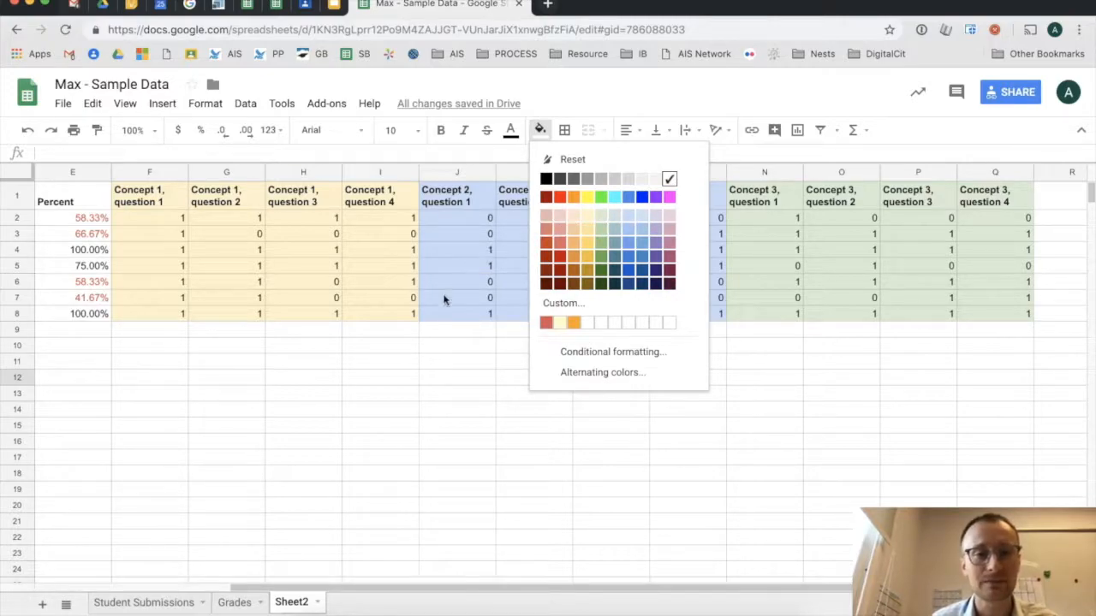
left_click(416, 360)
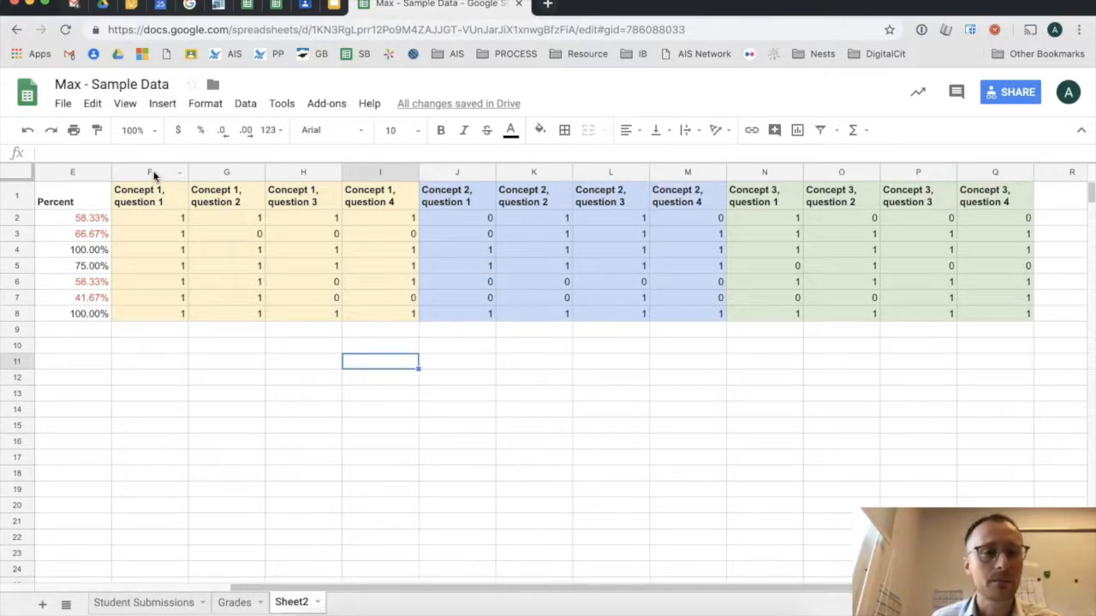
- Insert a column after column I headed 'Average % 1'
left_click(386, 175)
right_click(386, 175)
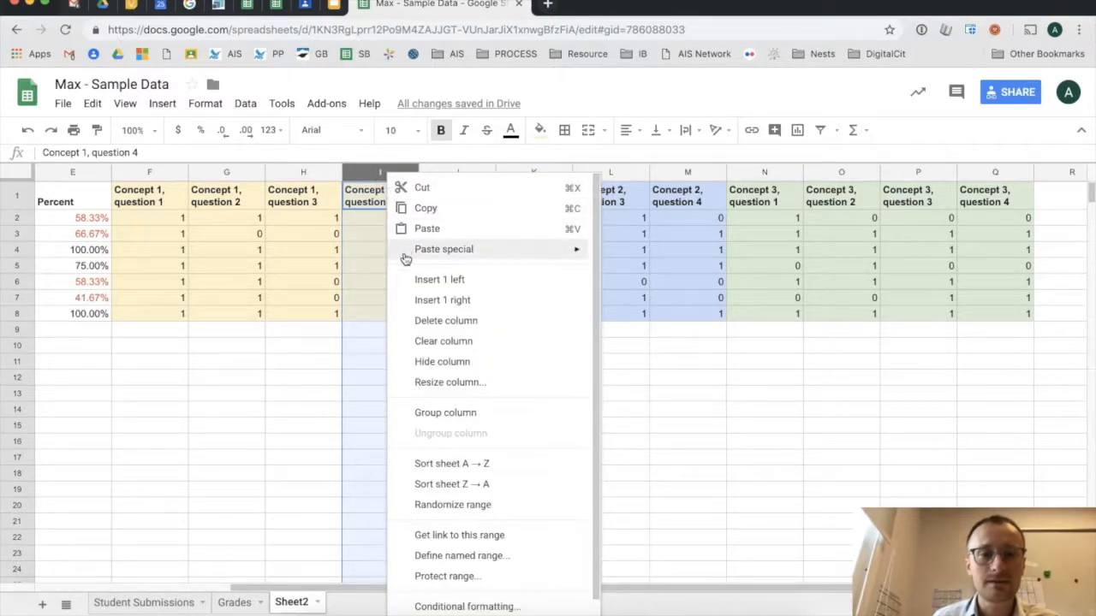
left_click(412, 301)
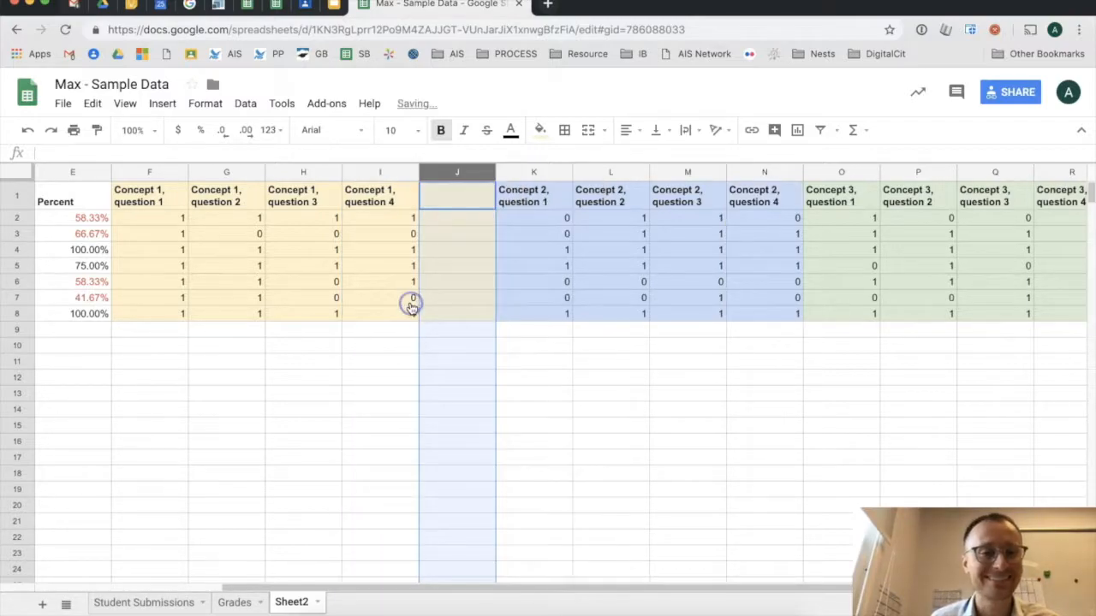
left_click(449, 204)
type("A")
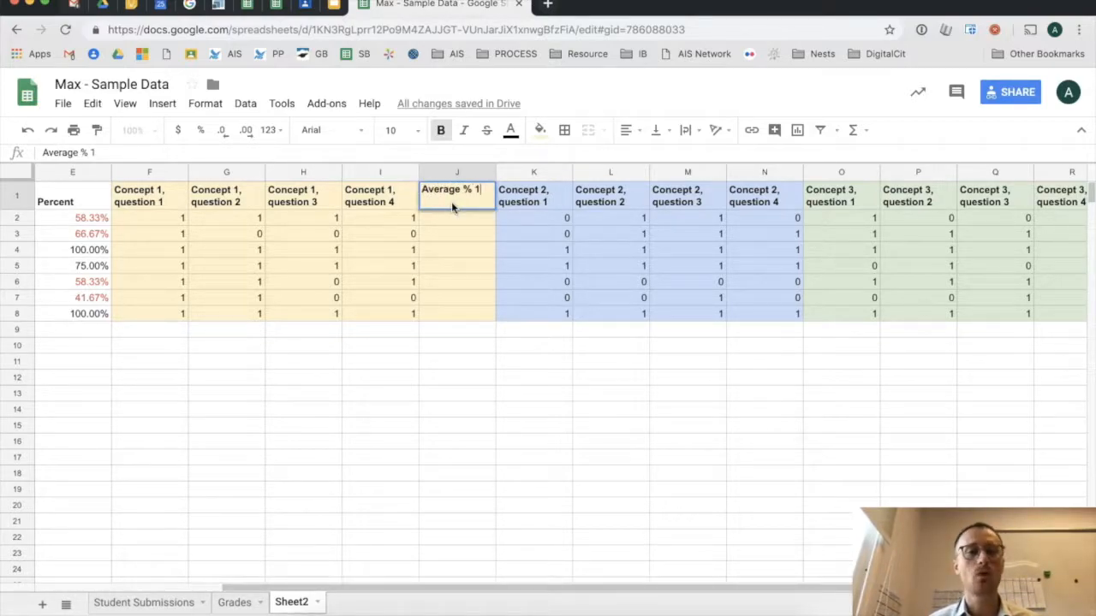
key("Return")
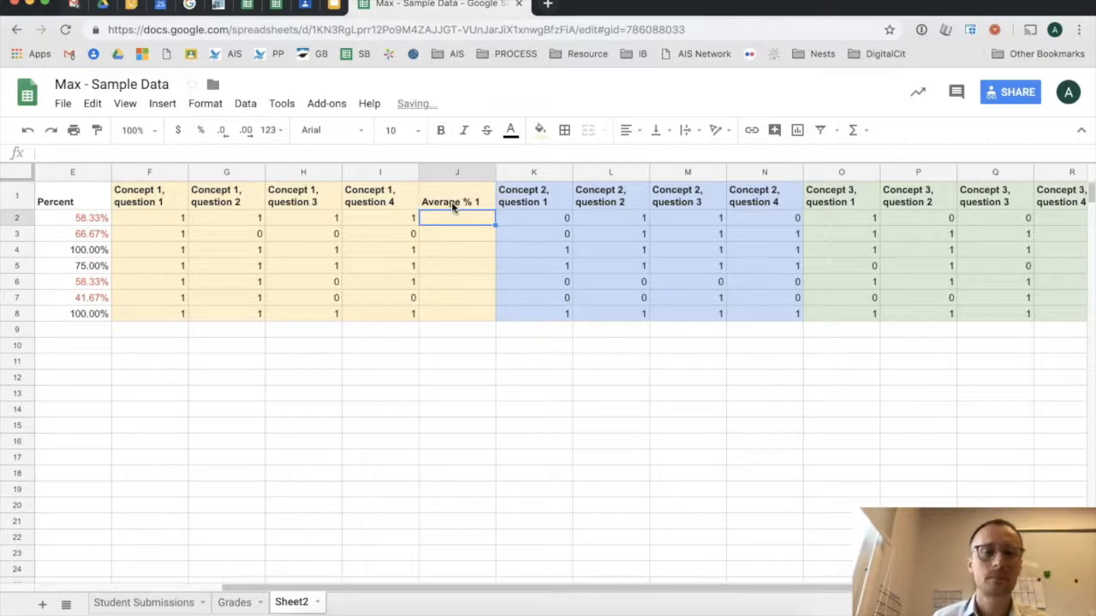
- Insert a column after column N headed 'Average % 2'
left_click(745, 172)
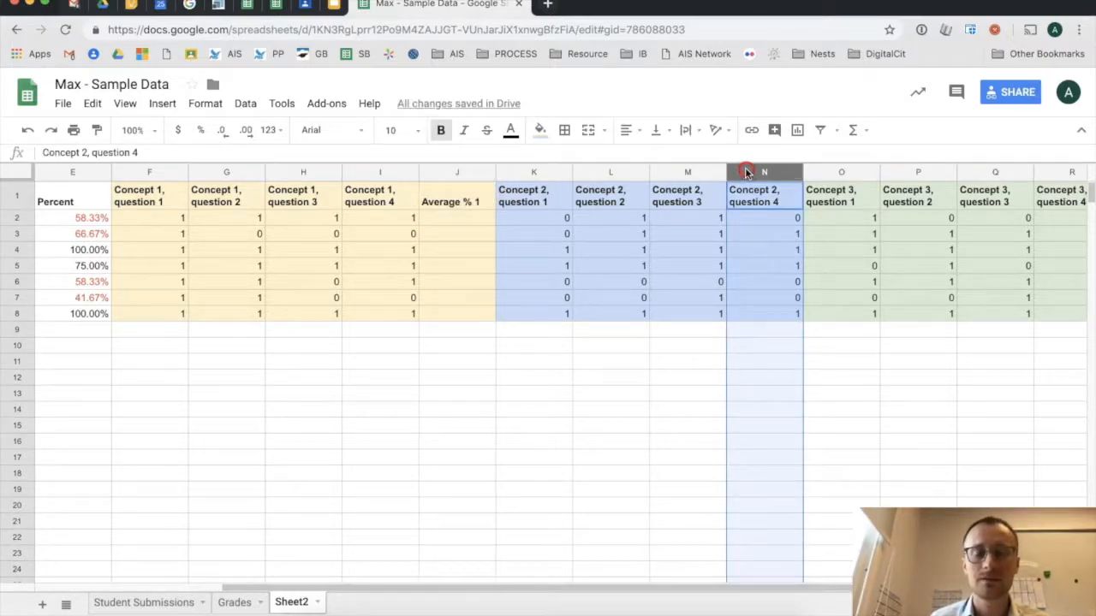
right_click(746, 171)
left_click(771, 296)
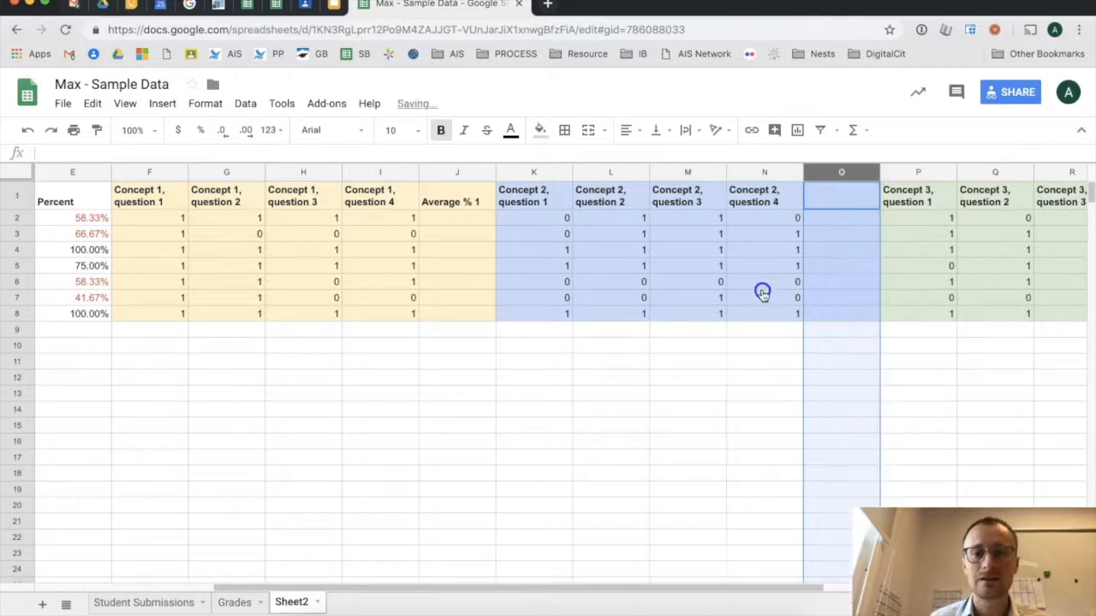
left_click(822, 205)
type("Aver")
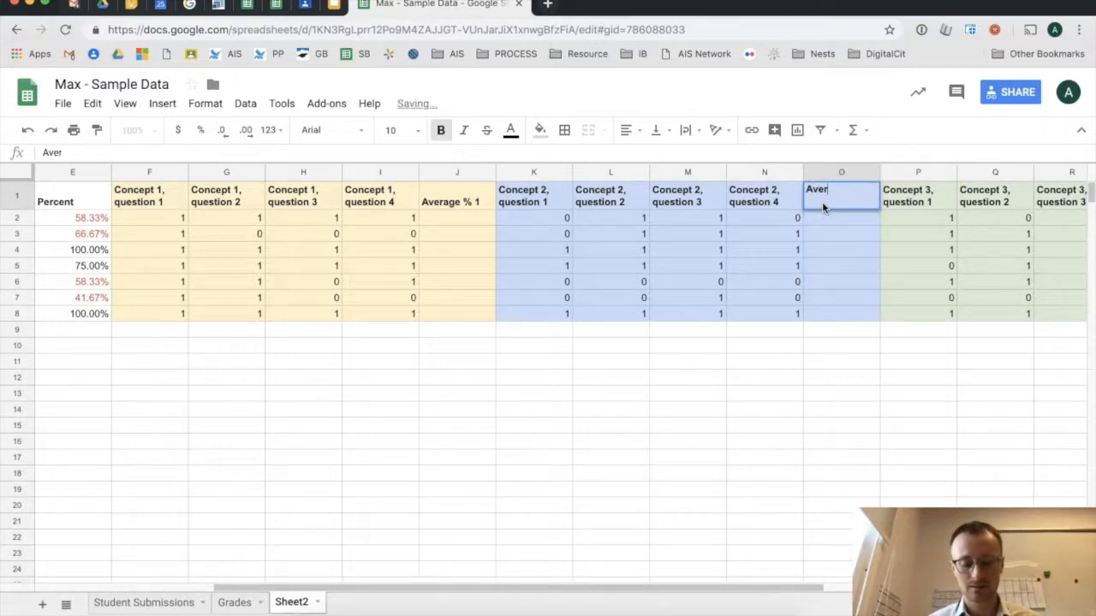
type("age % 2")
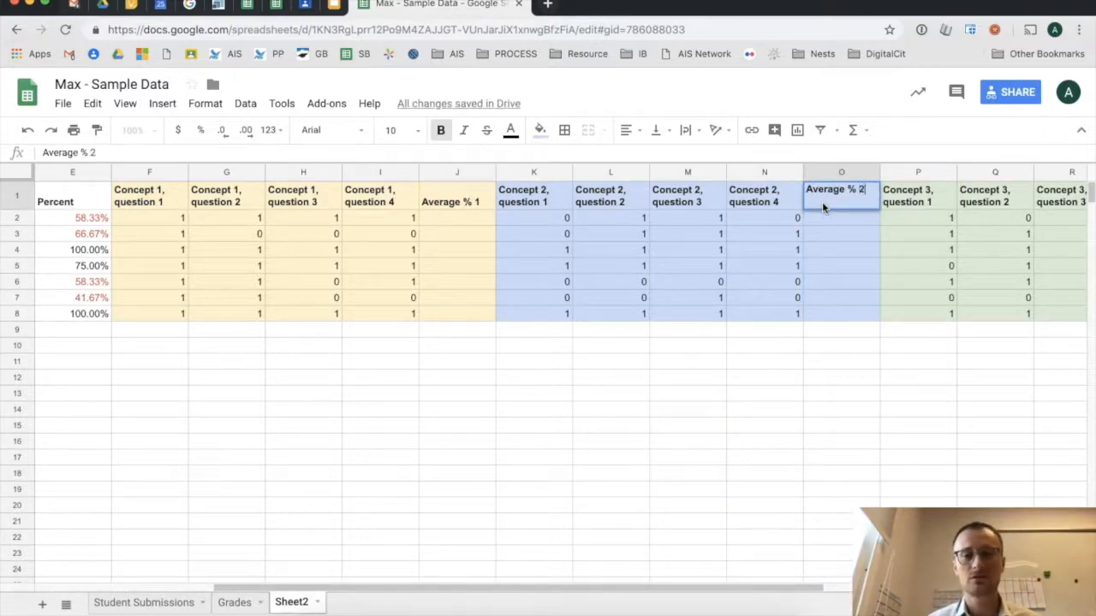
key("Return")
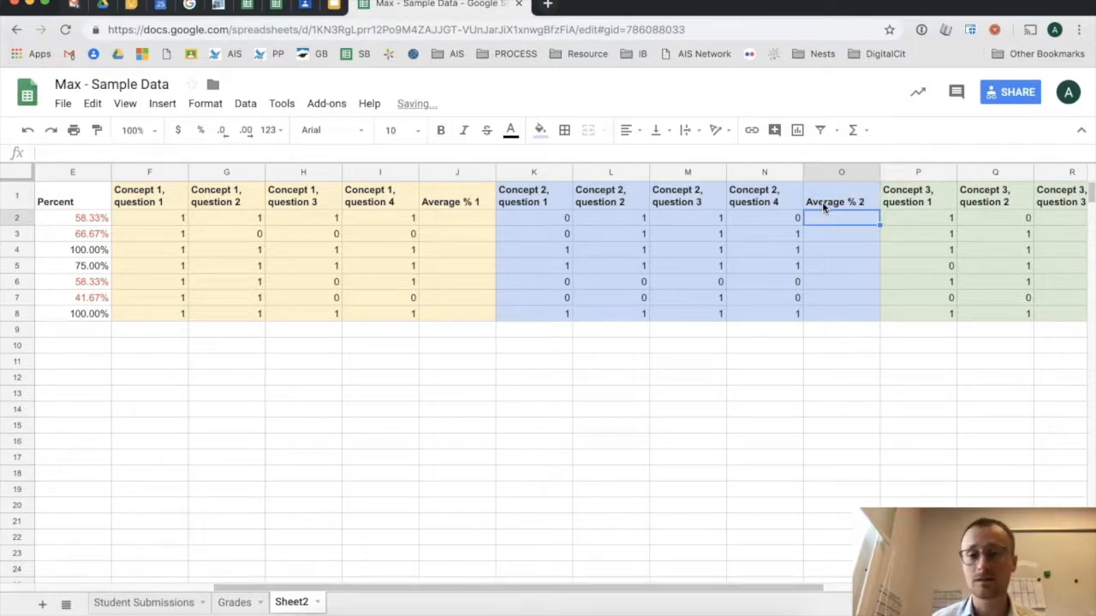
left_click(843, 265)
- Insert a column after column S headed 'Average % 3'
scroll(842, 261, "right", 4)
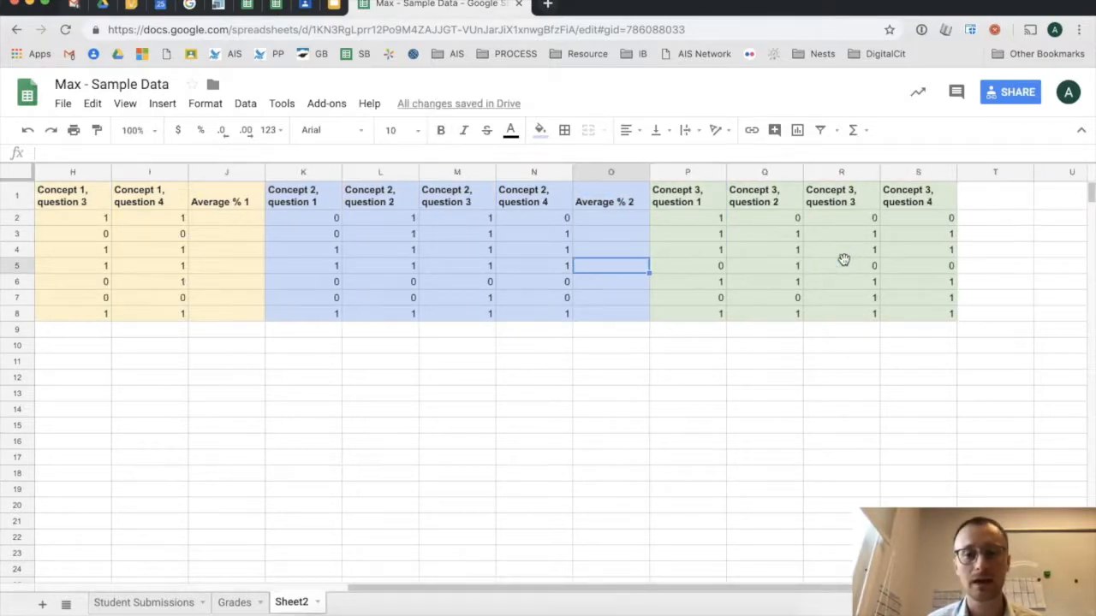
right_click(854, 174)
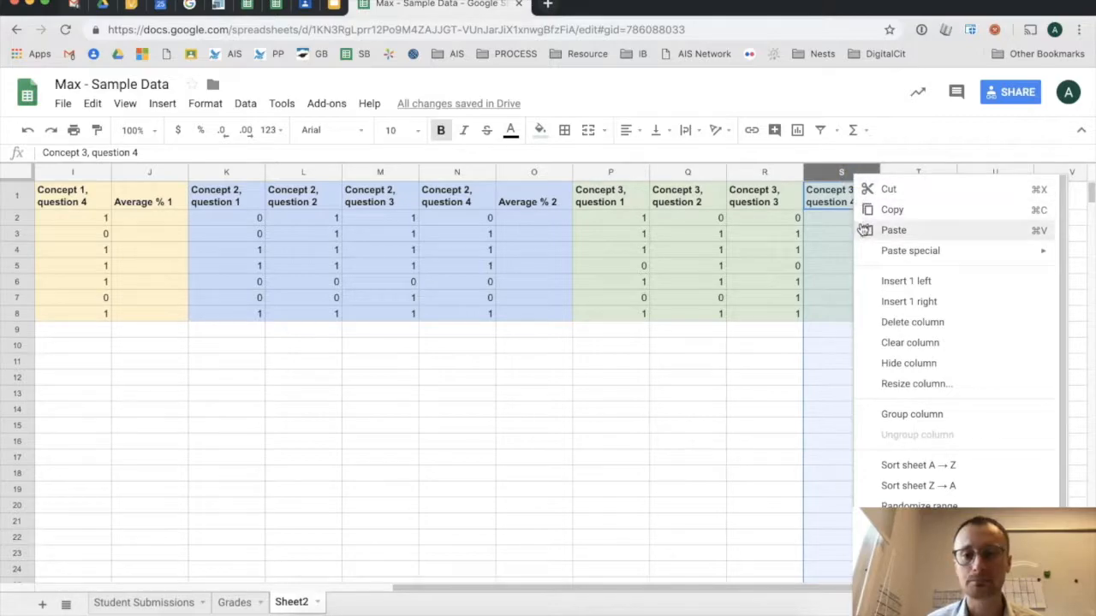
left_click(907, 302)
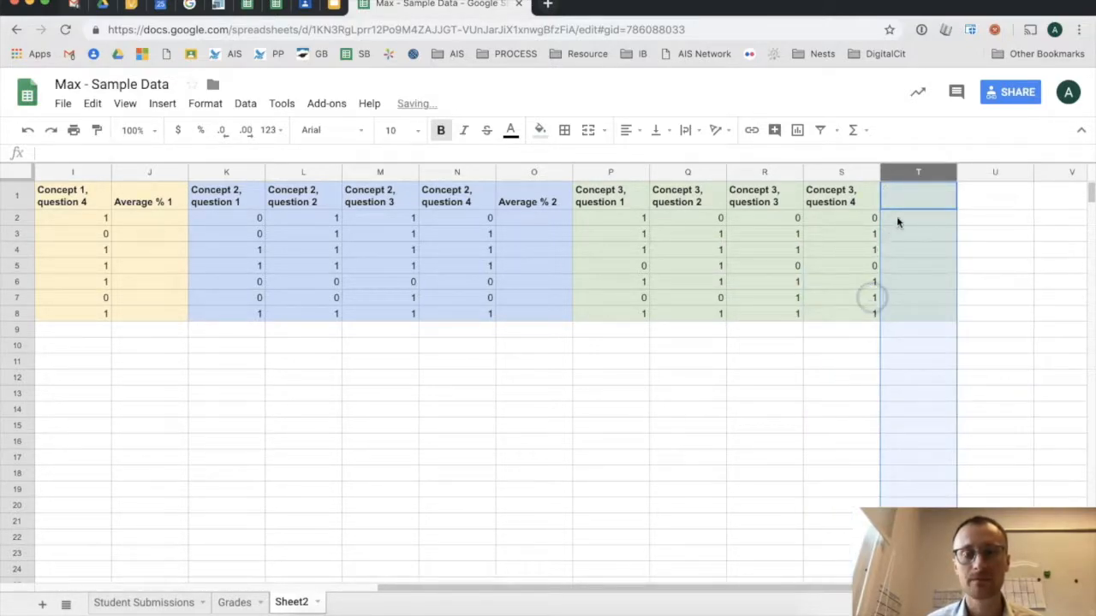
left_click(902, 196)
type("Average")
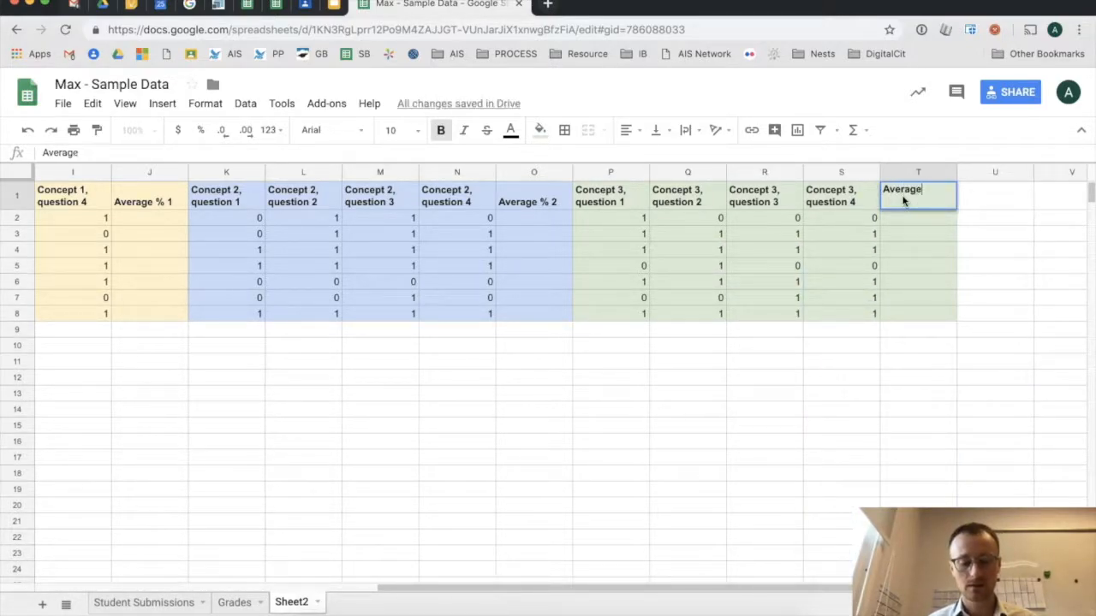
type(" % 3")
key("Return")
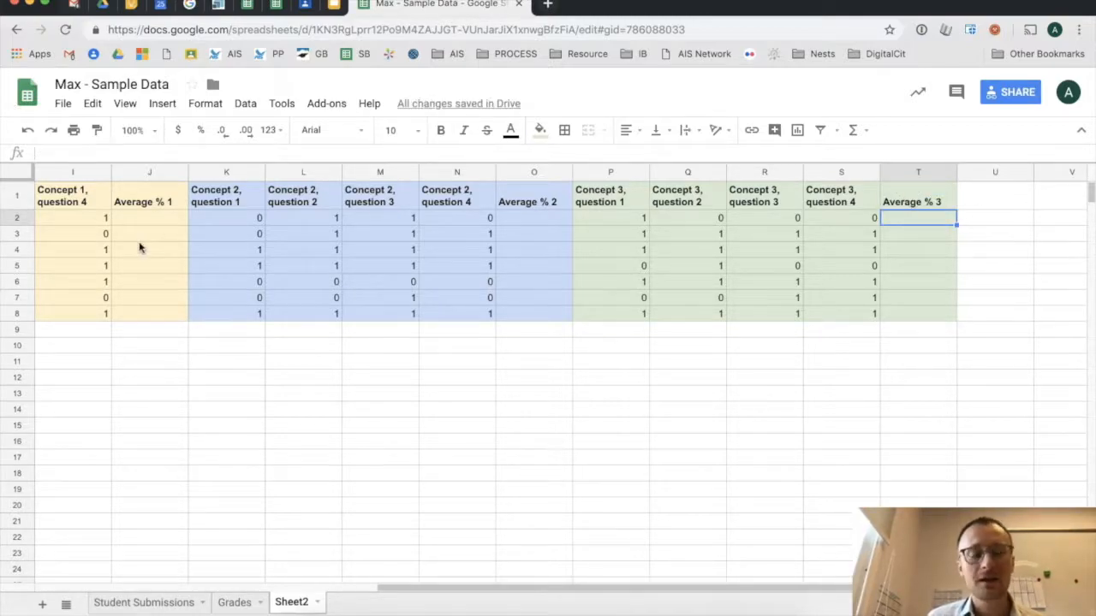
scroll(139, 248, "left", 5)
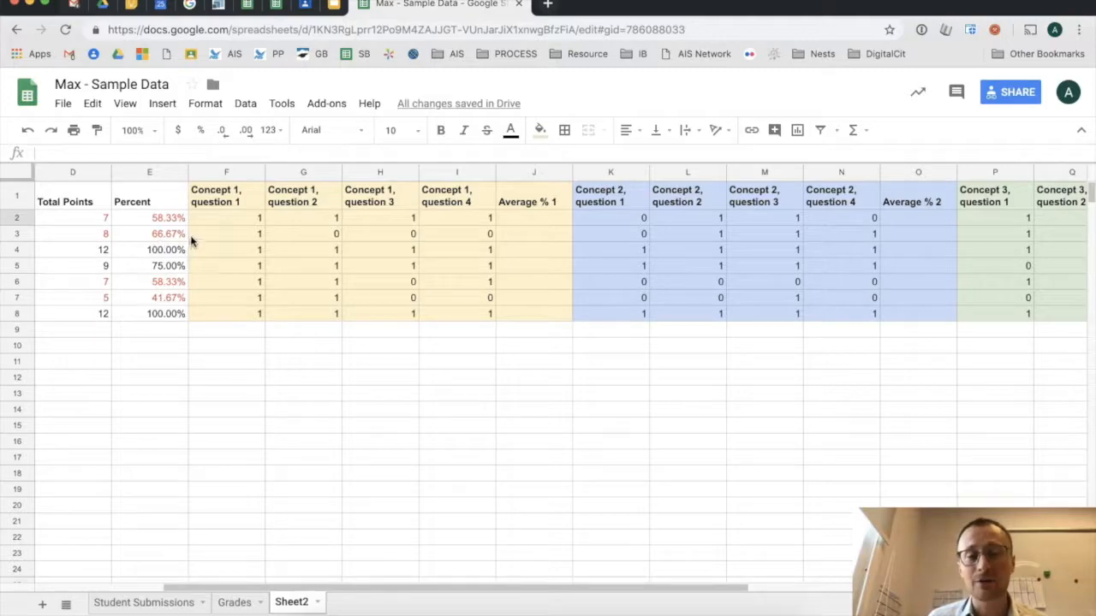
- Enter =sum(F2:I2)/4 in J2 to average the first student's concept 1 scores
left_click(219, 219)
left_click(287, 219)
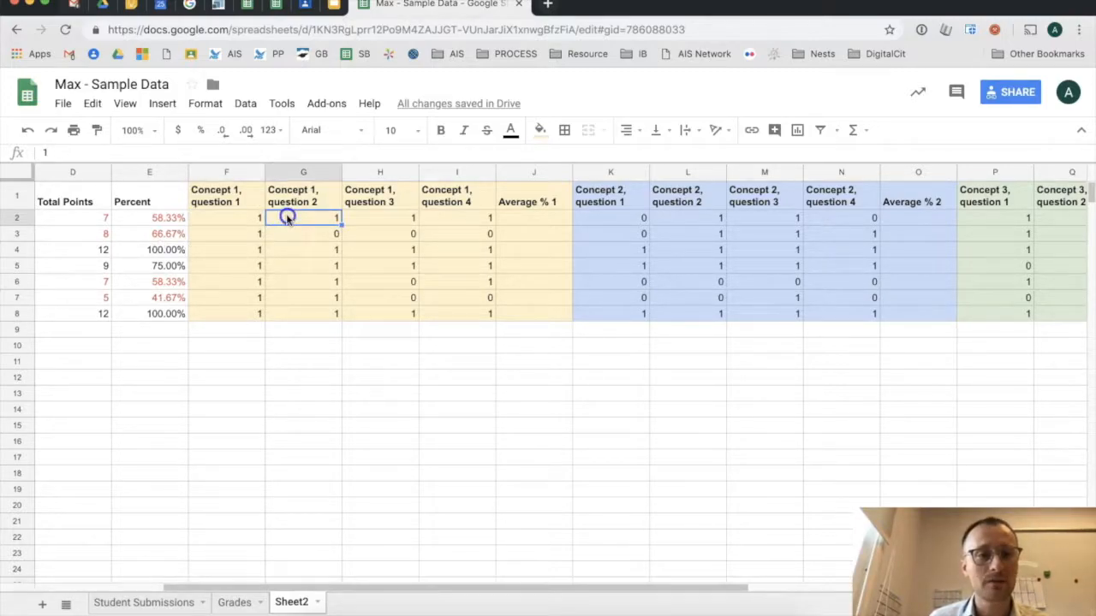
left_click(363, 219)
left_click(451, 218)
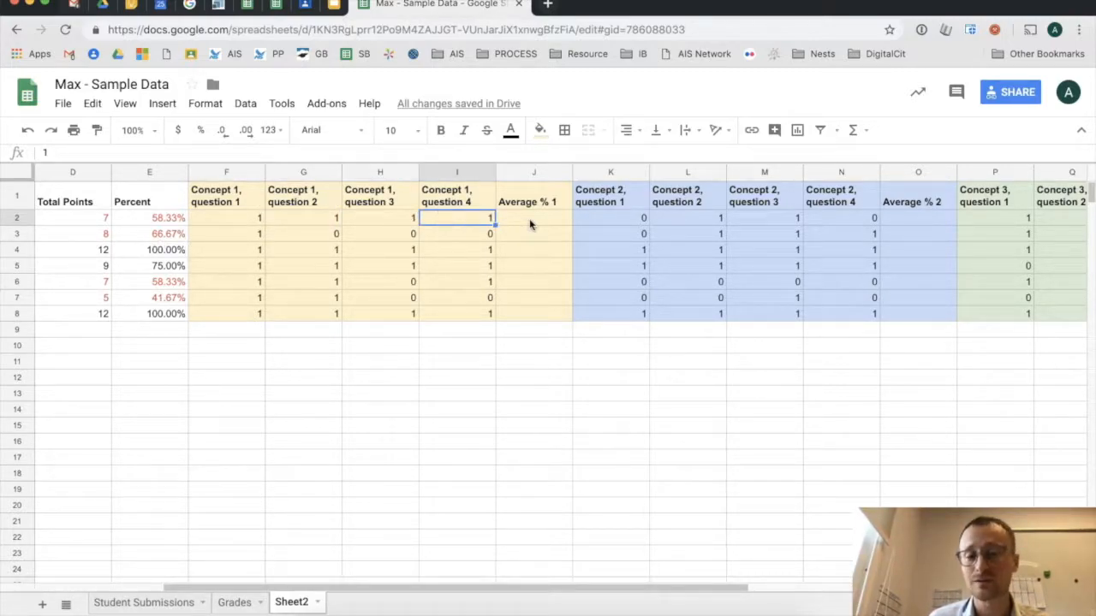
left_click(529, 219)
double_click(530, 218)
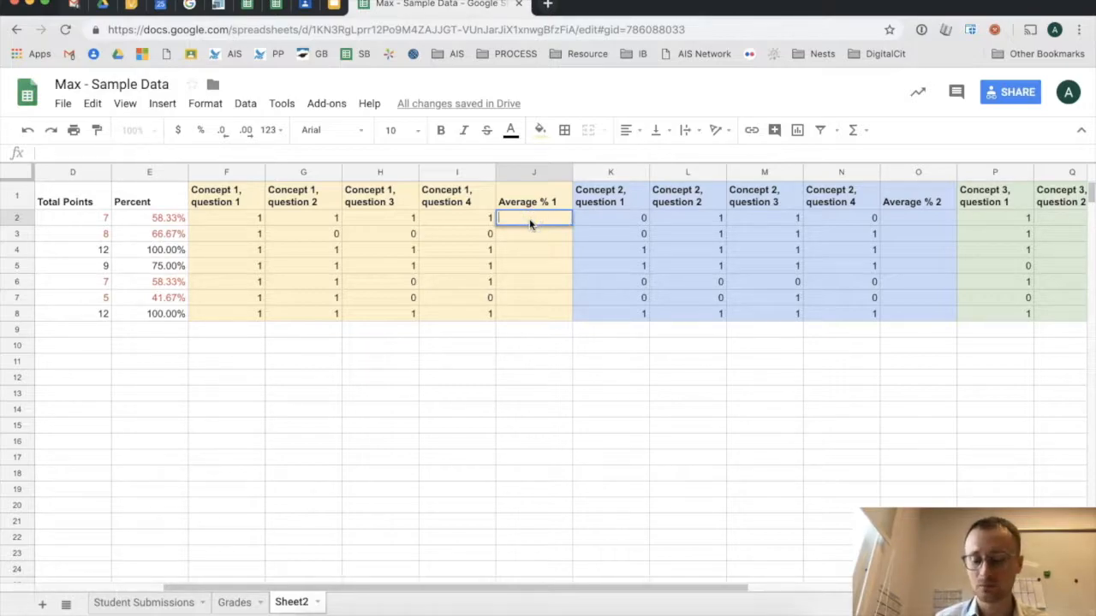
type("=sum(")
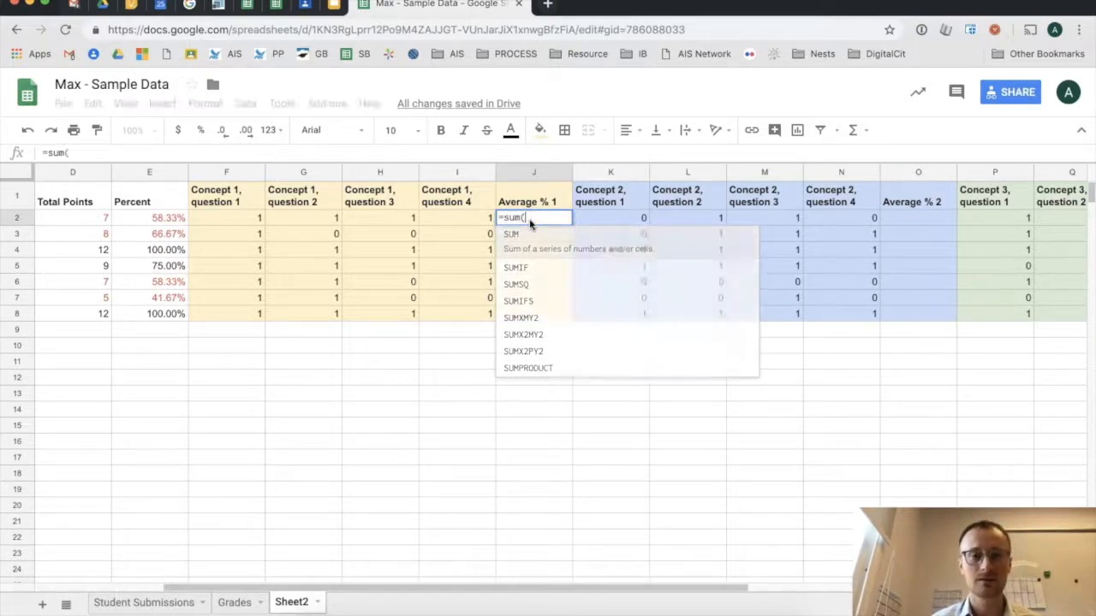
left_click_drag(209, 220, 439, 219)
type(")/4")
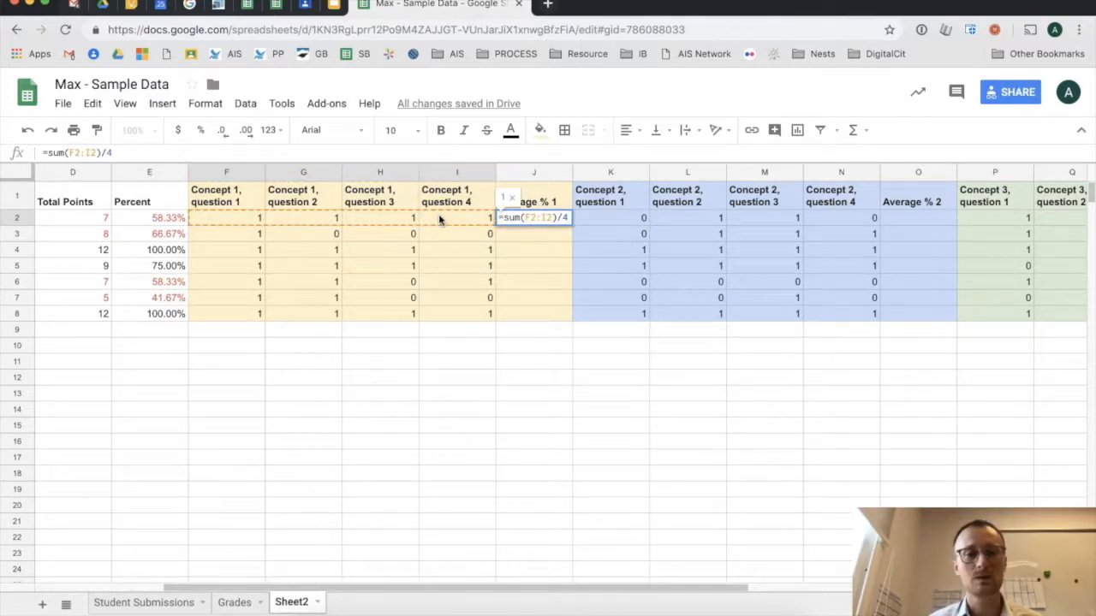
key("Return")
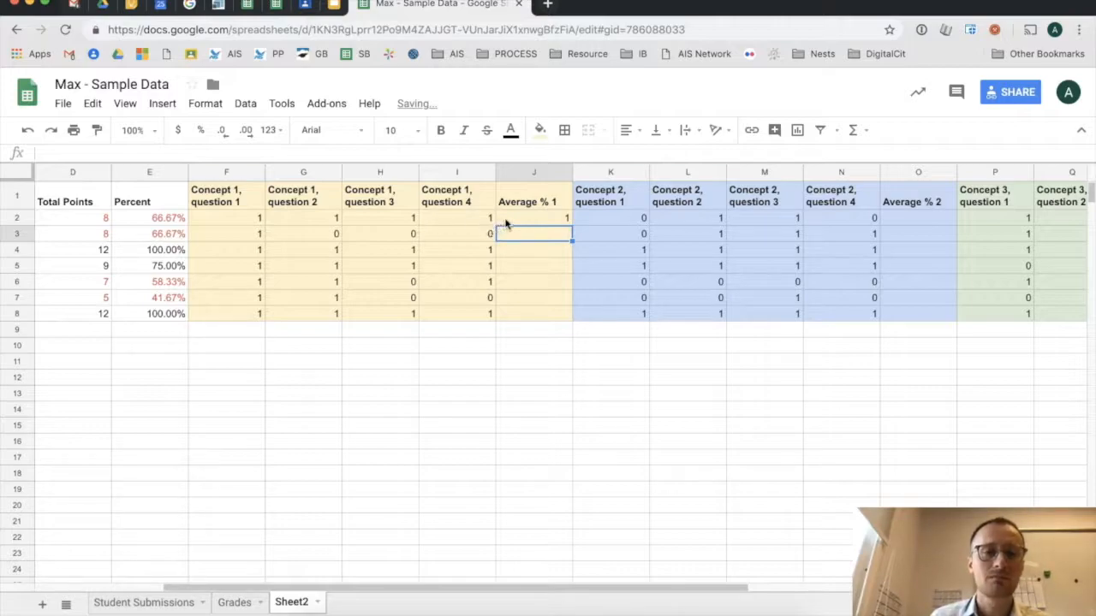
- Fill the J2 formula down to J8 and format it as whole percentages
left_click(505, 220)
left_click_drag(574, 223, 559, 315)
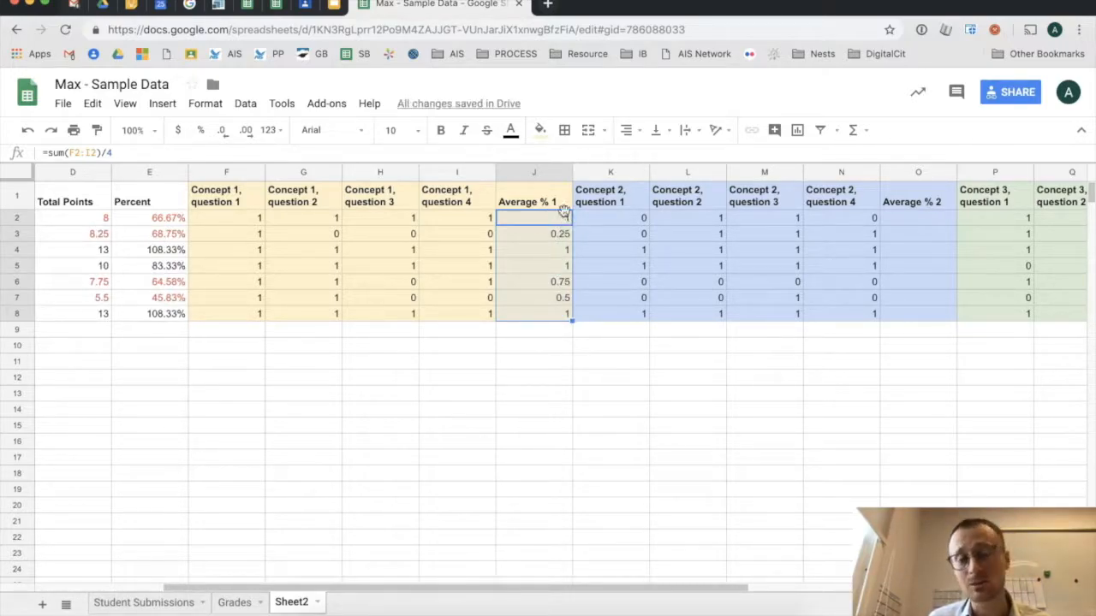
left_click(200, 131)
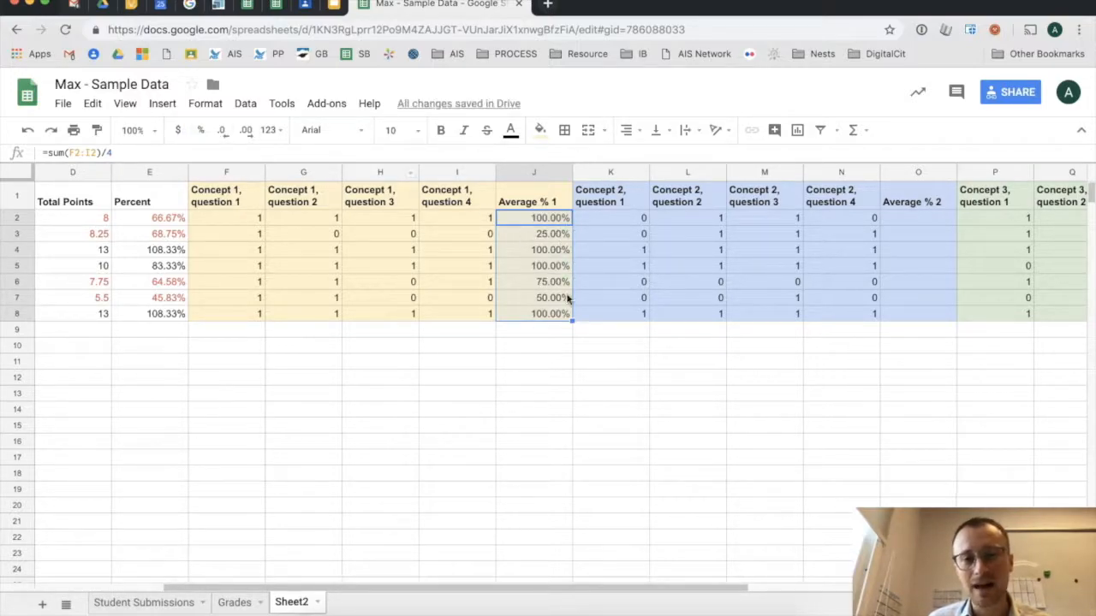
left_click(222, 132)
left_click(222, 132)
left_click(591, 371)
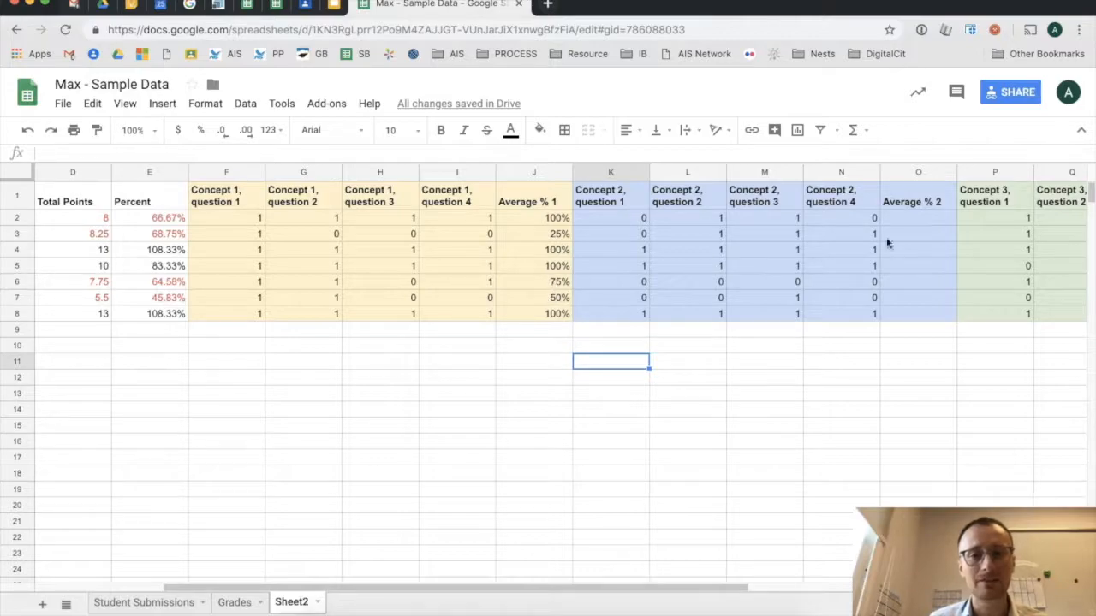
- Enter =sum(K2:N2)/4 in O2, fill to row 8, and show as whole percentages
left_click(913, 221)
type("=sum(")
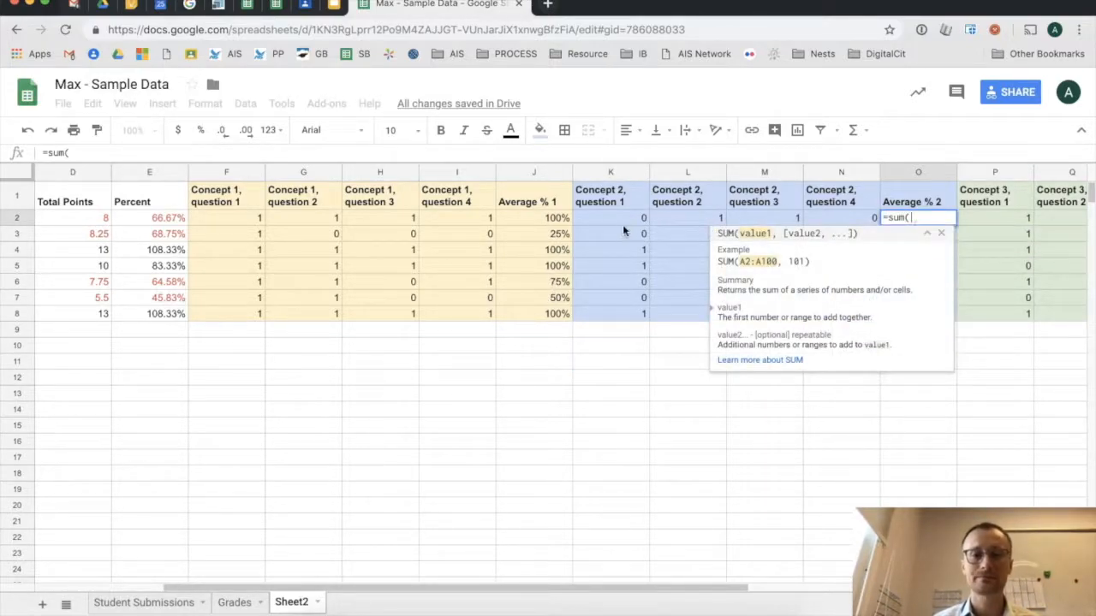
left_click_drag(622, 224, 836, 222)
type(")/4")
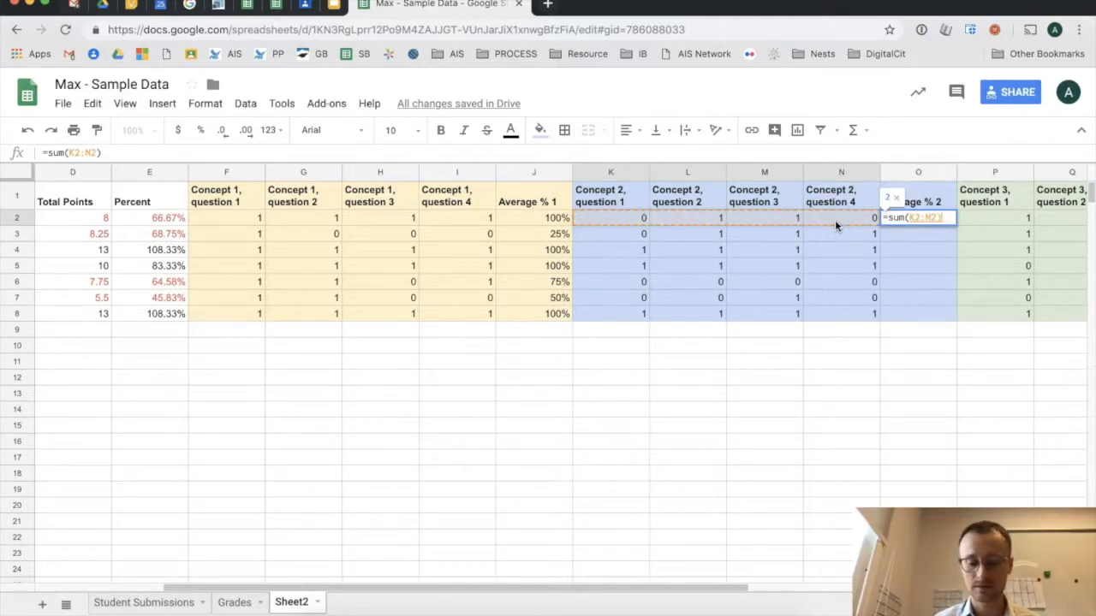
key("Return")
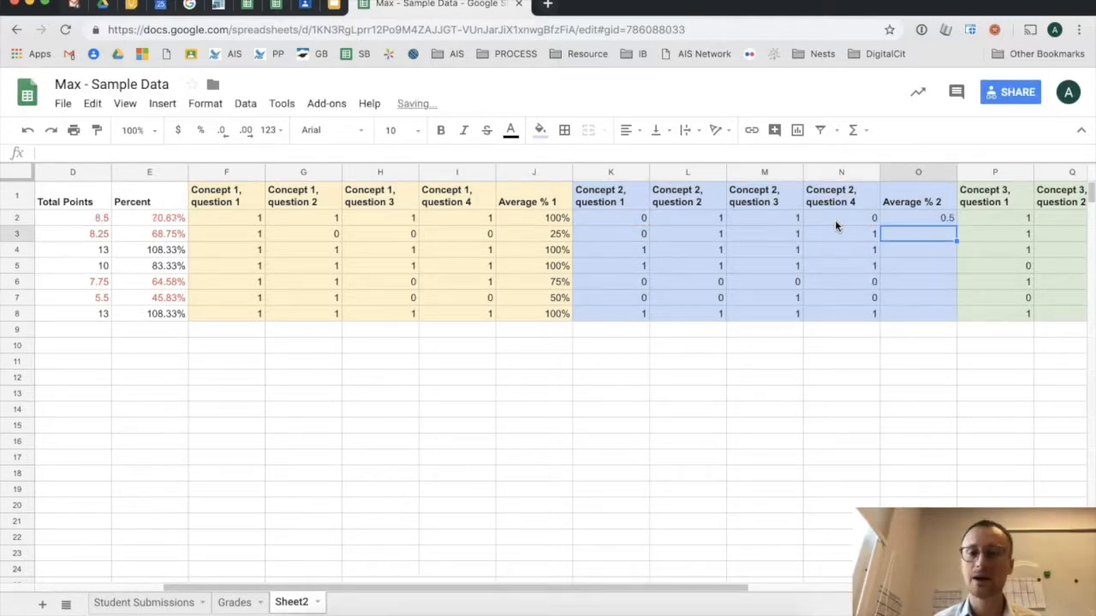
left_click(886, 221)
left_click_drag(955, 223, 950, 313)
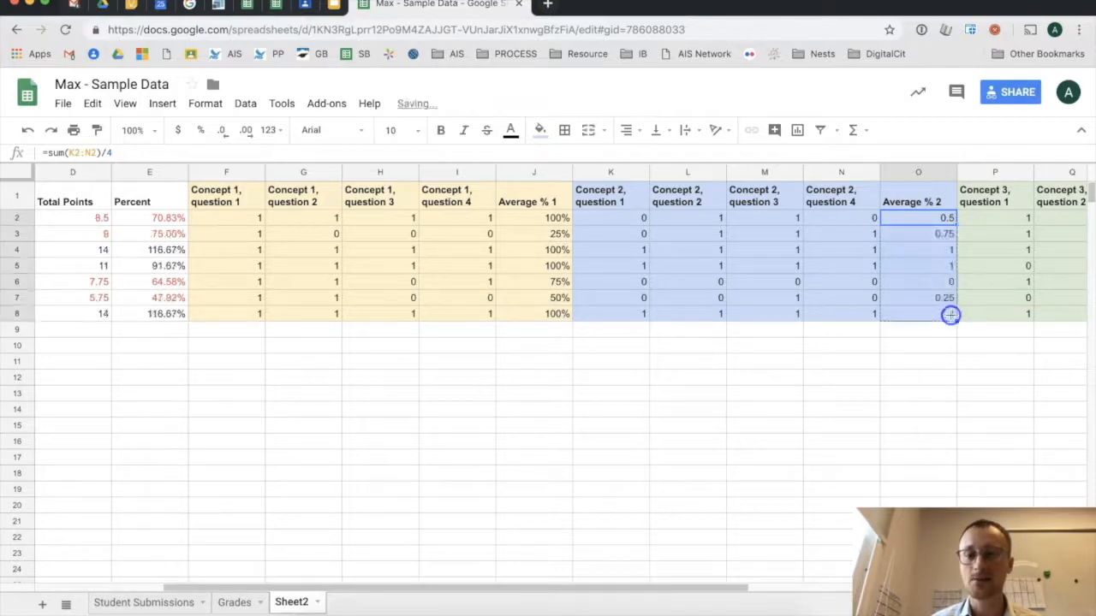
left_click(202, 130)
left_click(219, 130)
left_click(219, 130)
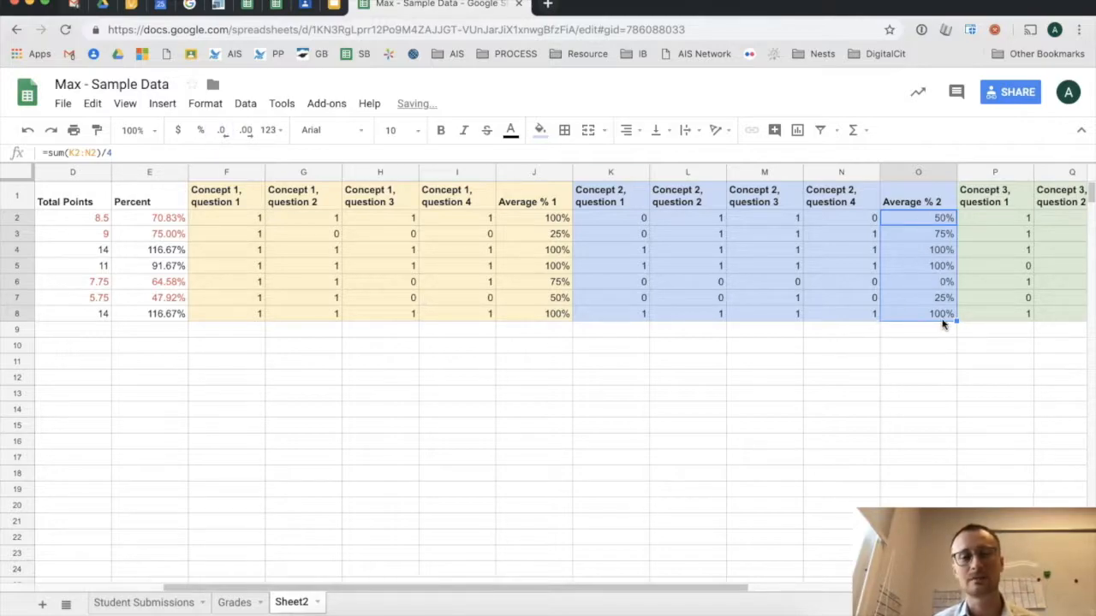
- Enter =sum(P2:S2)/4 in T2, fill to row 8, and show as whole percentages
scroll(943, 324, "right", 6)
left_click(844, 221)
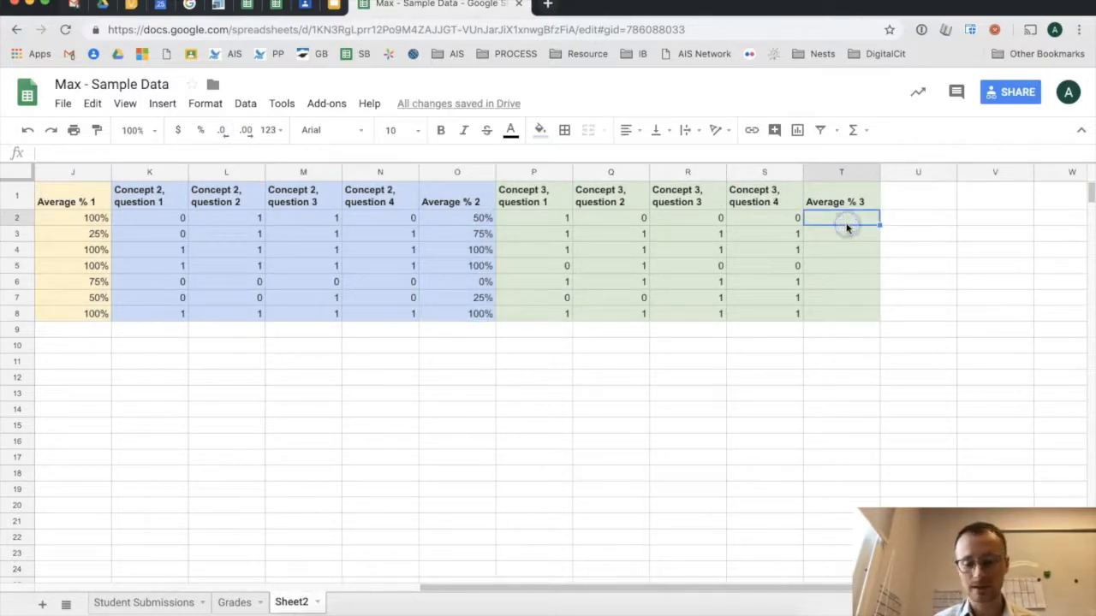
type("=sum(")
left_click_drag(758, 218, 565, 223)
type(")/4")
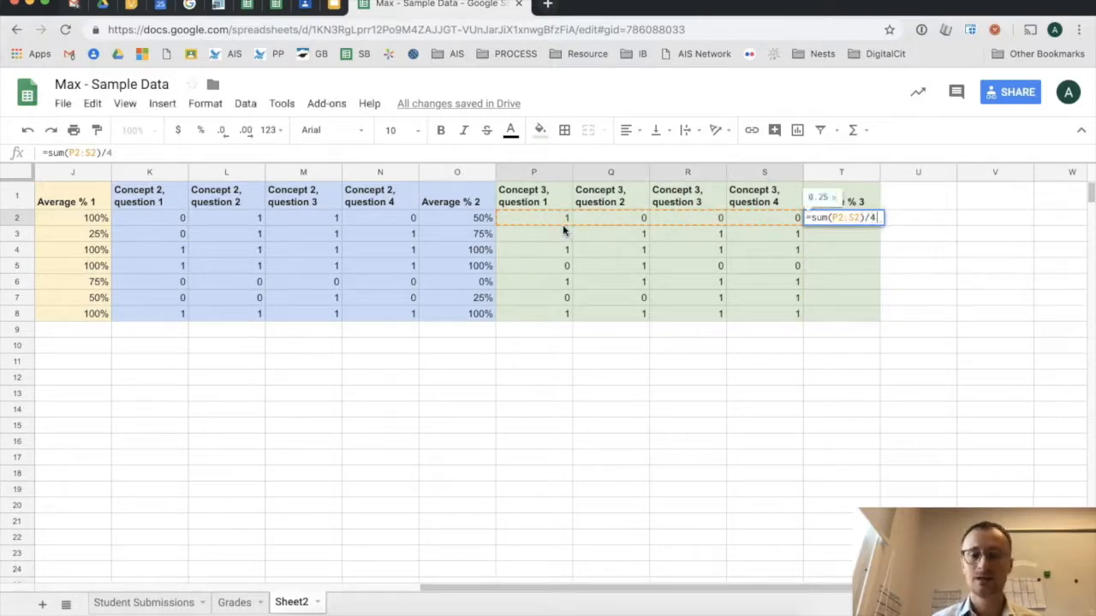
key("Return")
left_click(833, 220)
left_click_drag(879, 231, 876, 309)
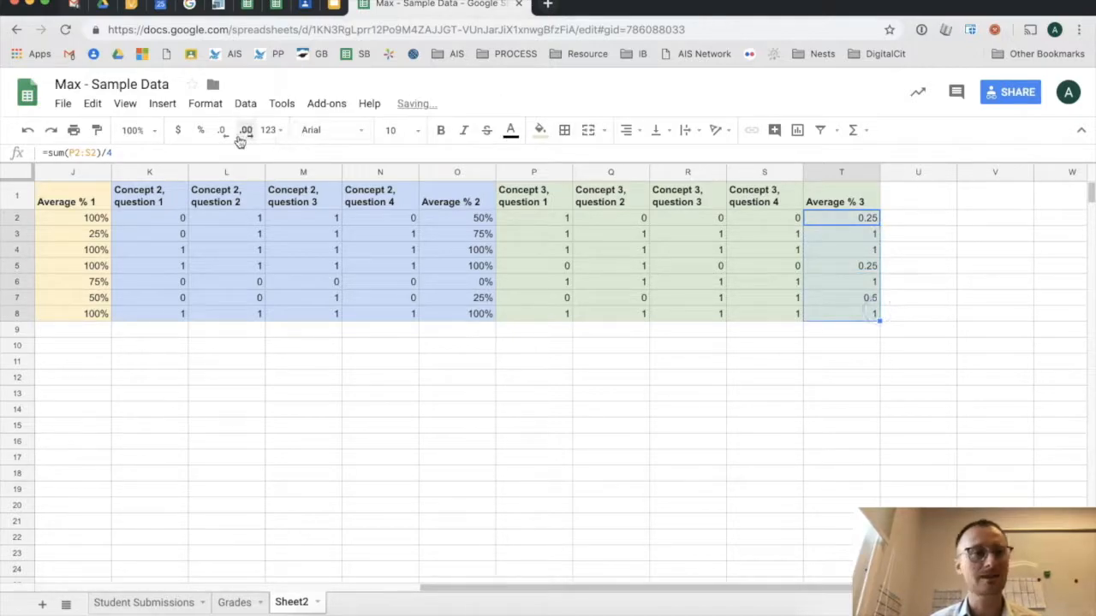
left_click(201, 130)
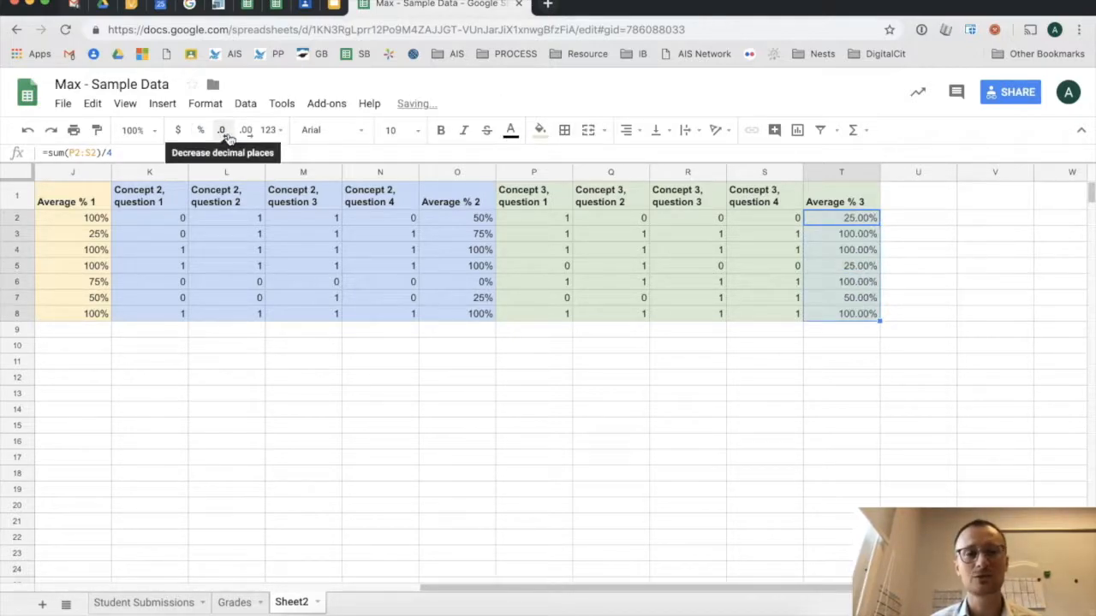
left_click(225, 135)
left_click(226, 136)
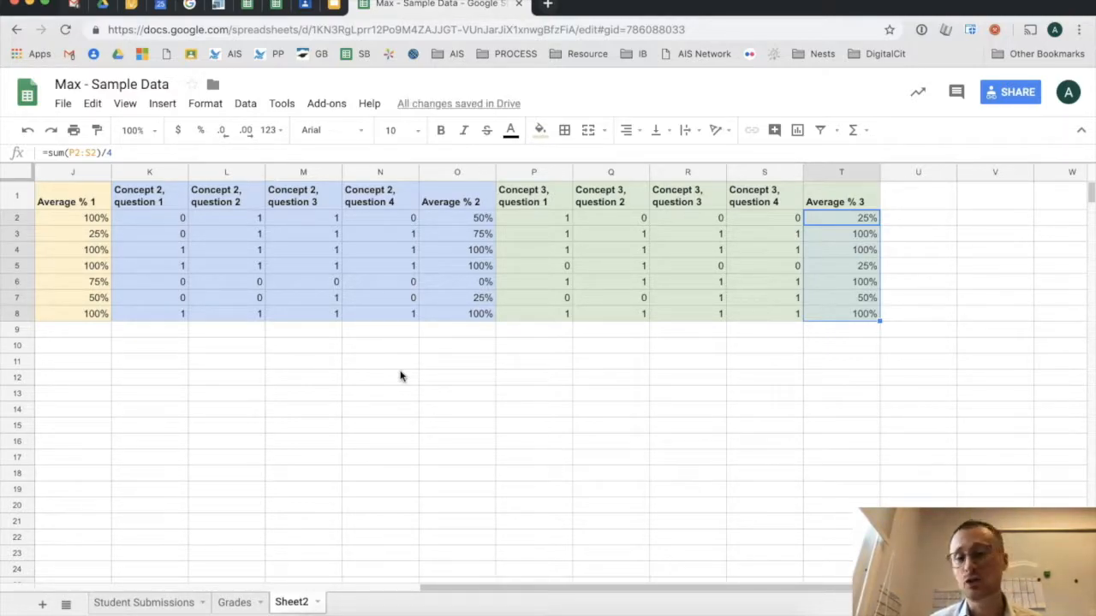
- Change the red text in B2:E8 (names, grades, totals, percentages) to black
left_click(445, 399)
scroll(445, 399, "left", 2)
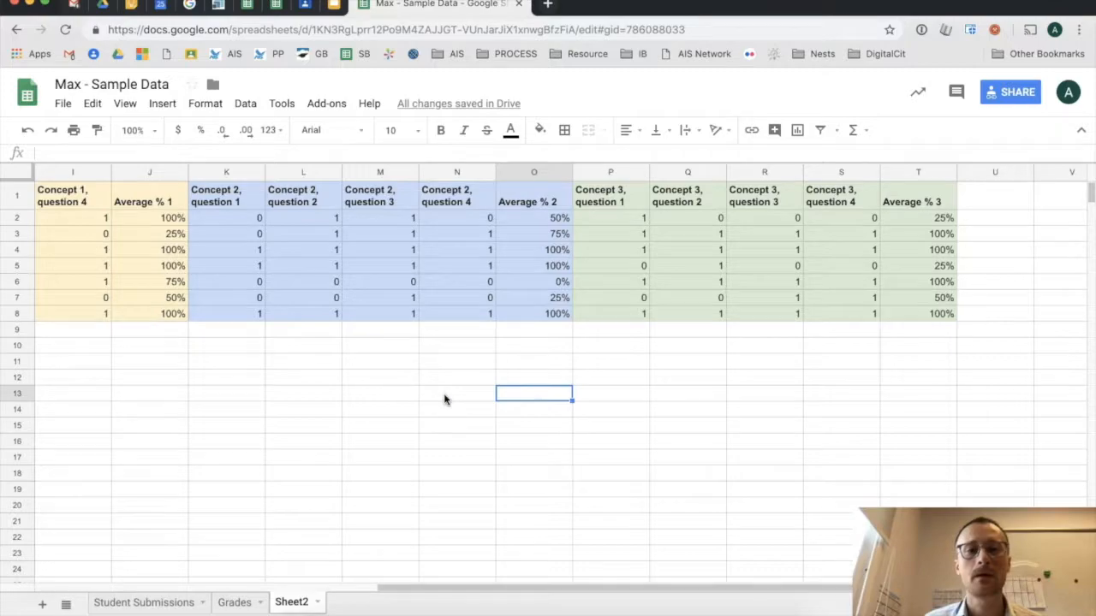
scroll(444, 399, "left", 7)
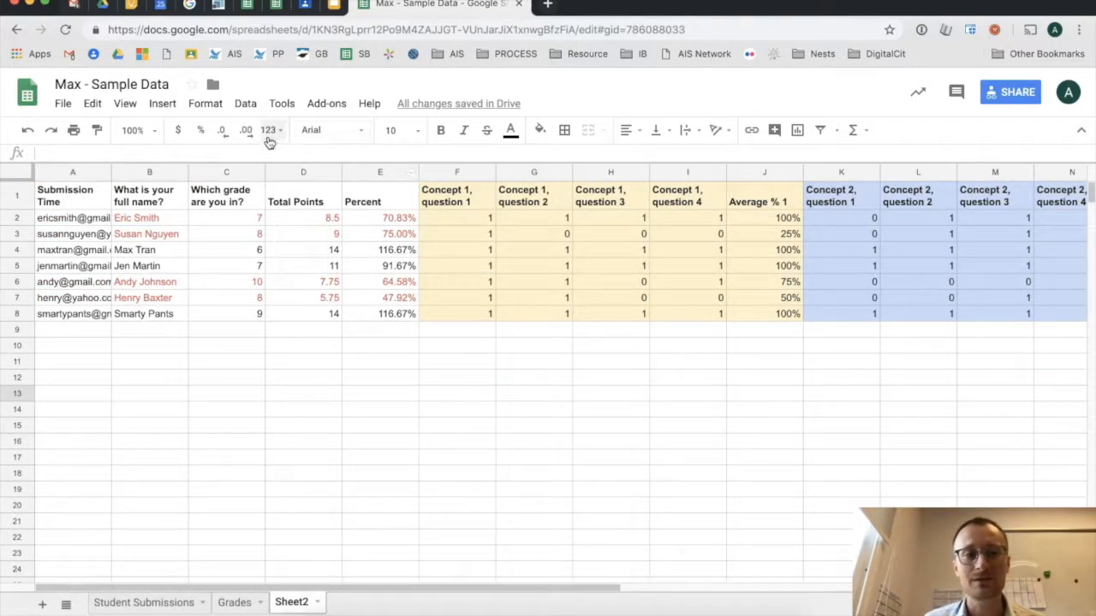
left_click_drag(128, 223, 400, 313)
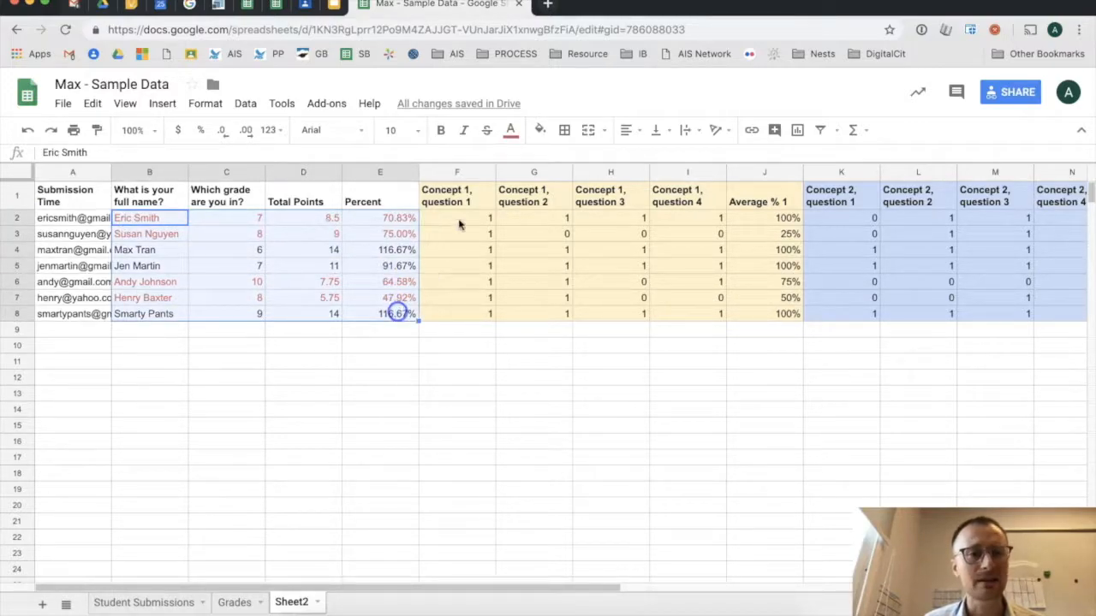
left_click(511, 130)
left_click(518, 176)
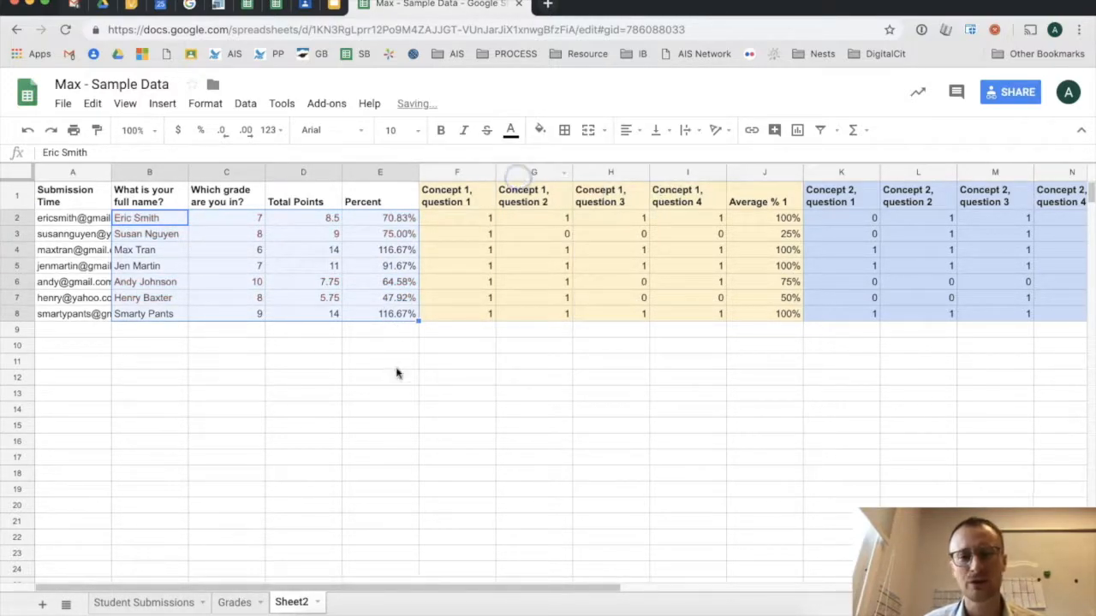
left_click(392, 379)
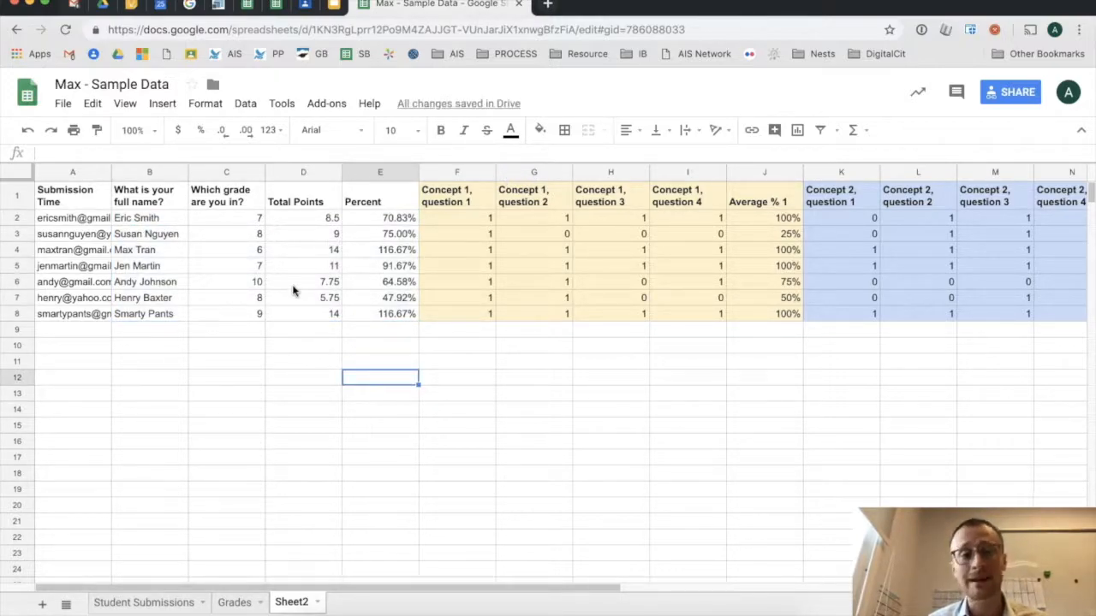
- Move the full-name column into first position, ahead of Submission Time
left_click(147, 174)
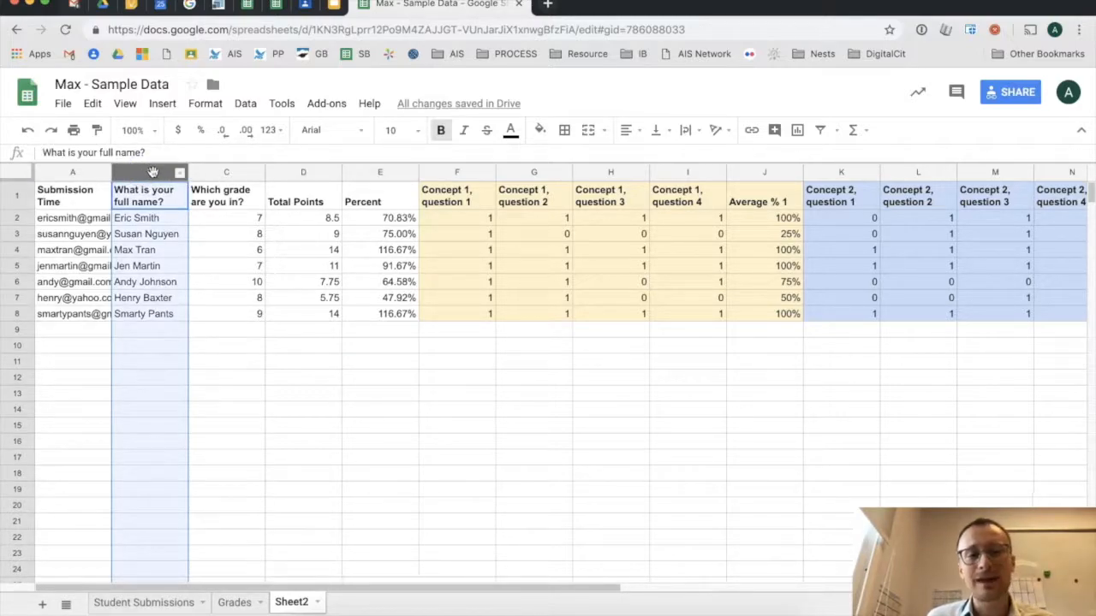
left_click_drag(161, 170, 97, 174)
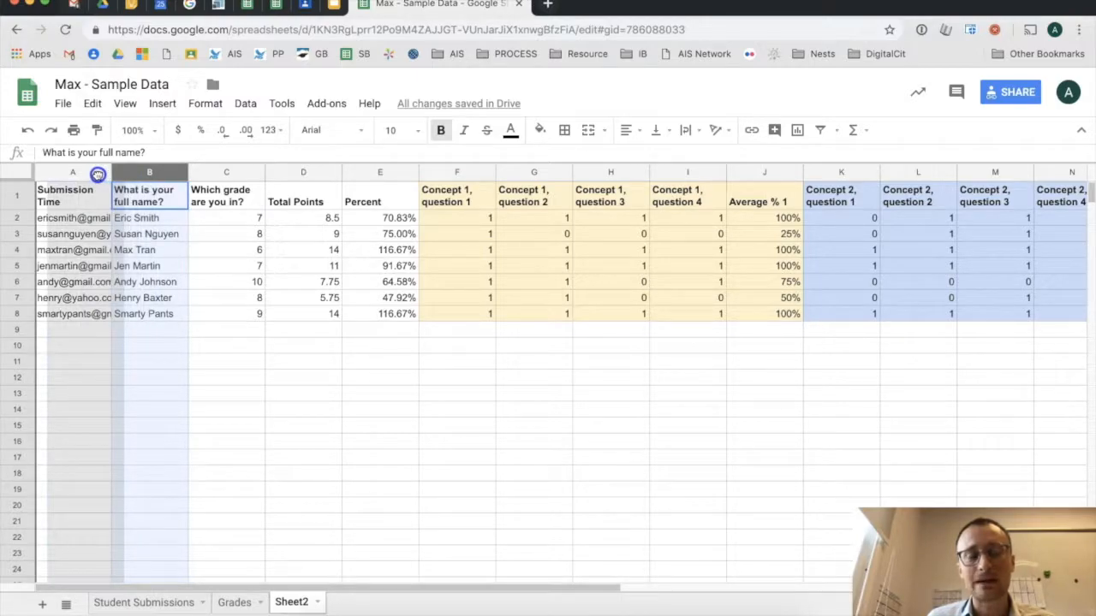
left_click_drag(98, 174, 99, 174)
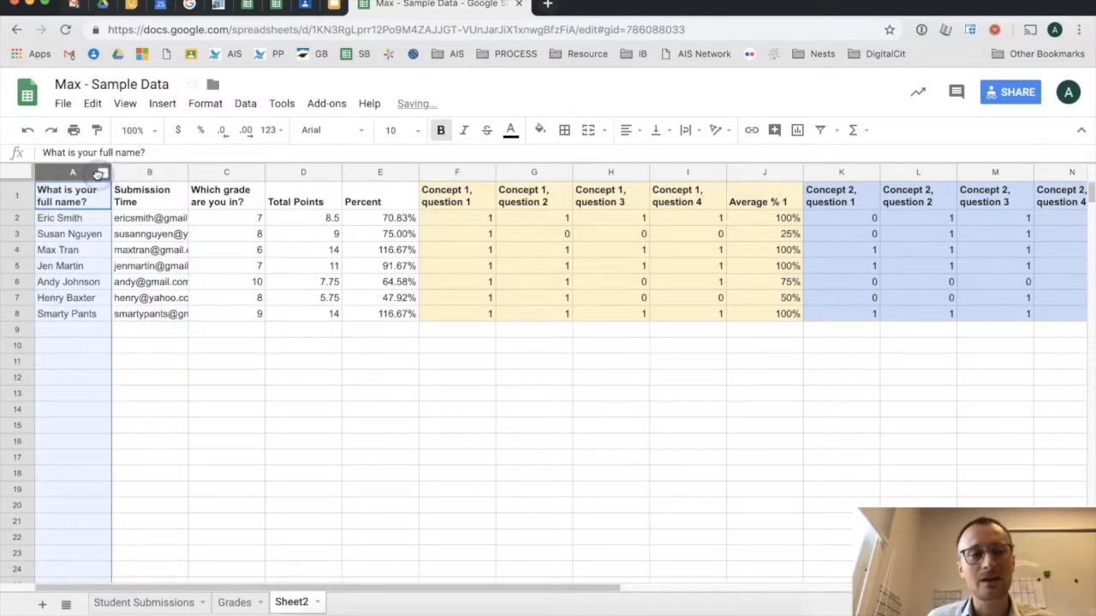
left_click(146, 172)
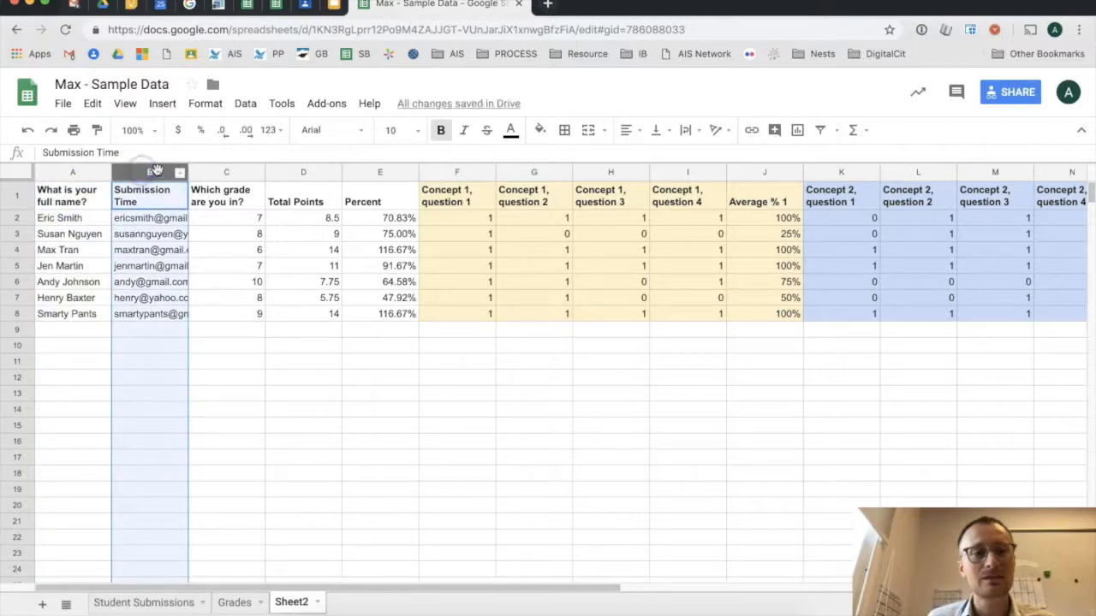
left_click_drag(148, 172, 73, 172)
left_click(139, 172)
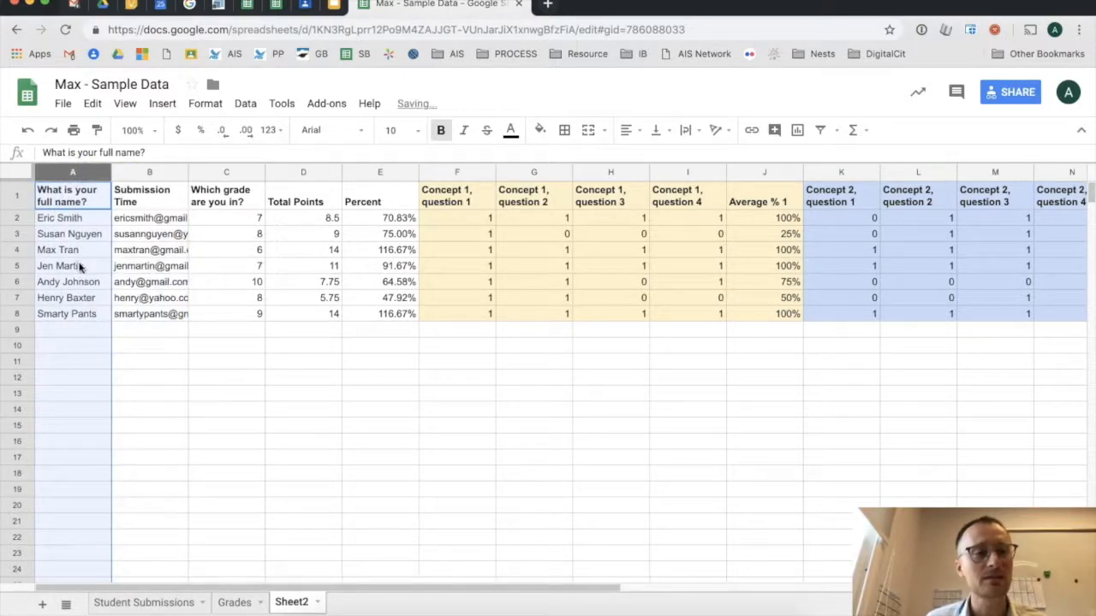
- Freeze the first column so student names stay visible beside the concept scores
left_click(124, 104)
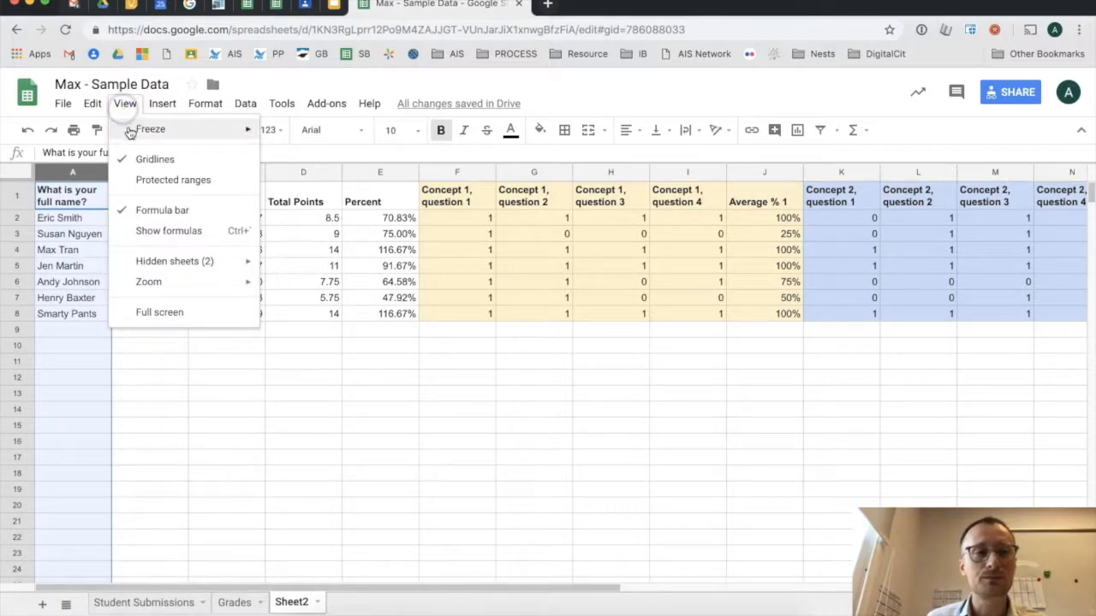
mouse_move(129, 130)
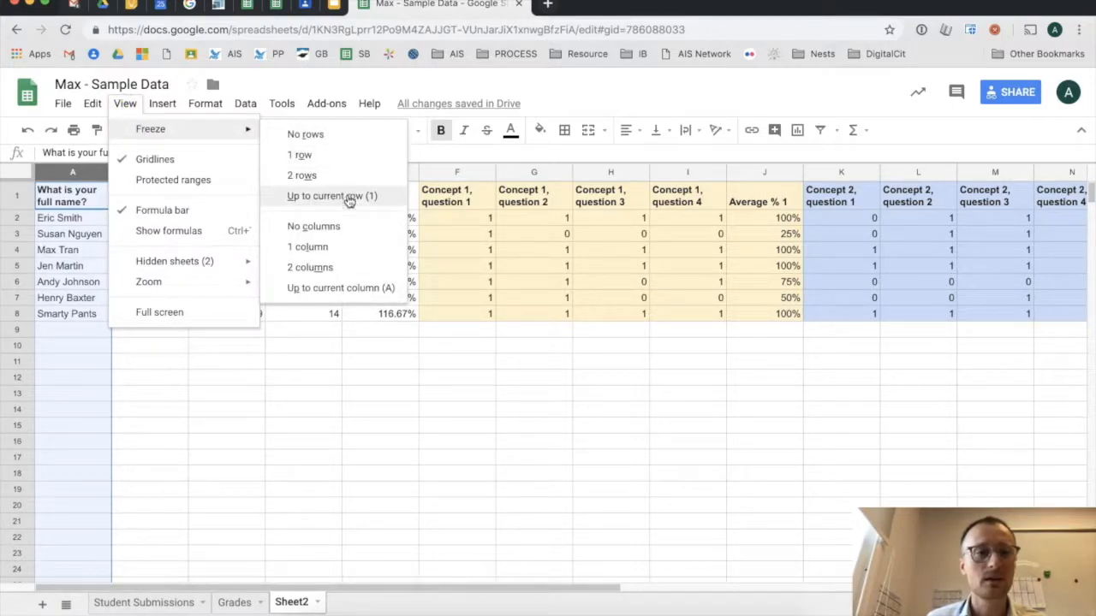
left_click(351, 247)
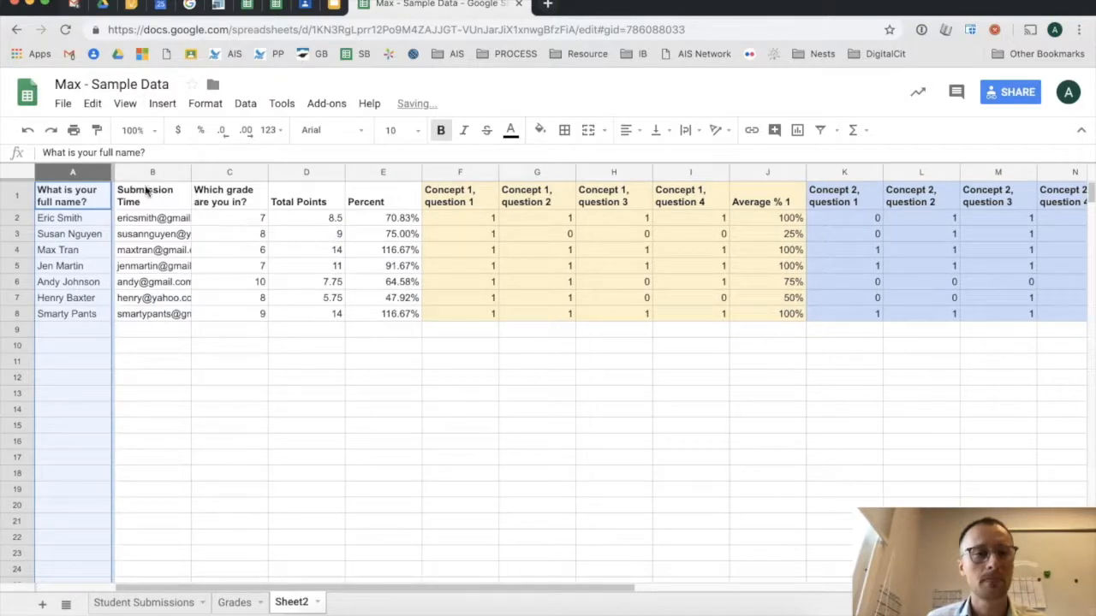
left_click_drag(524, 590, 842, 582)
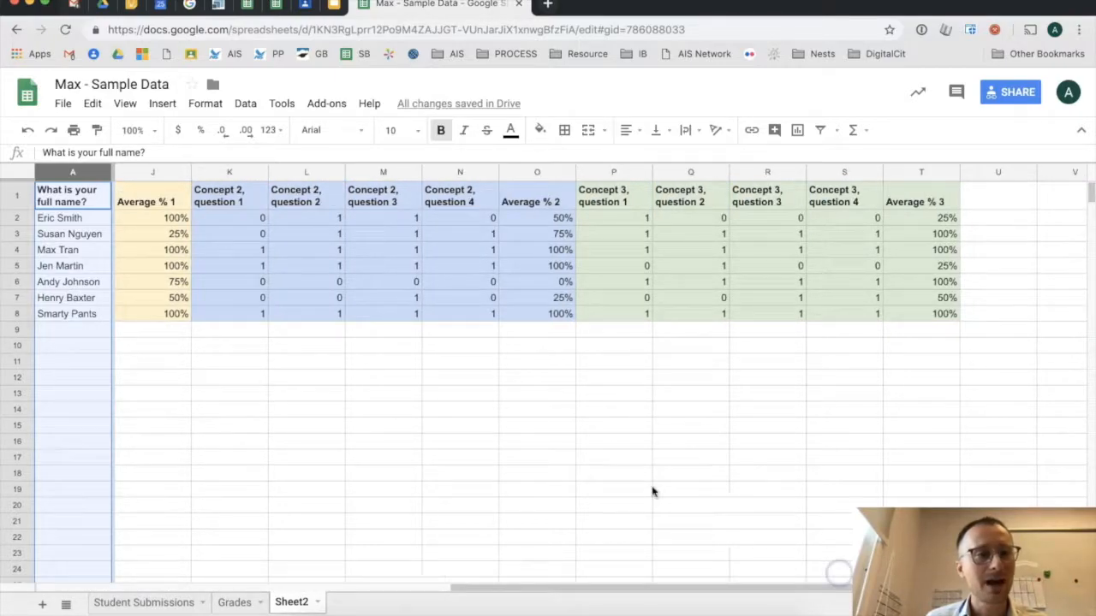
- Check the Concept 1 average formula, then turn the 25% Average % 1 score in J3 red
left_click(69, 220)
left_click(161, 218)
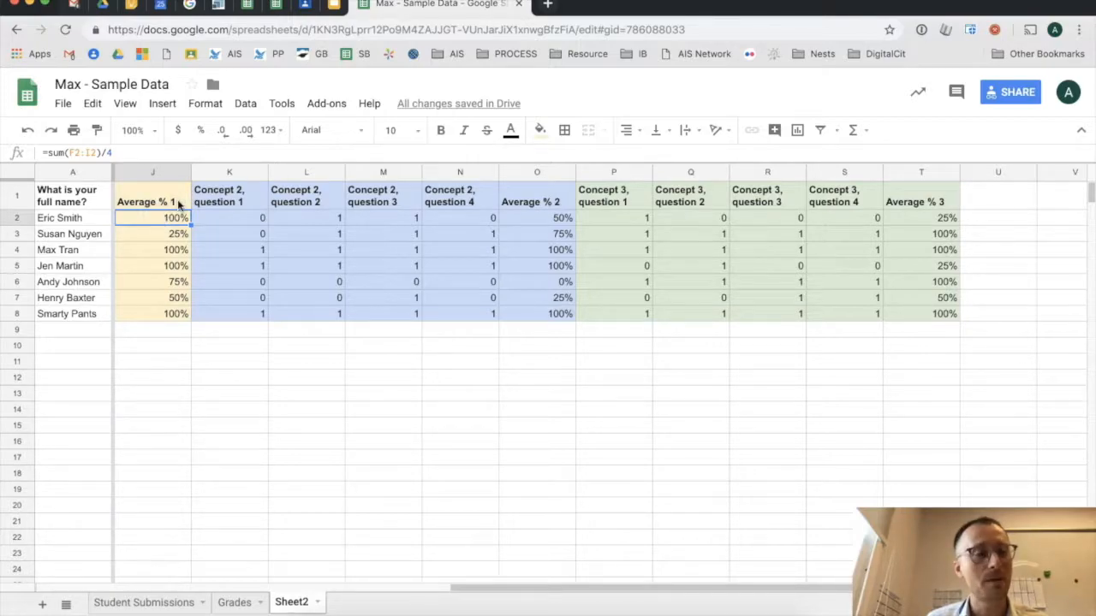
left_click(73, 237)
left_click(142, 236)
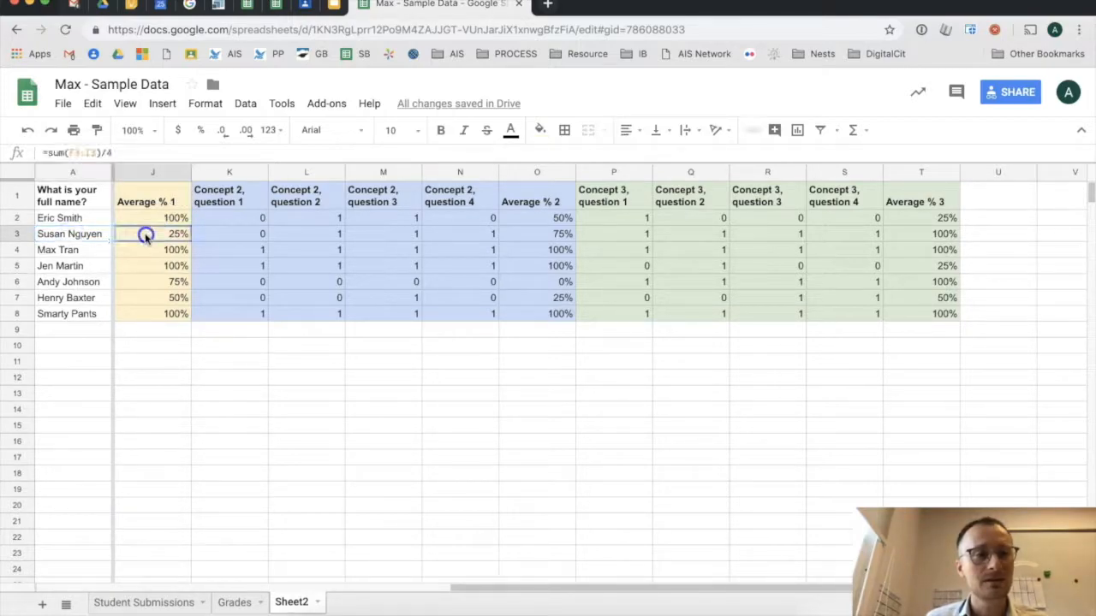
left_click(516, 130)
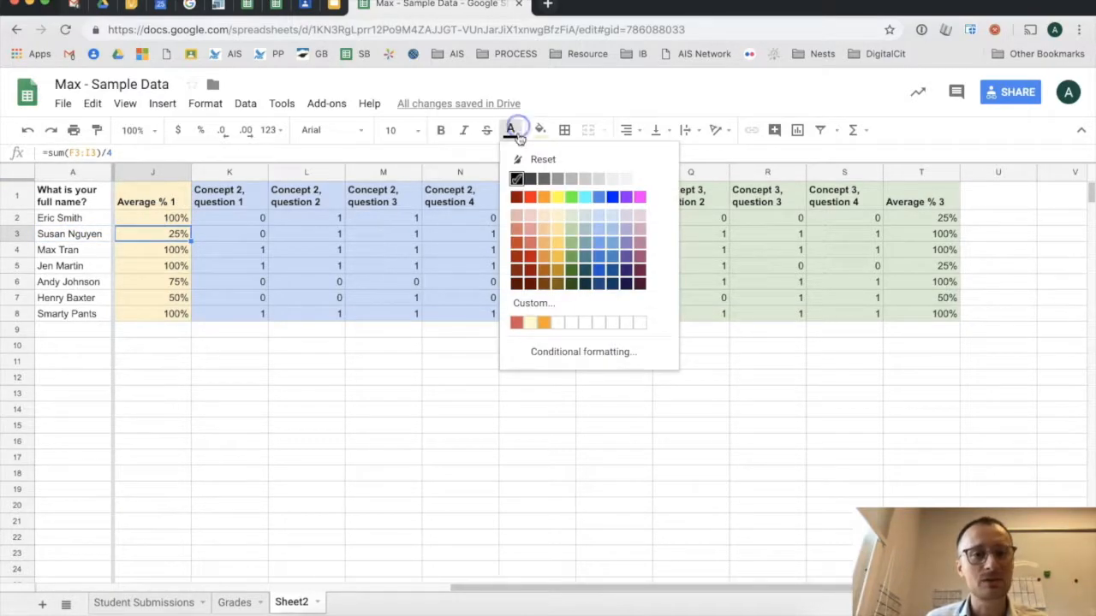
left_click(530, 196)
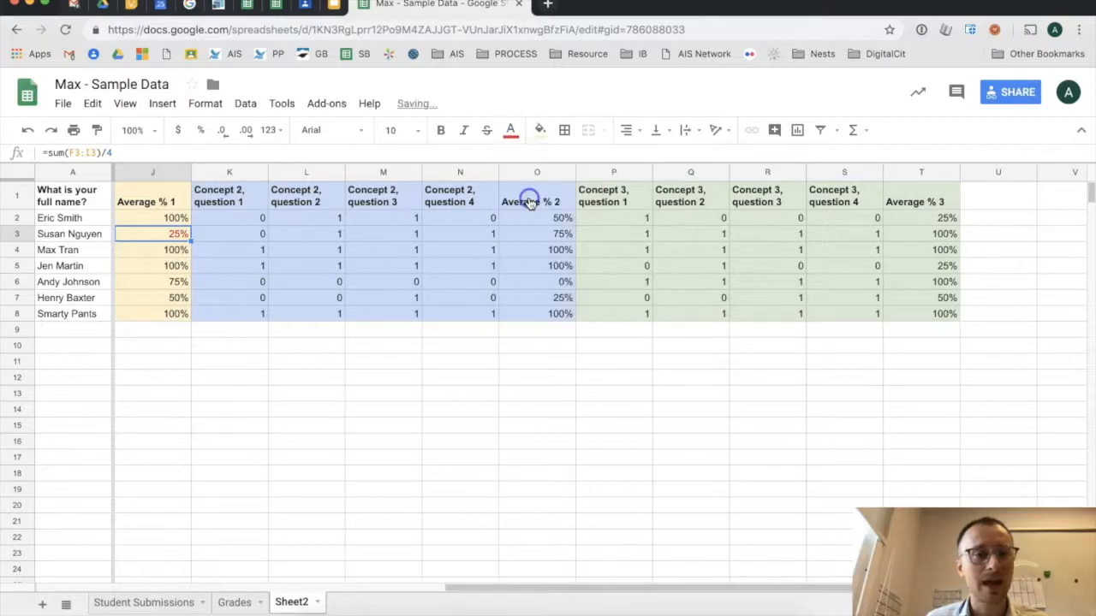
- Turn the 50% and 75% Average % 1 scores in J7 and J6 red too
left_click(170, 300)
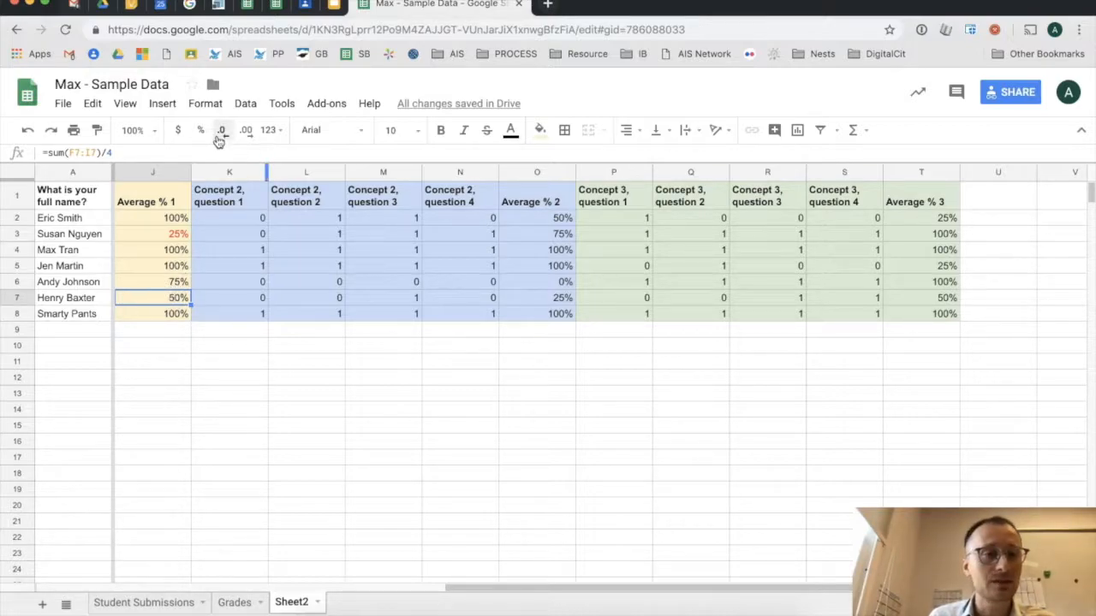
left_click(510, 129)
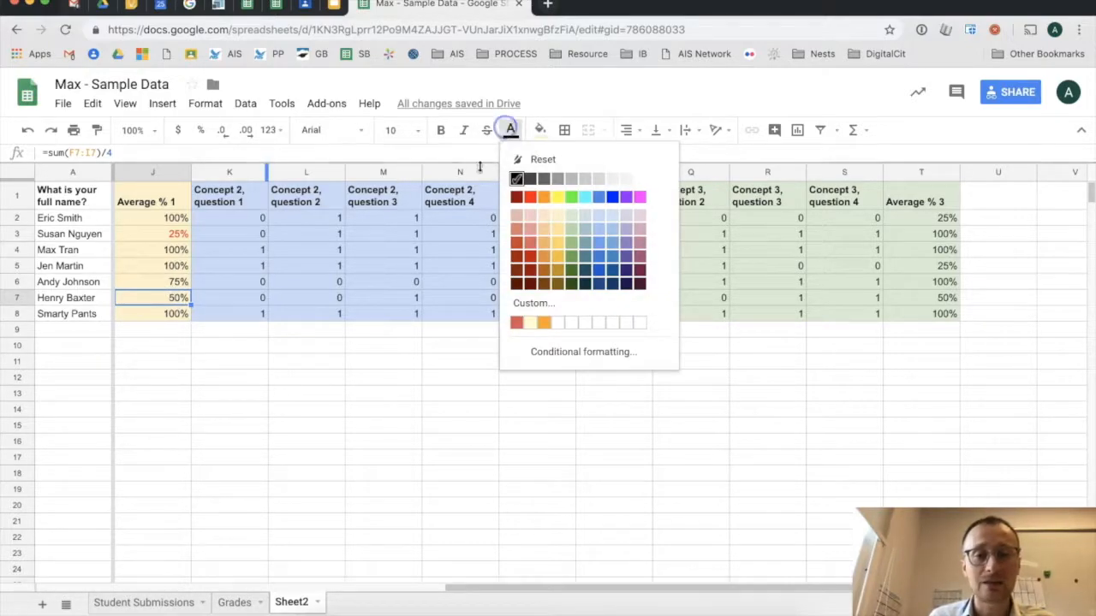
left_click(531, 199)
left_click(154, 281)
left_click(508, 129)
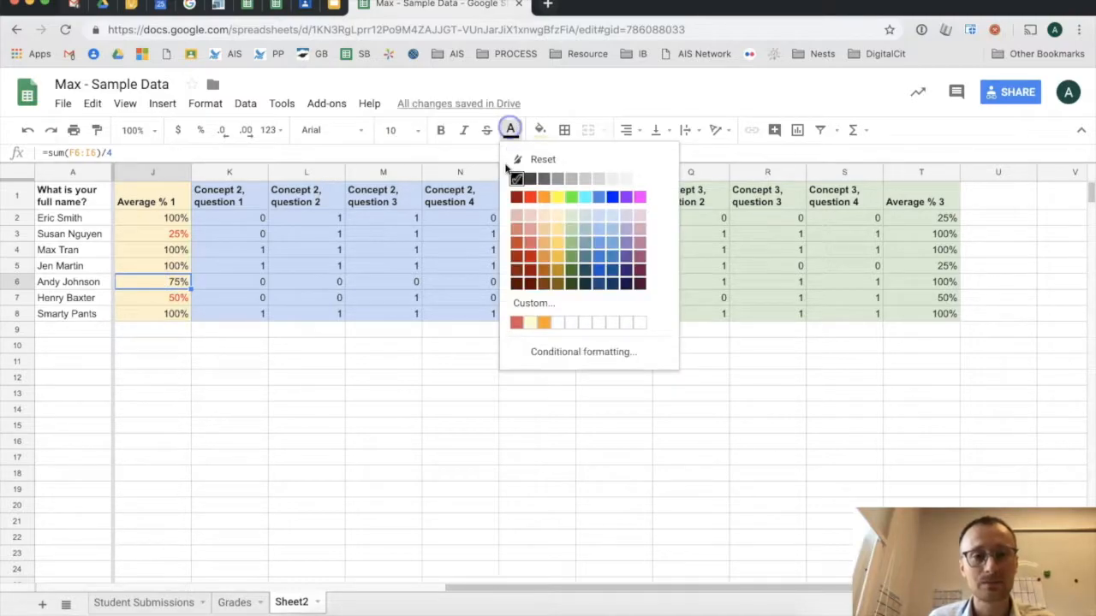
left_click(530, 197)
left_click(321, 362)
left_click_drag(617, 589, 753, 585)
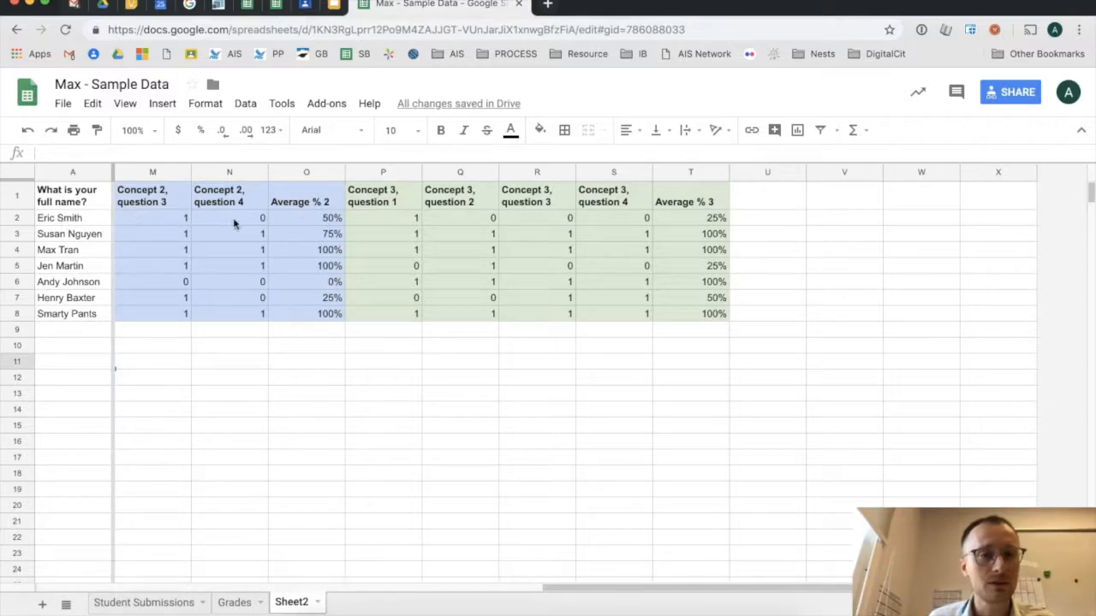
- Make the Concept 2 averages in O2:O3 and O6:O7 (50%, 75%, 0%, 25%) red
left_click(300, 219)
left_click_drag(300, 219, 303, 235)
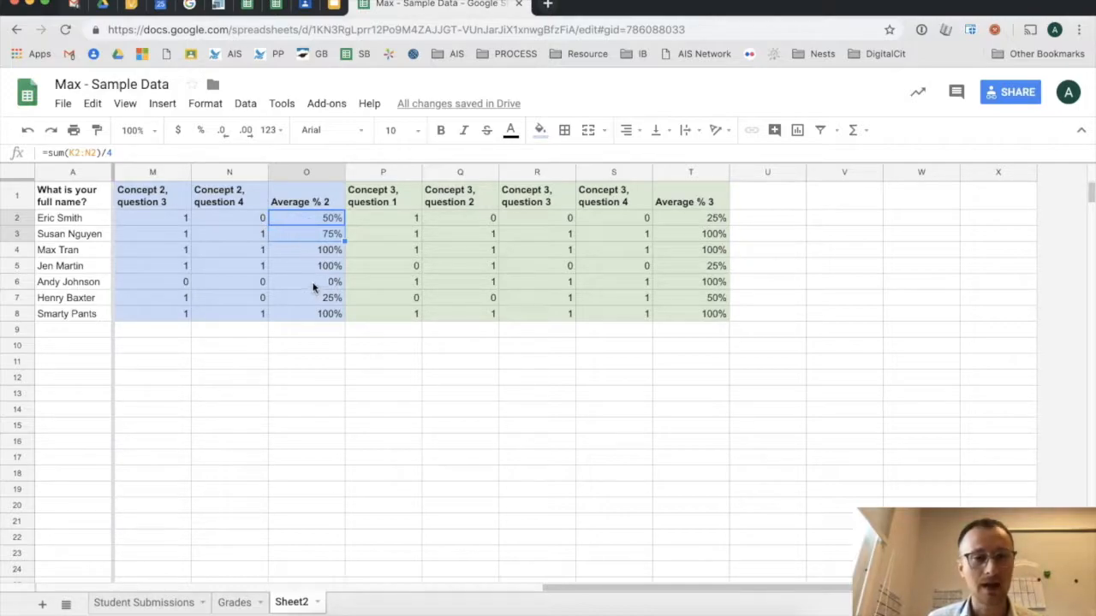
left_click_drag(313, 285, 318, 296)
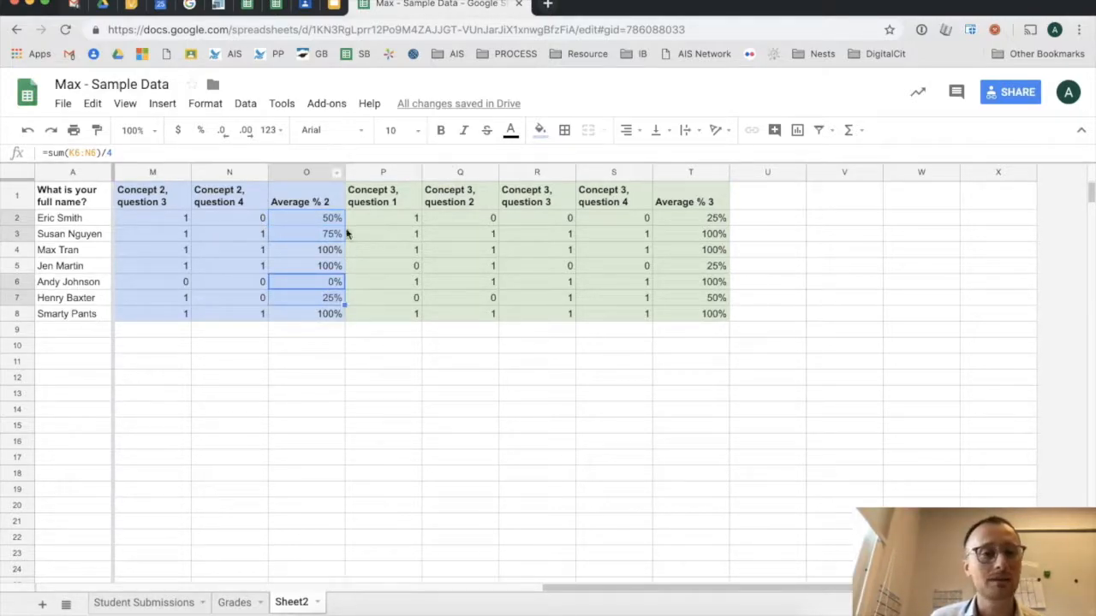
left_click(511, 129)
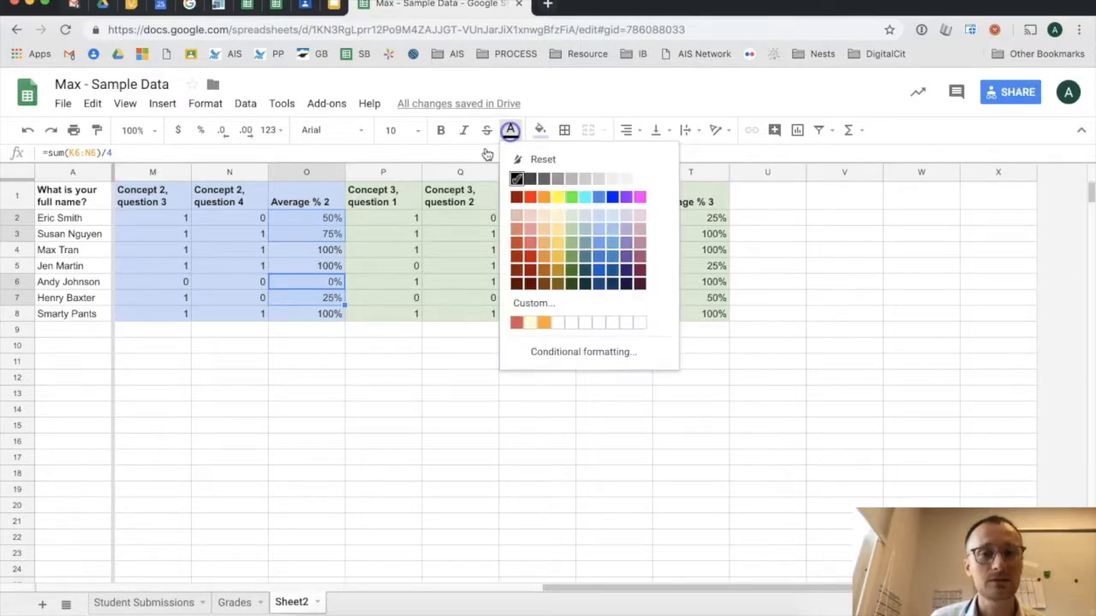
left_click(531, 200)
left_click(318, 379)
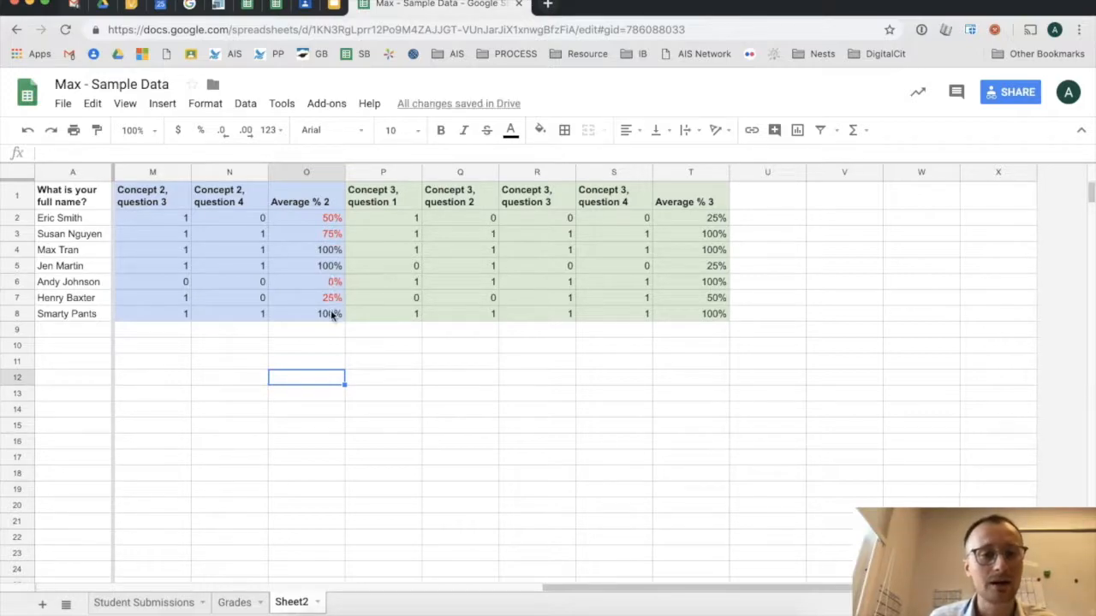
- Make the Concept 3 averages in T2, T5 and T7 (25%, 25%, 50%) red
left_click(705, 220)
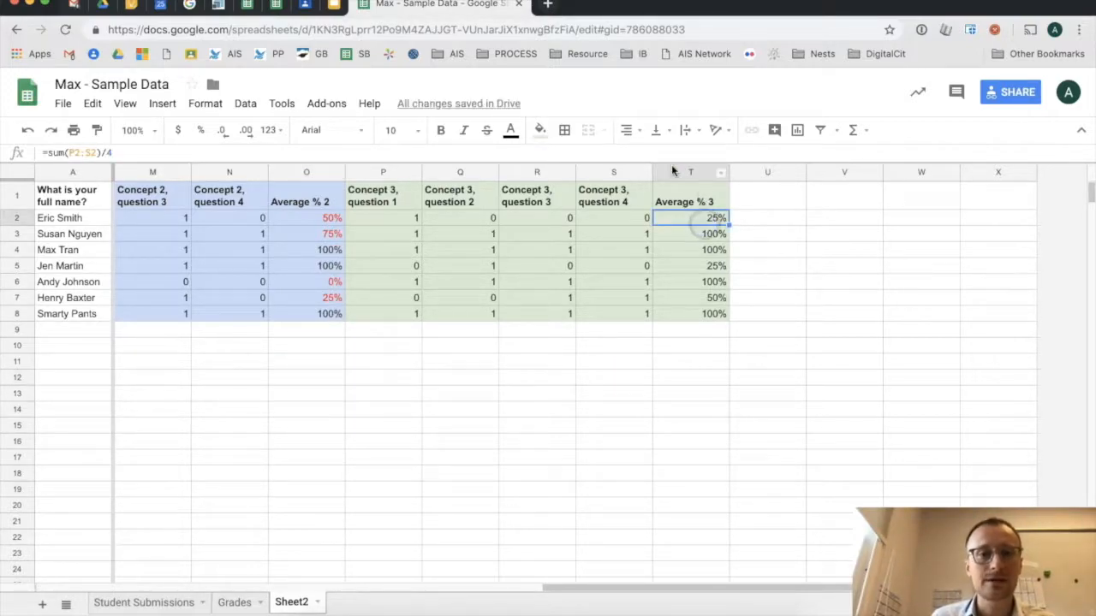
left_click(718, 267, "super")
left_click(716, 298, "super")
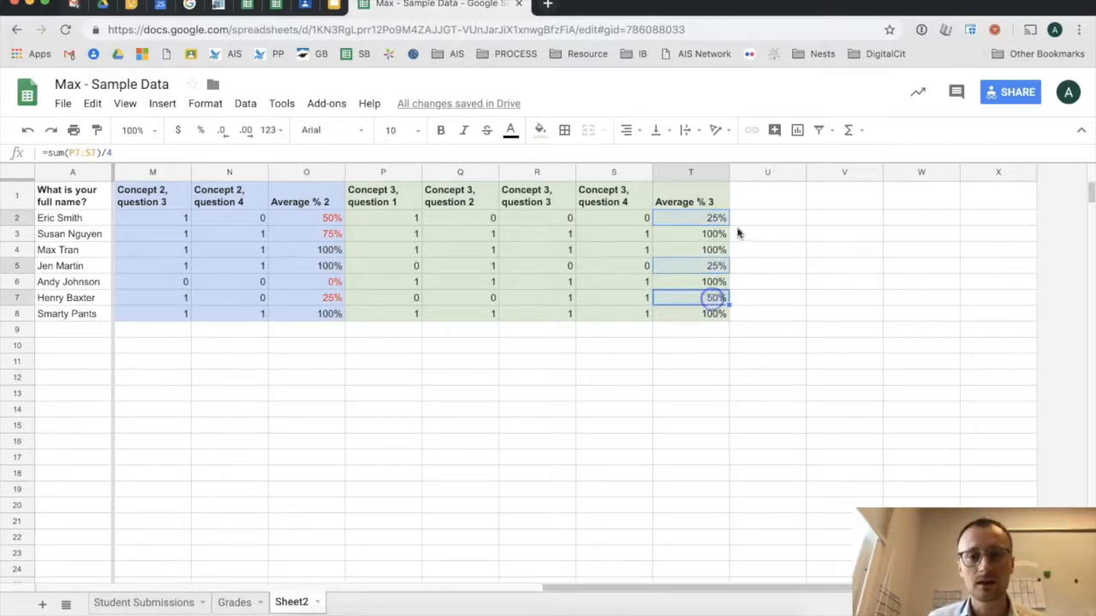
left_click(510, 130)
left_click(525, 199)
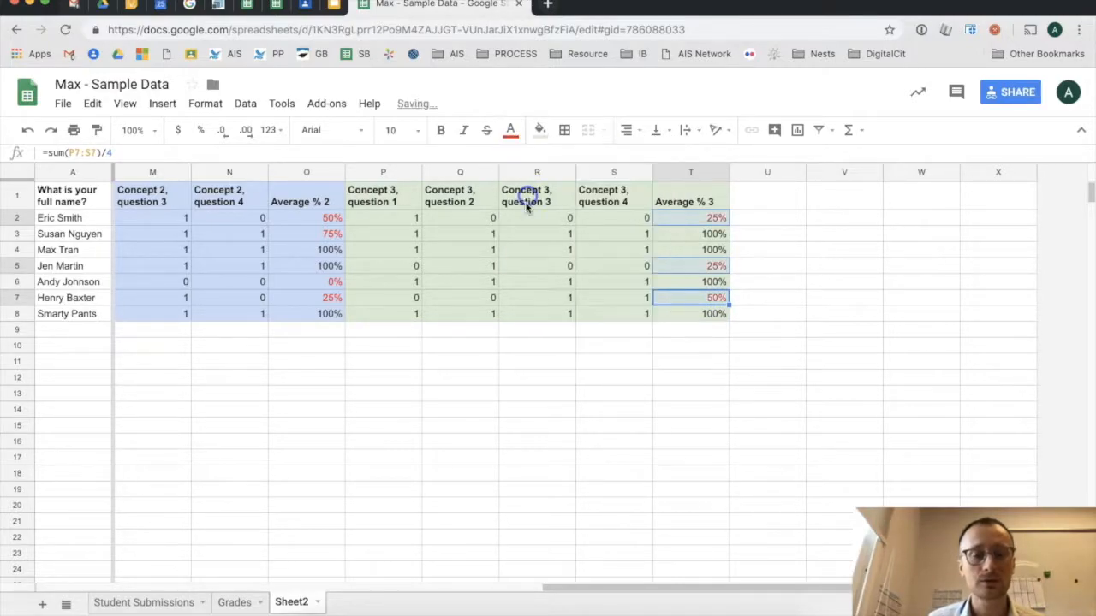
left_click(561, 456)
left_click_drag(643, 580, 504, 581)
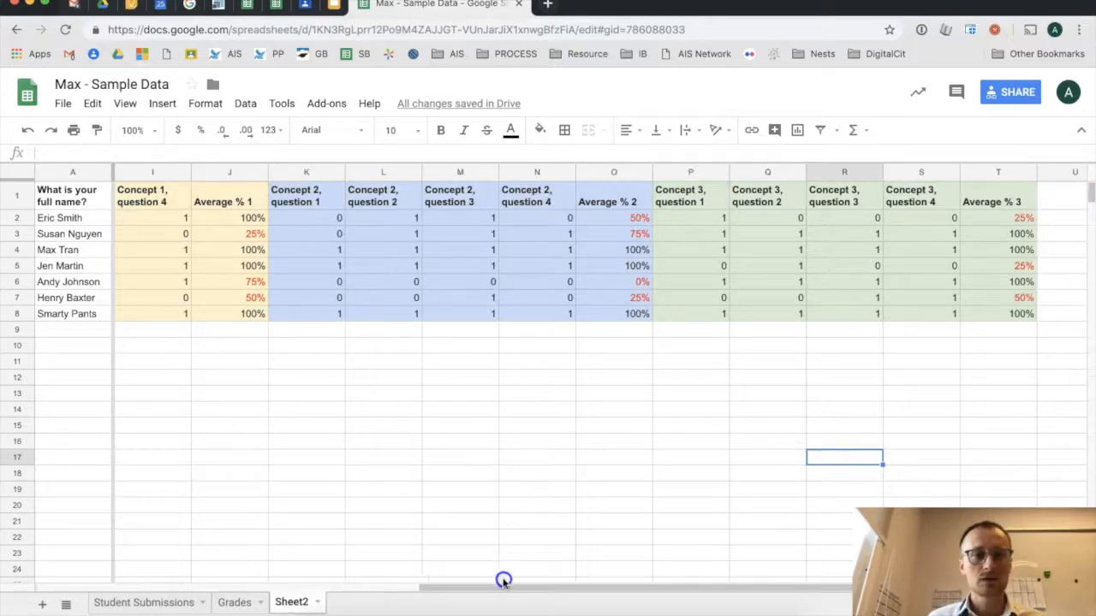
- Turn the student names in A3 and A6 red
left_click(76, 233)
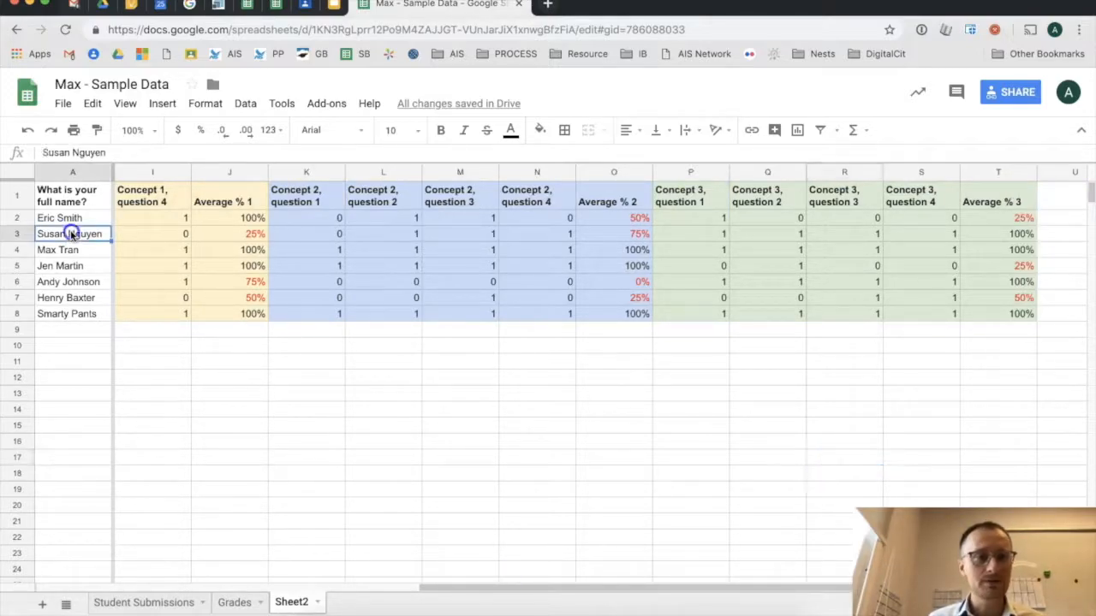
left_click(511, 130)
left_click(526, 203)
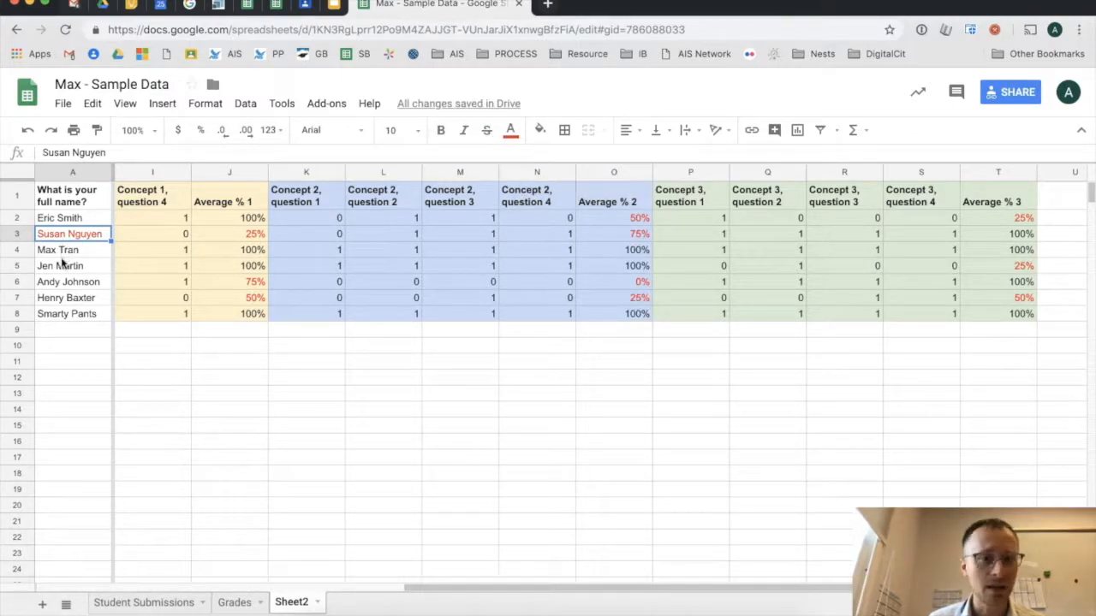
left_click(18, 281)
left_click(49, 282)
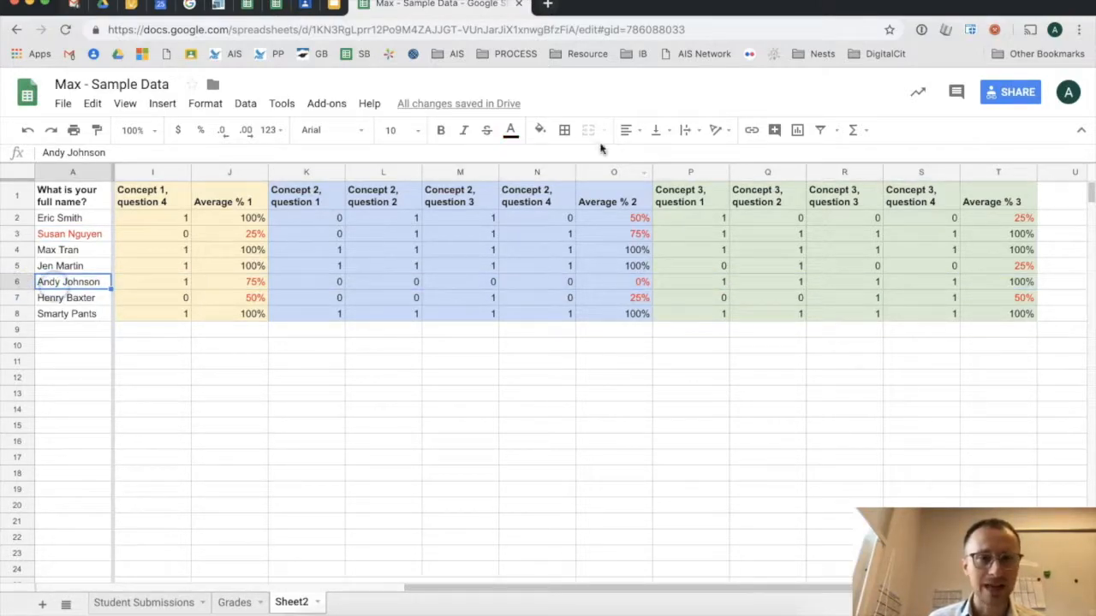
left_click(510, 129)
left_click(526, 198)
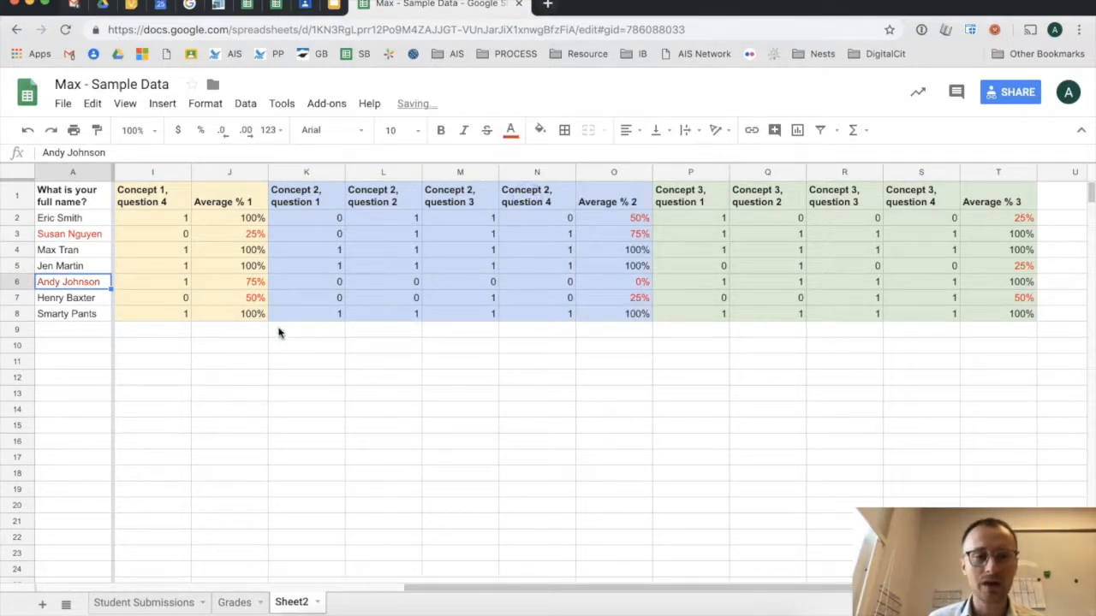
- Give the student name cell A7 a magenta fill
left_click(66, 297)
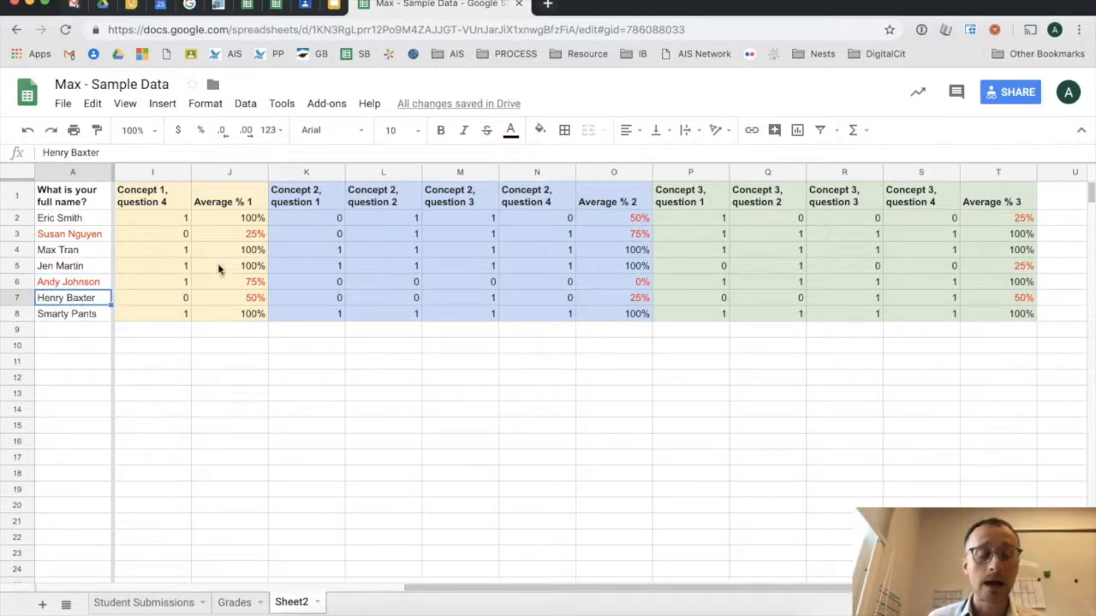
left_click(510, 129)
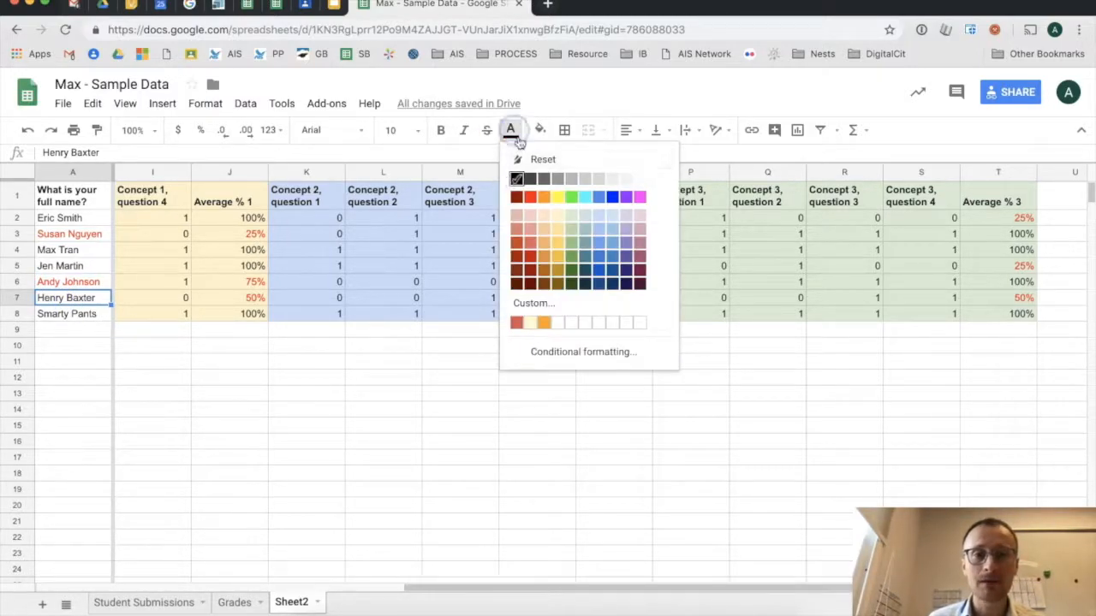
left_click(548, 133)
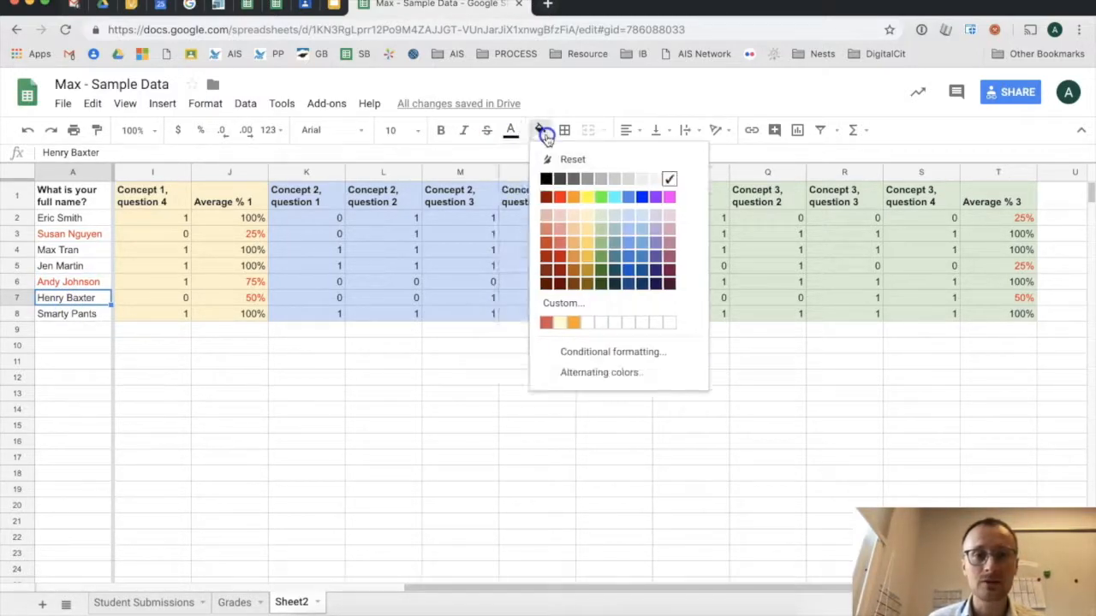
left_click(670, 198)
left_click(504, 383)
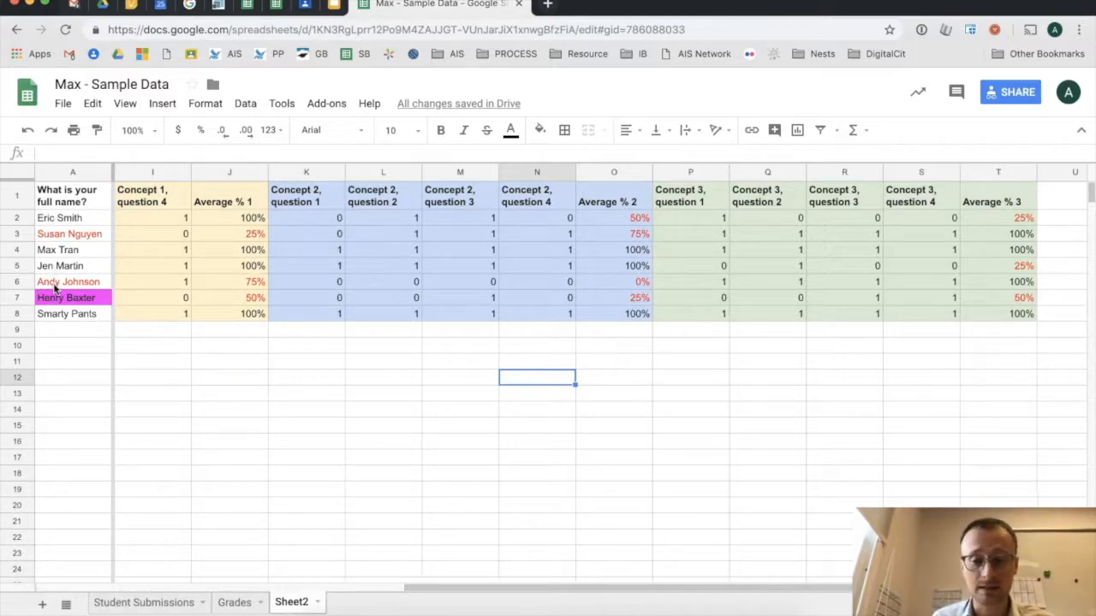
left_click(18, 298)
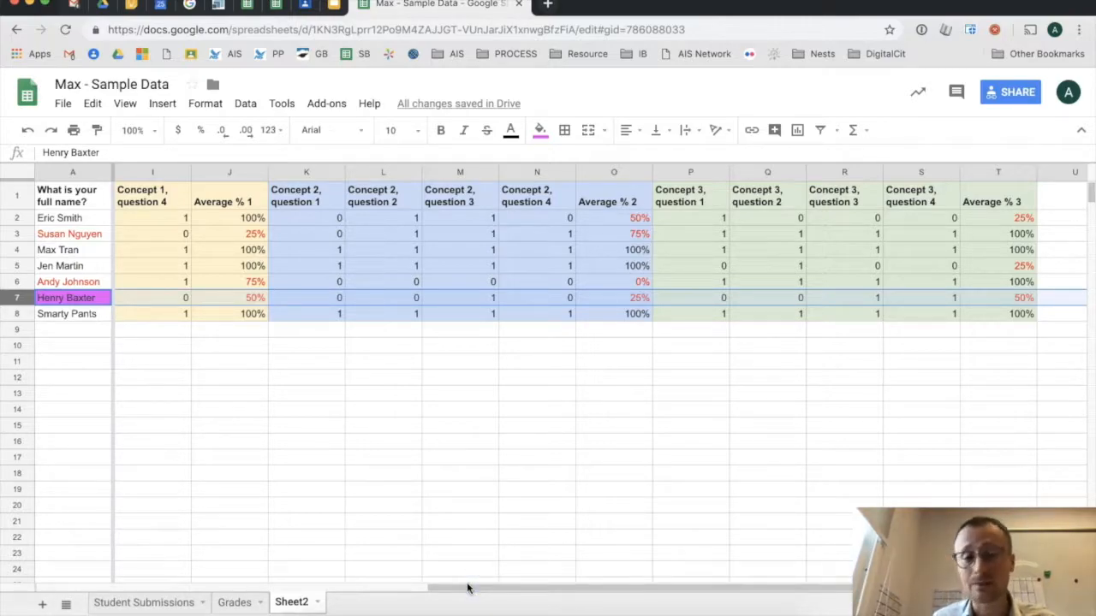
left_click(17, 218)
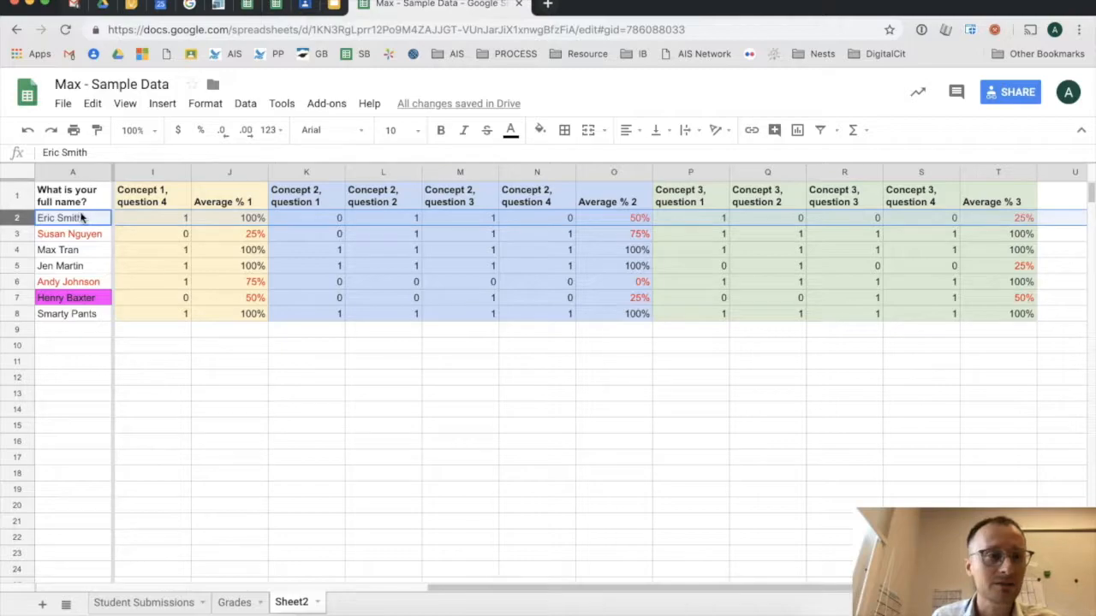
left_click(262, 219)
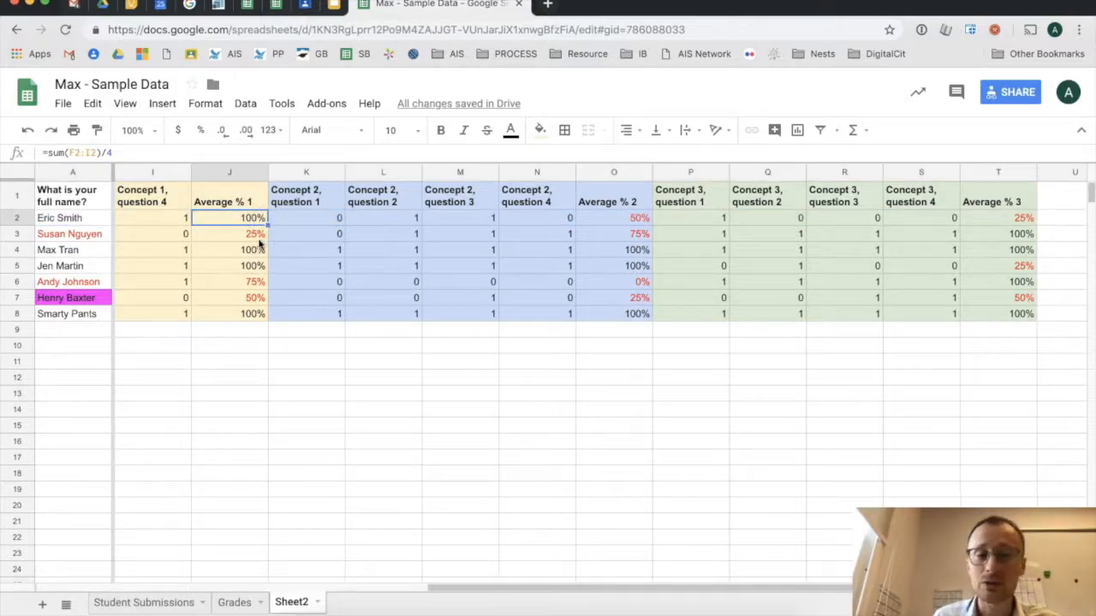
left_click(253, 237)
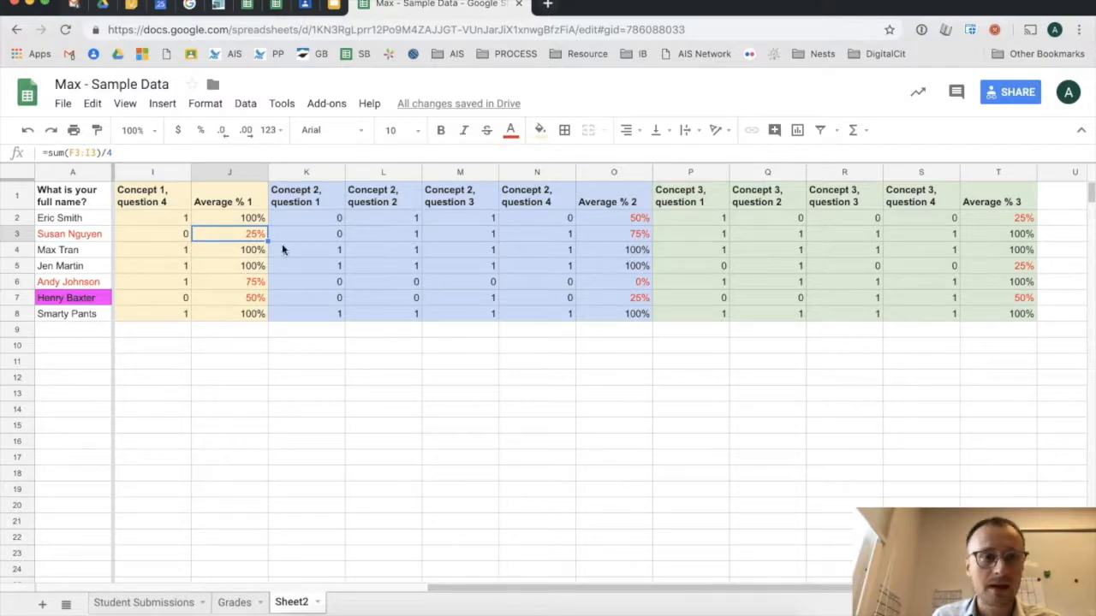
left_click(17, 249)
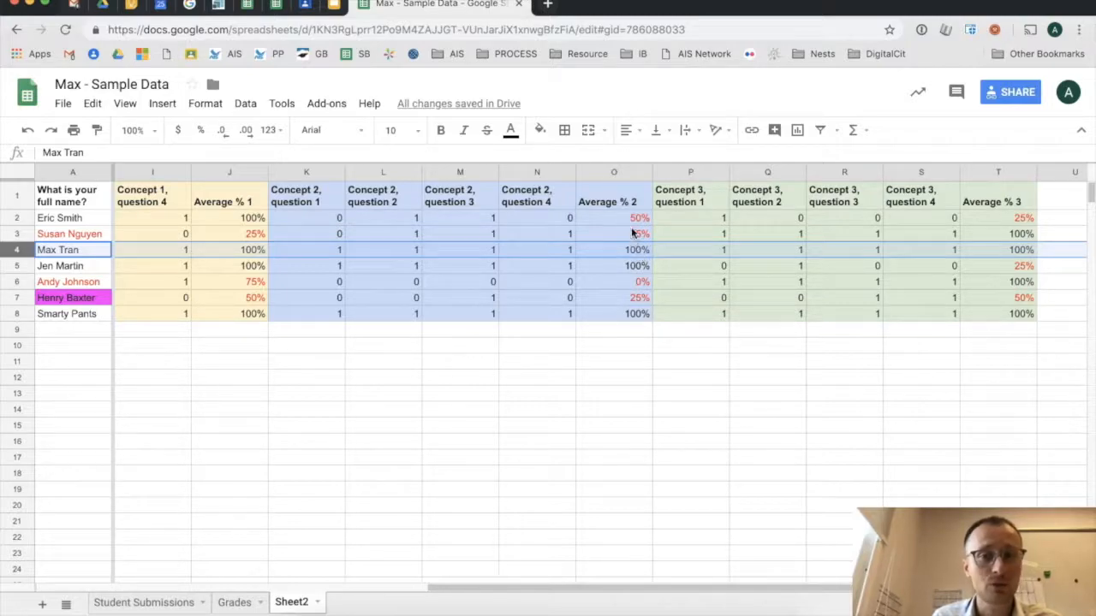
left_click(642, 285)
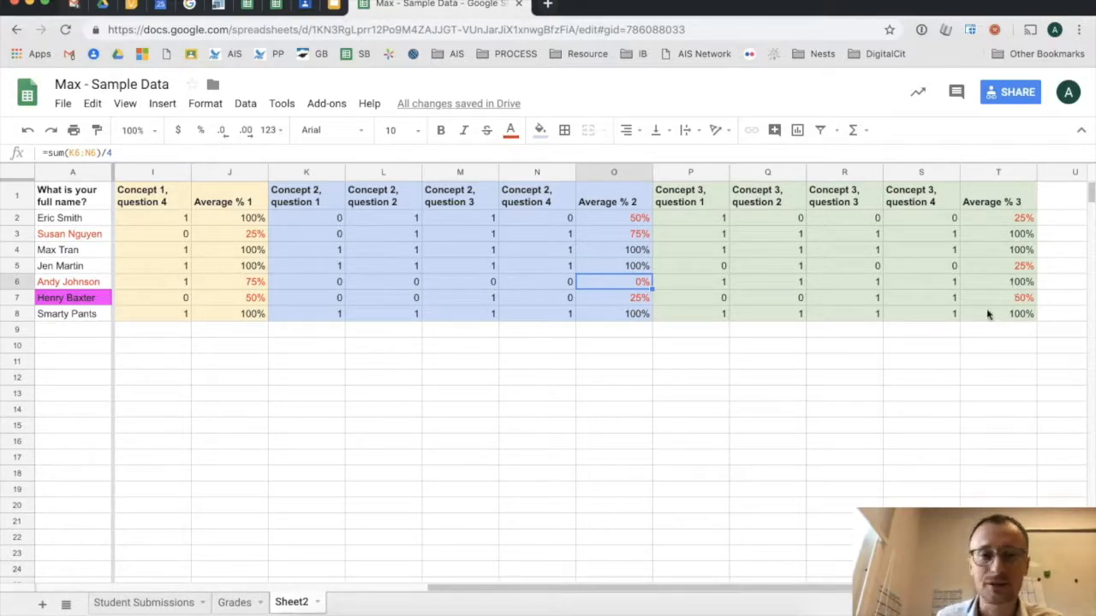
left_click_drag(637, 591, 440, 583)
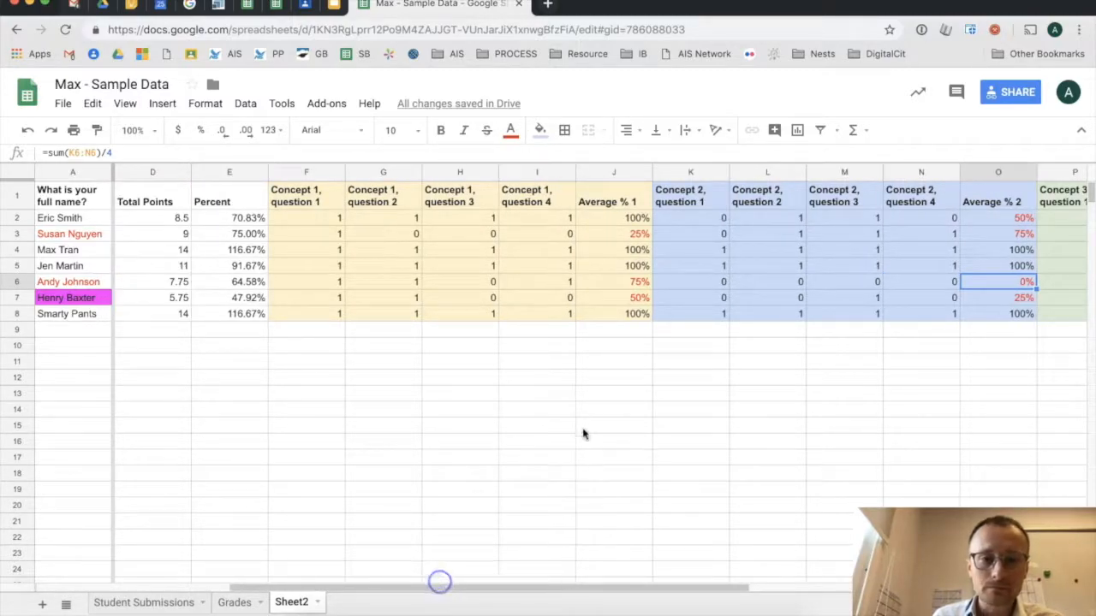
left_click(313, 319)
- Begin a sum in F9, then cancel it to count the seven students
left_click(314, 330)
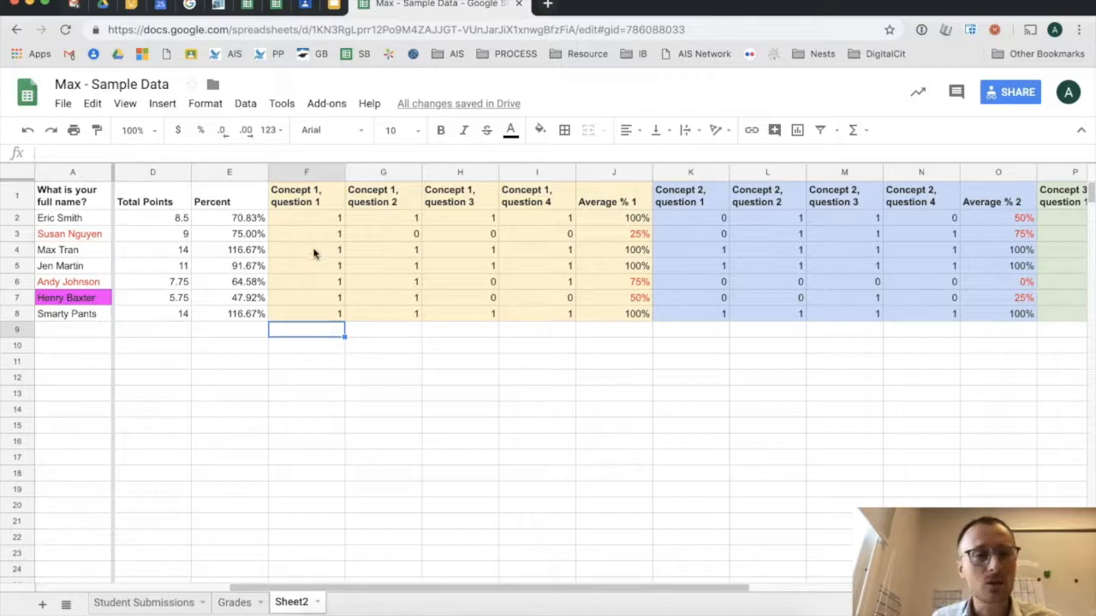
left_click(317, 172)
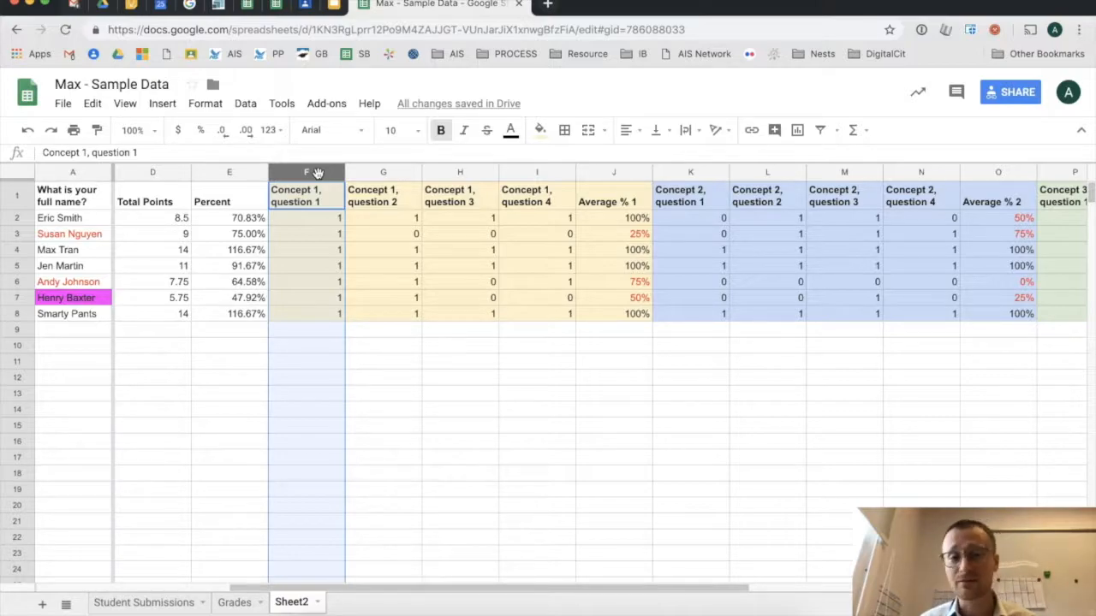
left_click(304, 331)
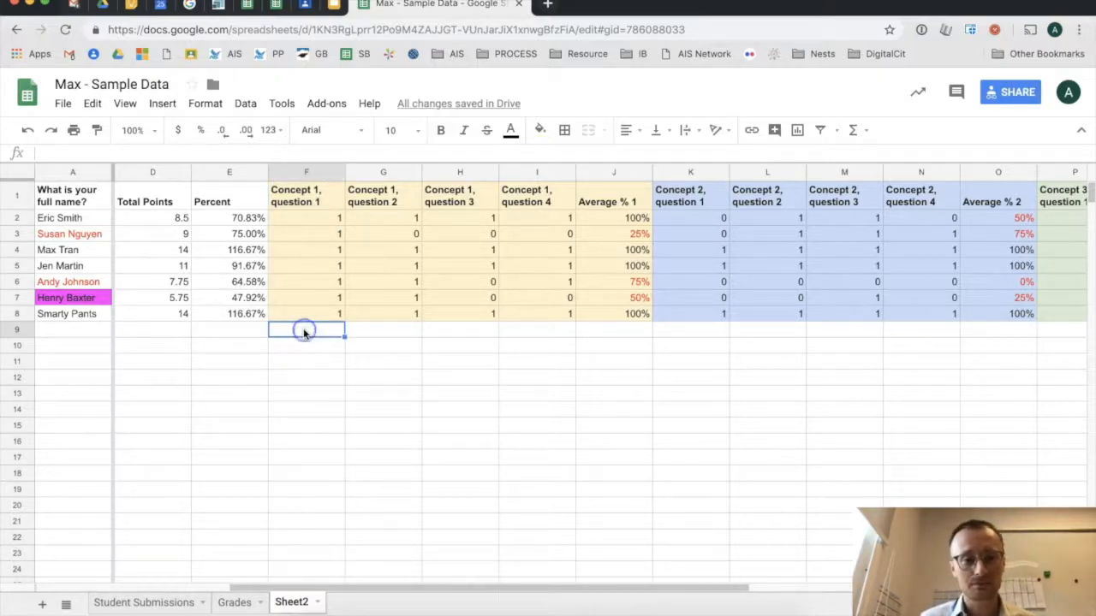
type("=")
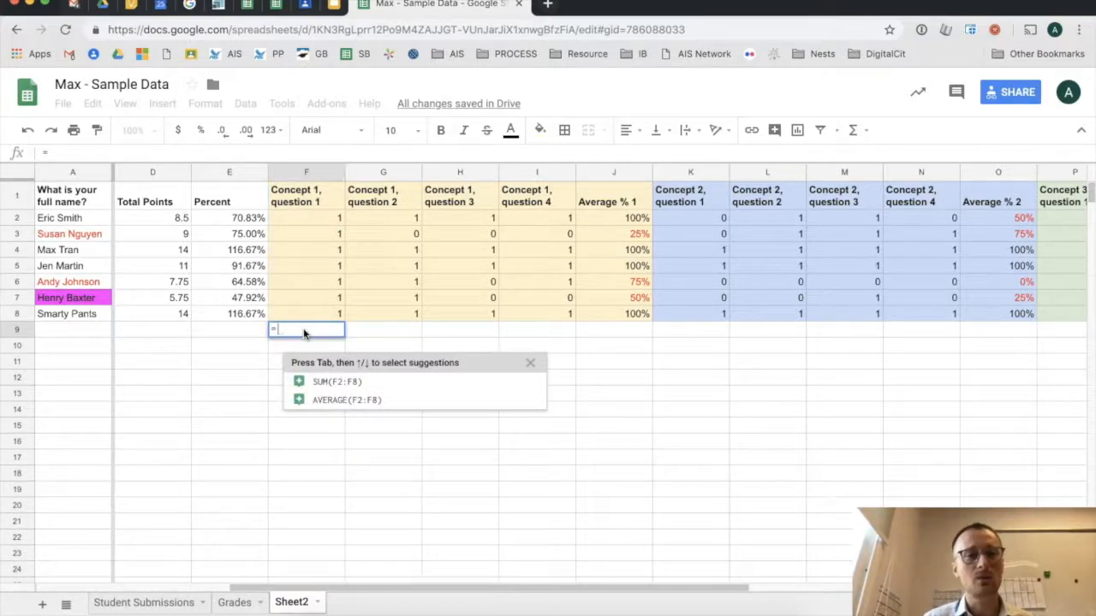
type("sum(")
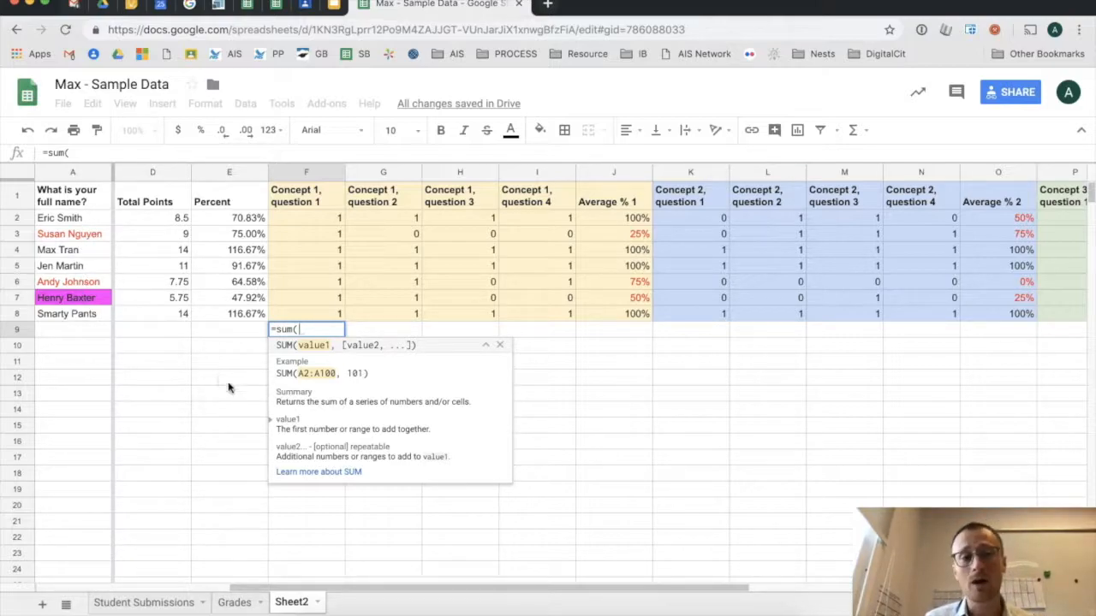
key("Escape")
left_click_drag(88, 217, 85, 315)
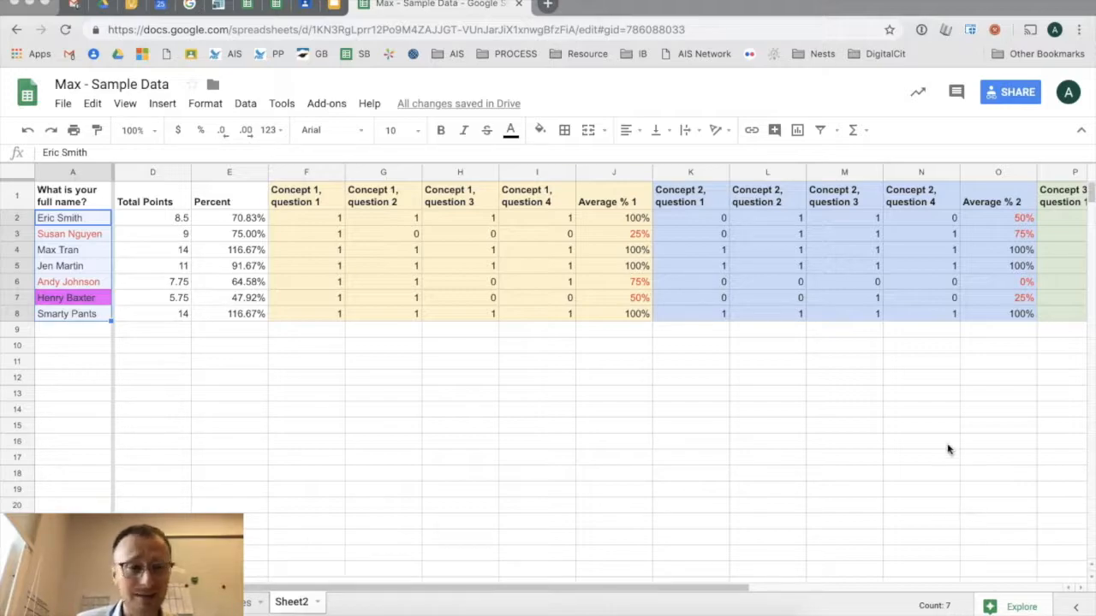
- Enter =sum(F2:F8)/7 in F9 as question 1's class average
left_click(334, 332)
type("=sum(")
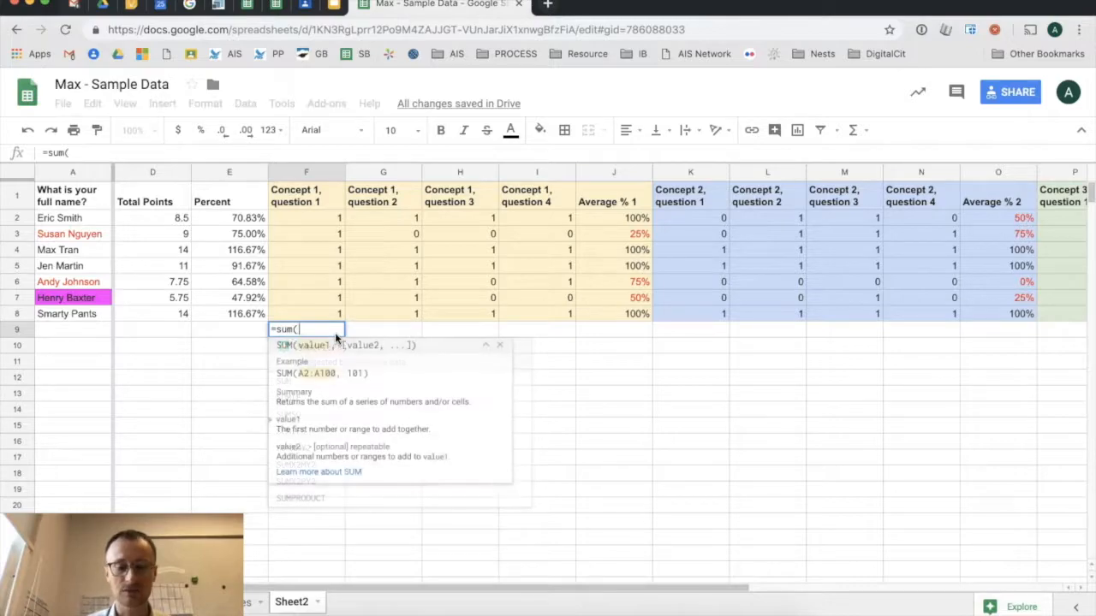
left_click_drag(319, 217, 319, 312)
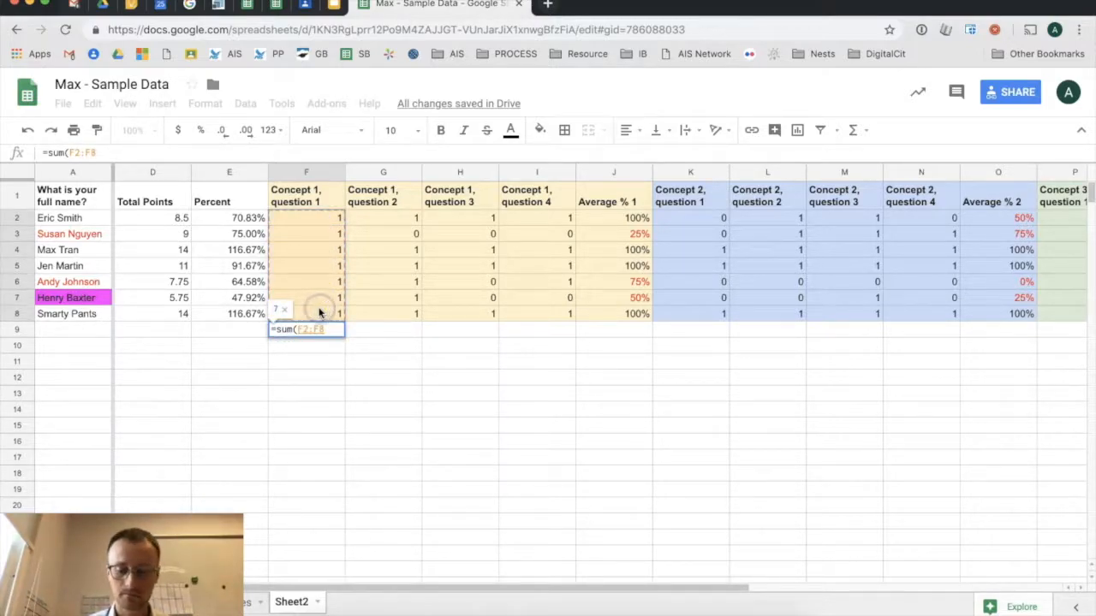
type(")/7")
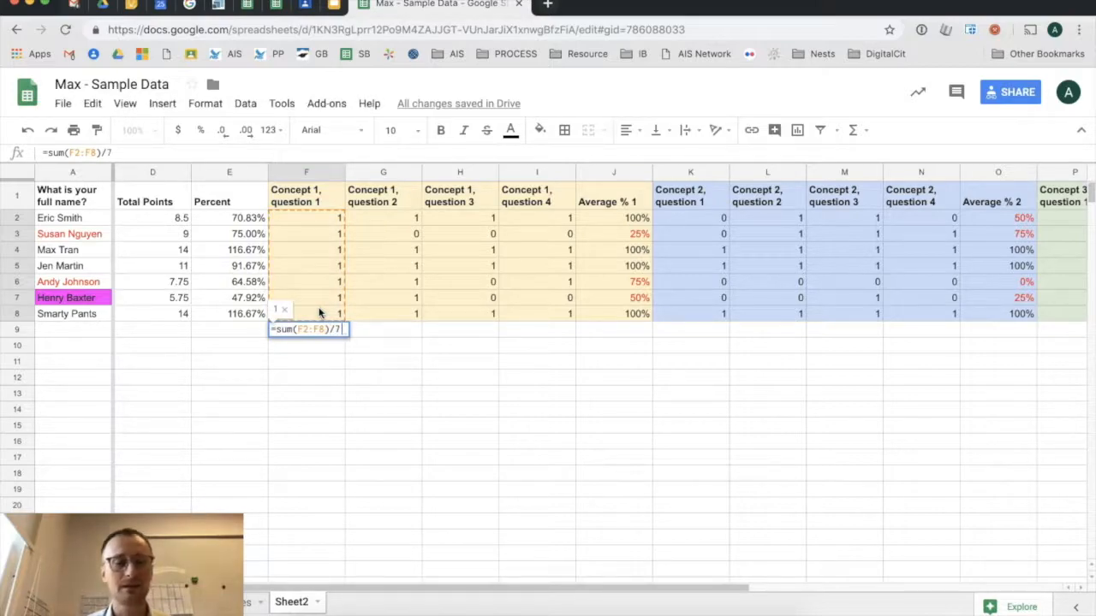
key("Return")
- Format F9 as a whole-number percentage and fill it across to I9
left_click(328, 328)
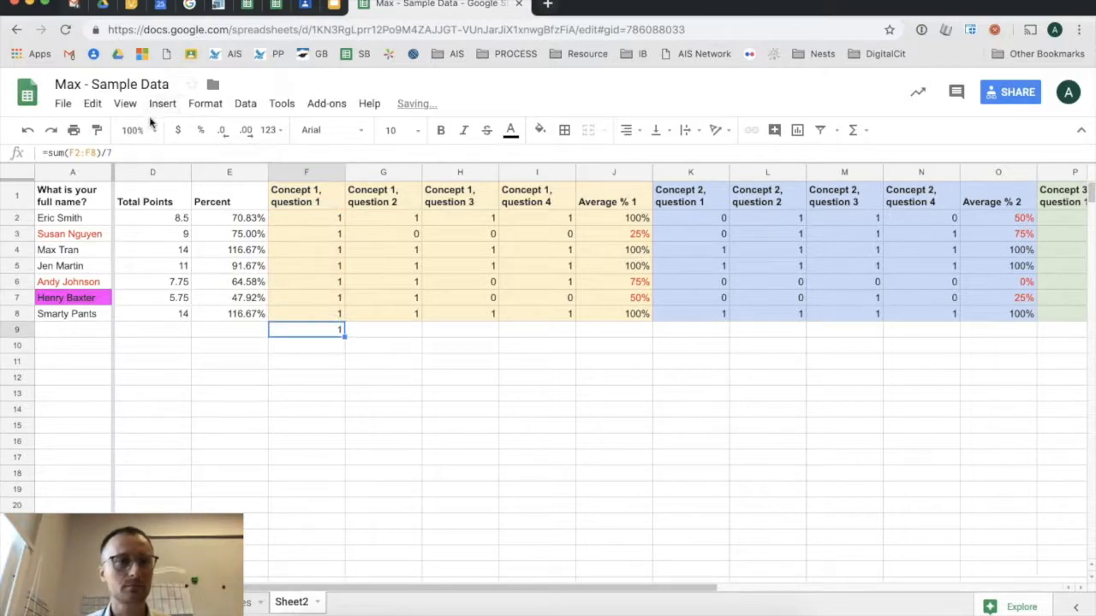
left_click(200, 135)
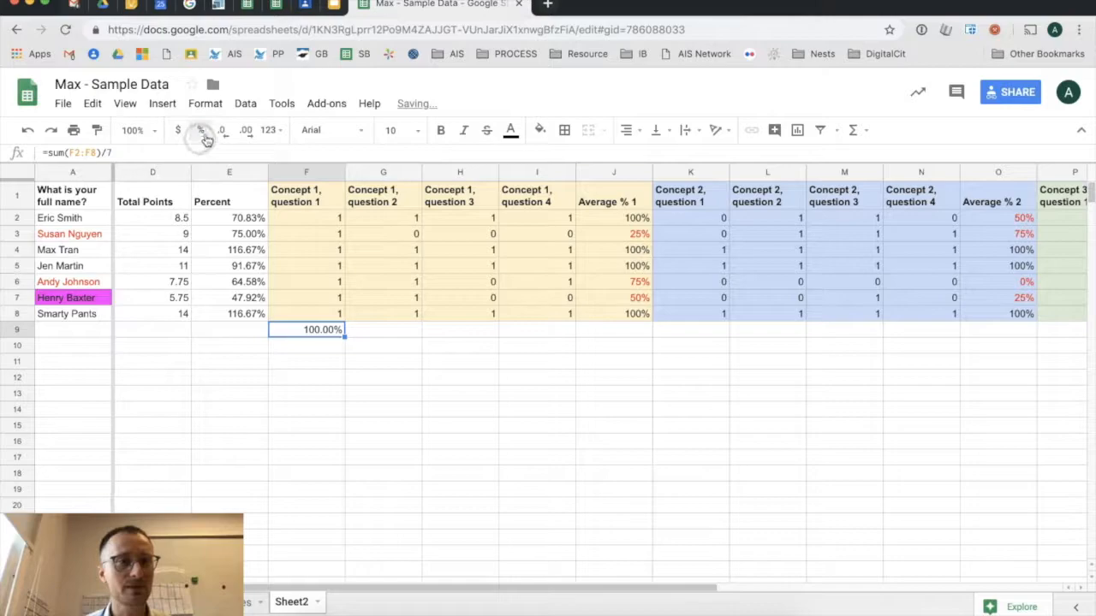
left_click(222, 131)
left_click(222, 131)
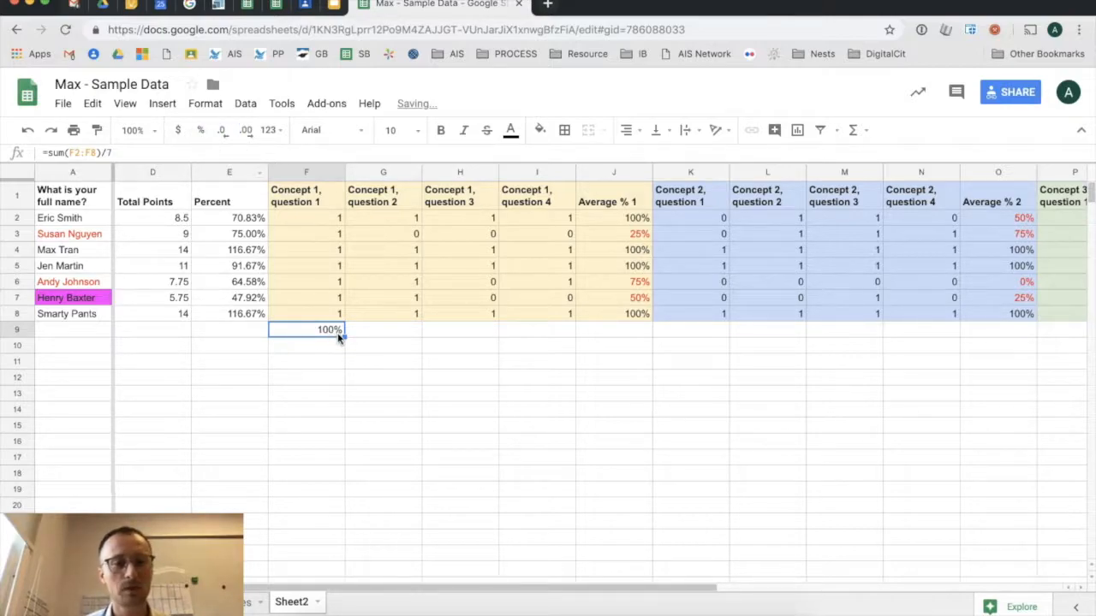
left_click_drag(344, 336, 526, 335)
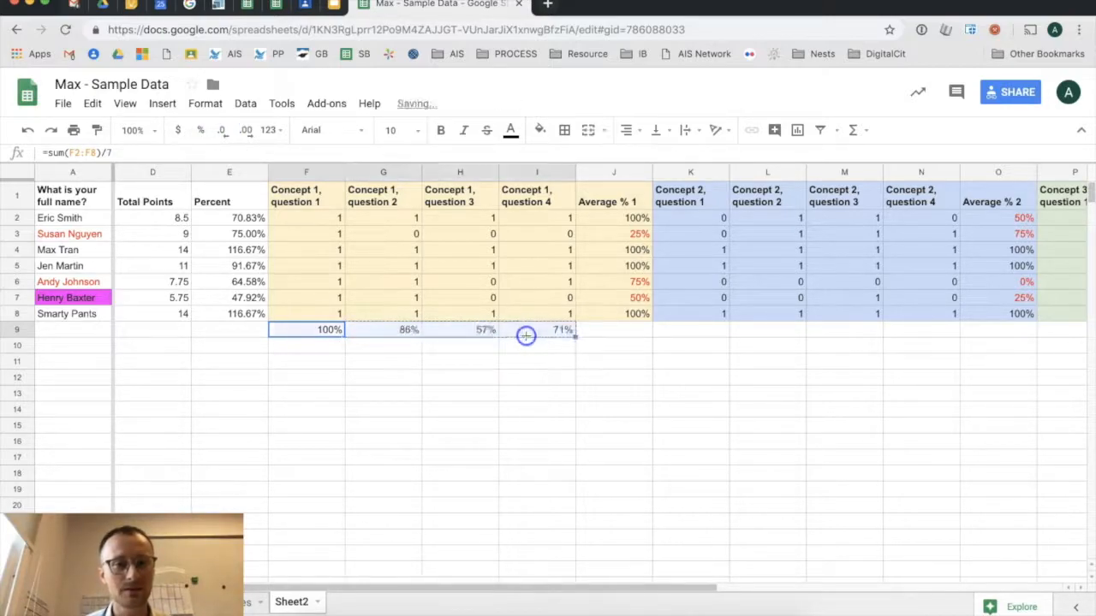
left_click(462, 392)
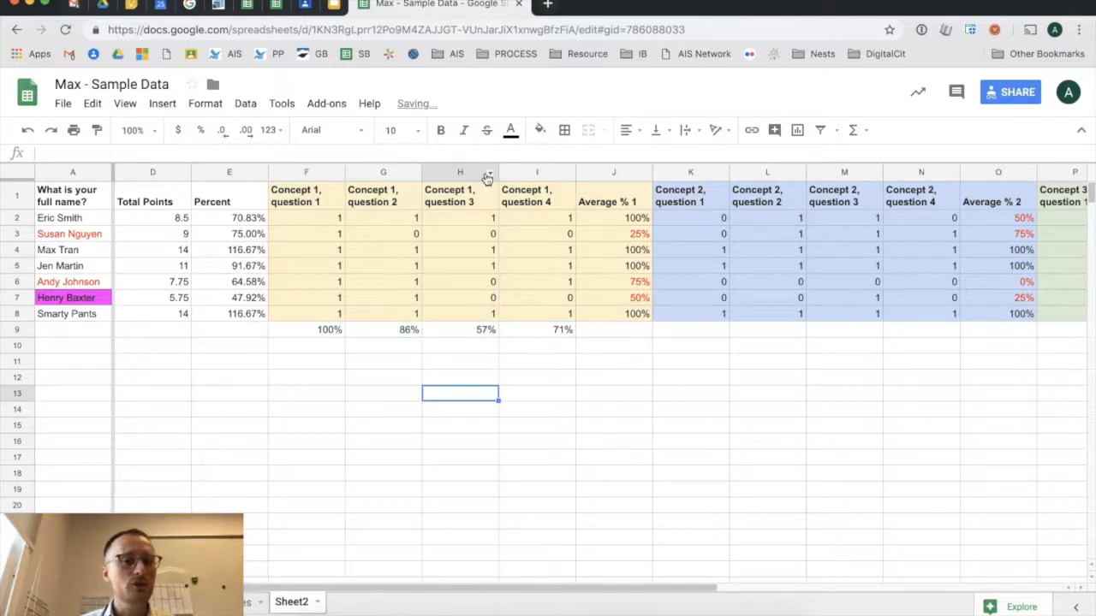
- Turn the Concept 1 question 3 header in H1 red
left_click(462, 188)
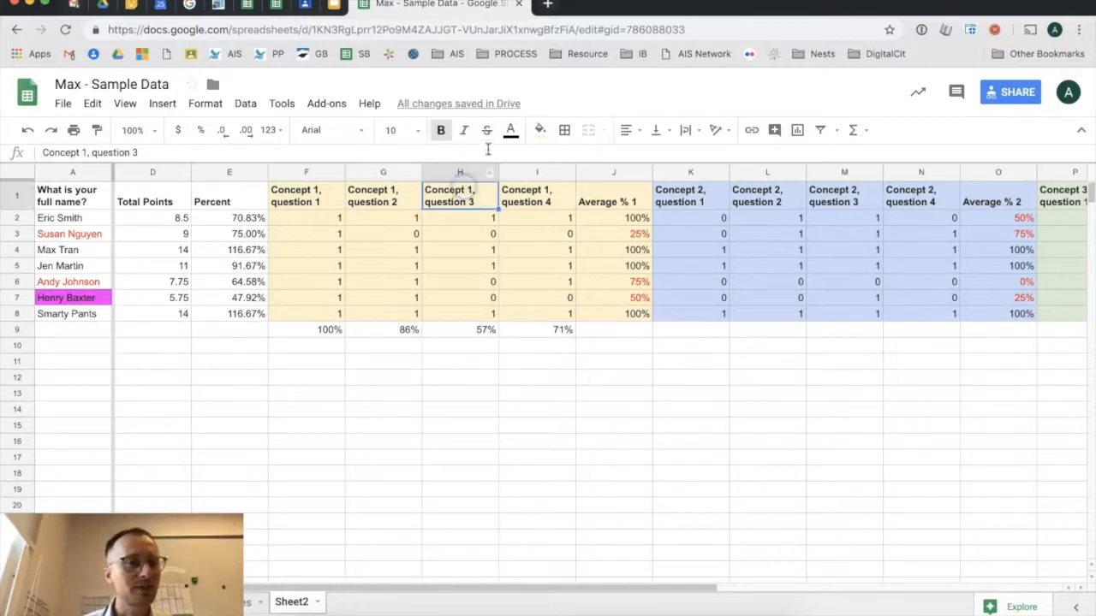
left_click(510, 132)
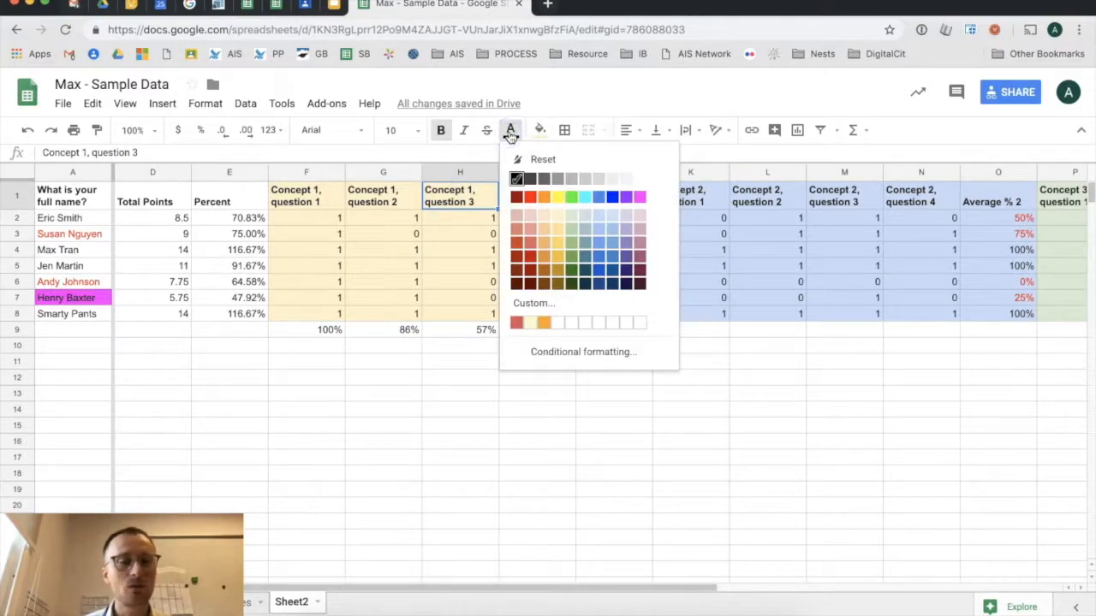
left_click(530, 196)
left_click(396, 431)
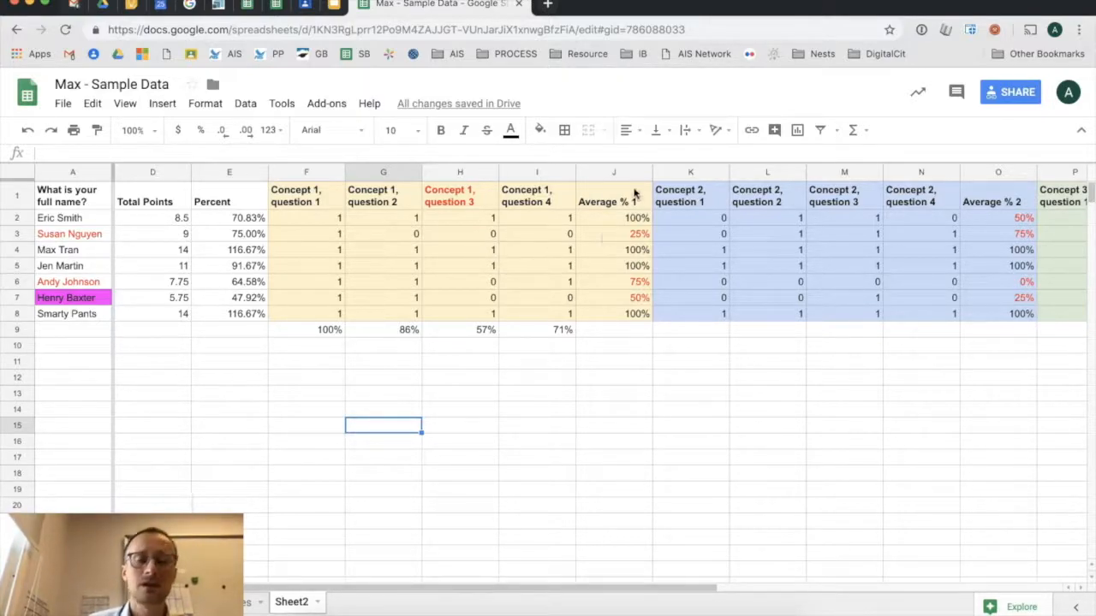
- Select the Concept 2 question 1, 2 and 3 column headers
left_click(711, 174)
left_click(787, 173)
left_click(822, 173)
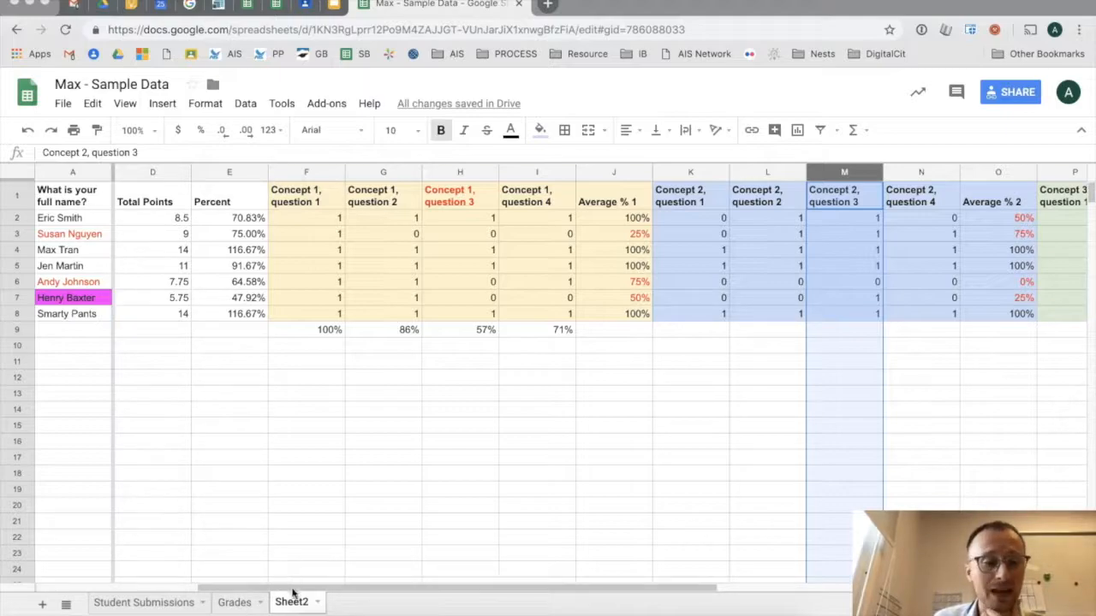
- Rename the Sheet2 tab to 'Max's Gradebook'
double_click(291, 603)
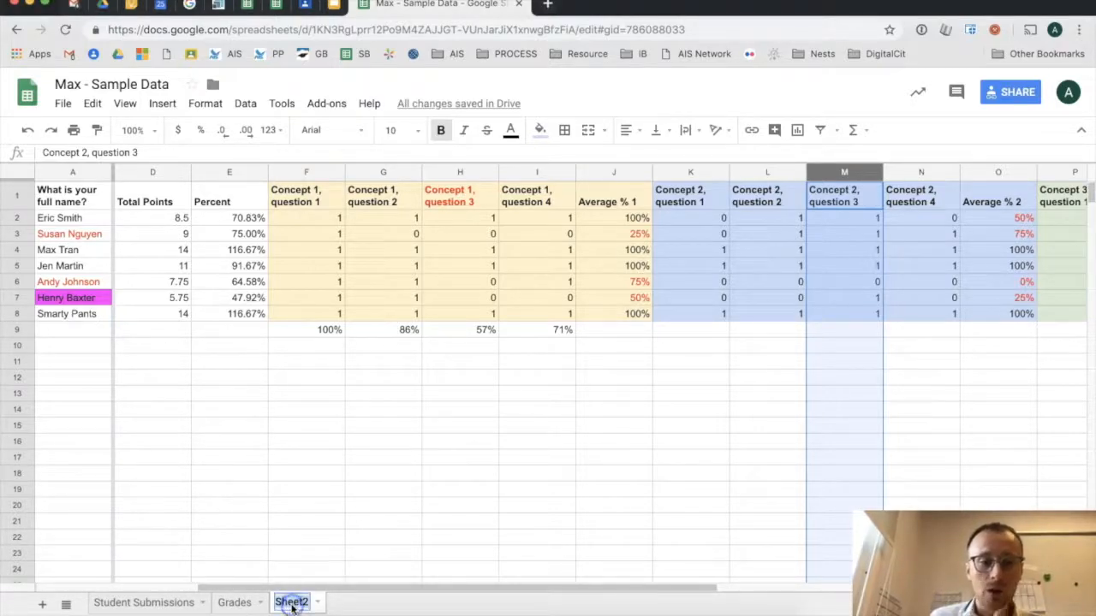
type("Max")
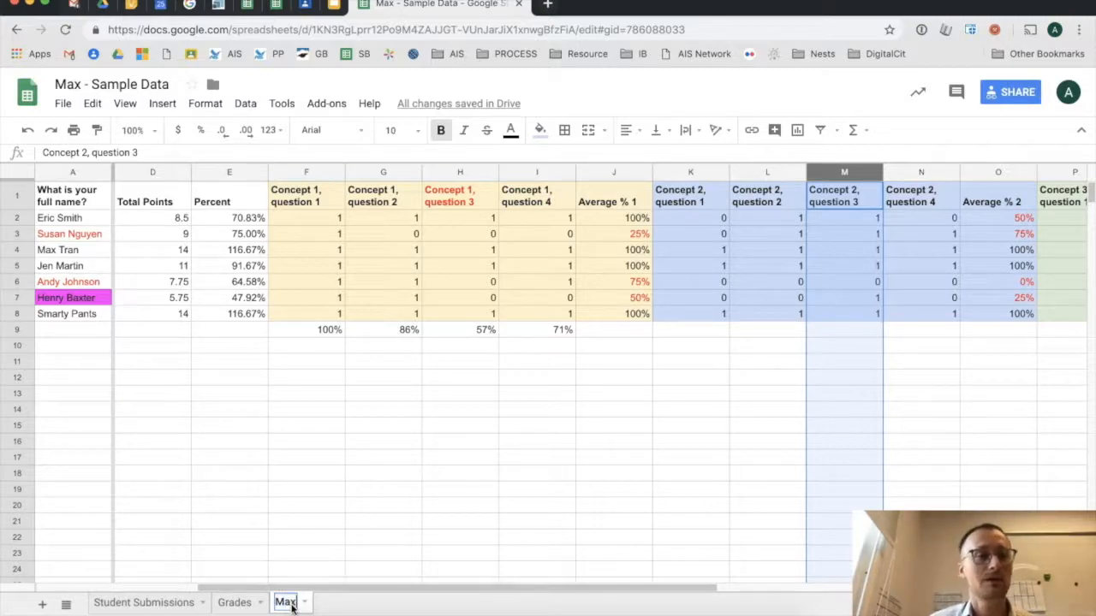
type("'s Gradebook")
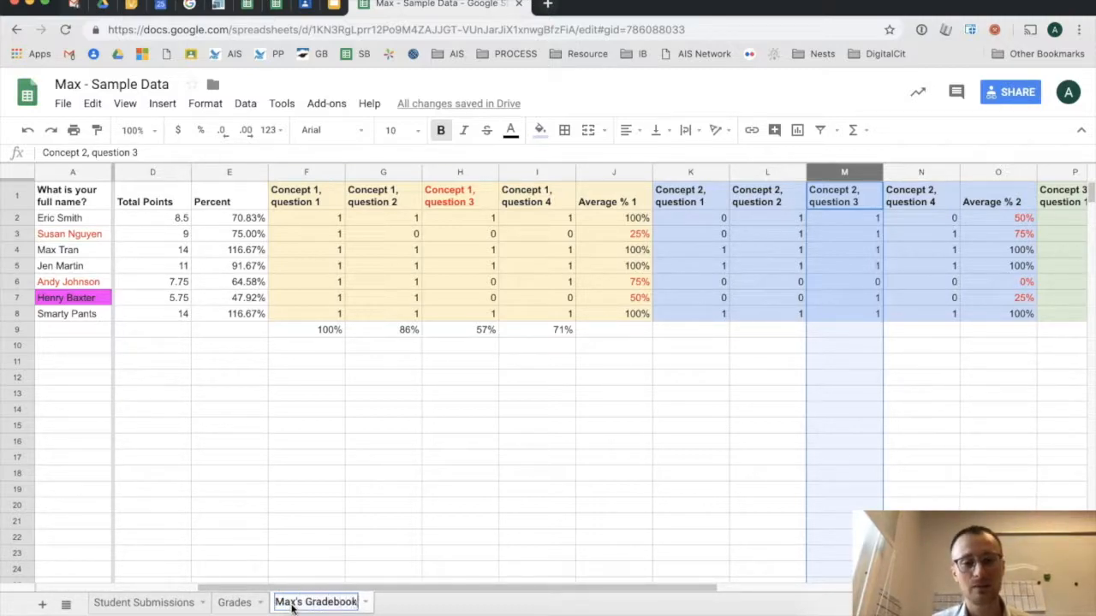
key("Return")
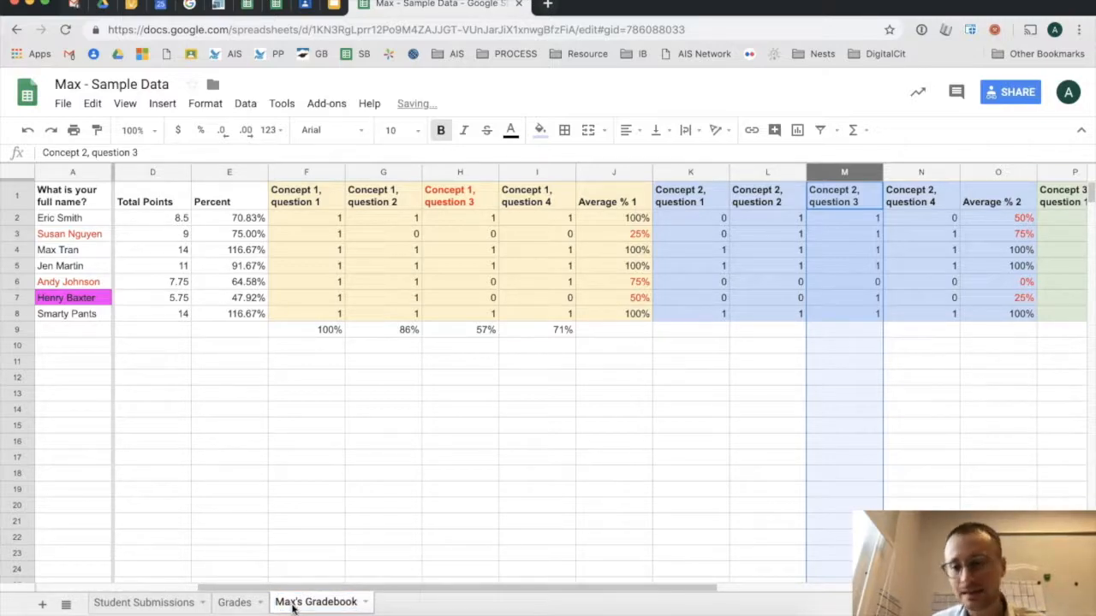